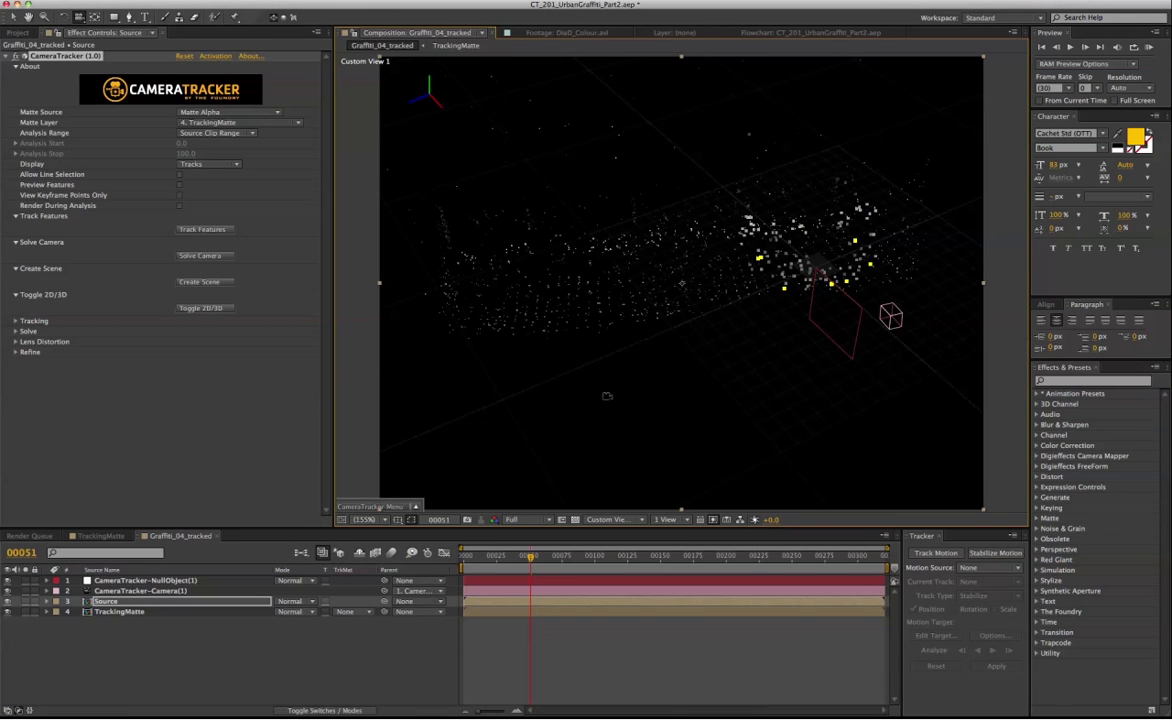
Toggle the CameraTracker effect on Source from 3D back to 2D, set the composition view to Active Camera, and deselect the layer.
left_click_drag(537, 364, 885, 278)
left_click(212, 310)
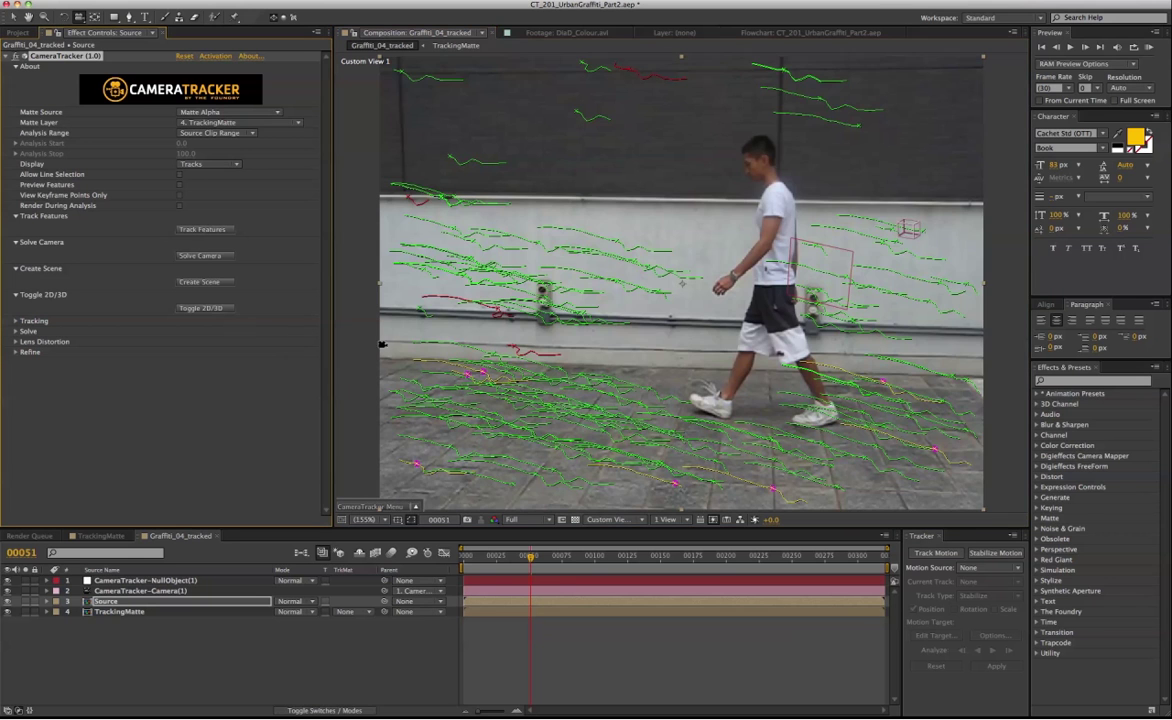
left_click(649, 524)
left_click(612, 453)
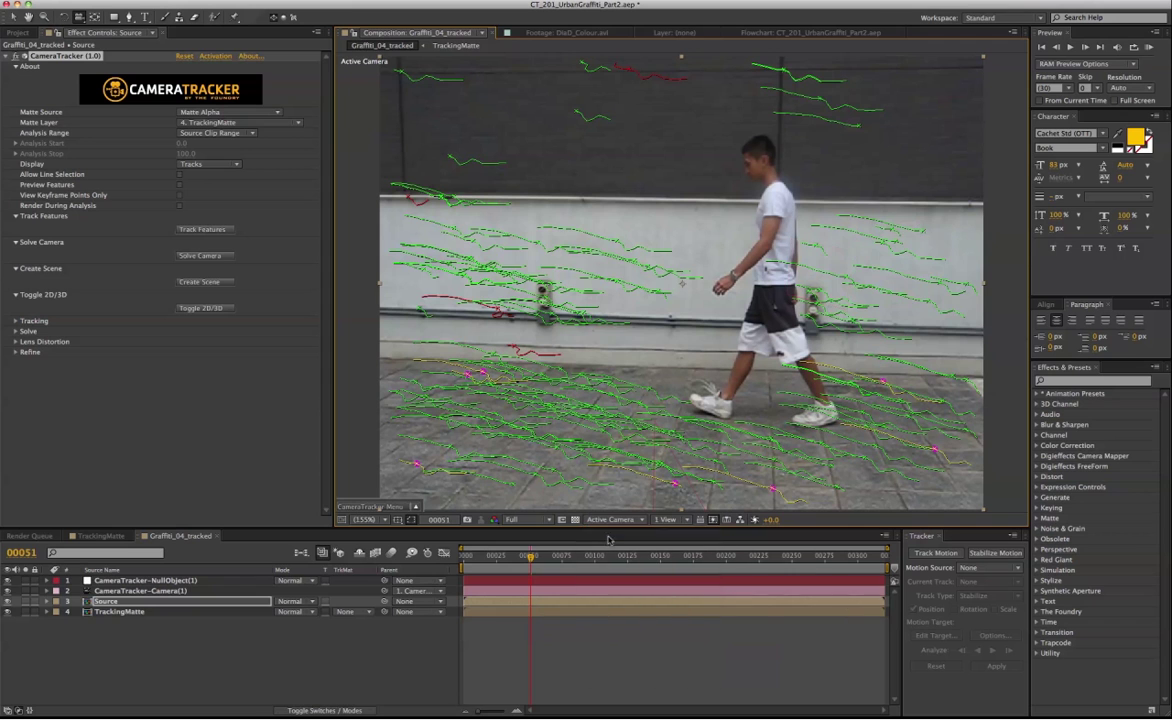
left_click(223, 639)
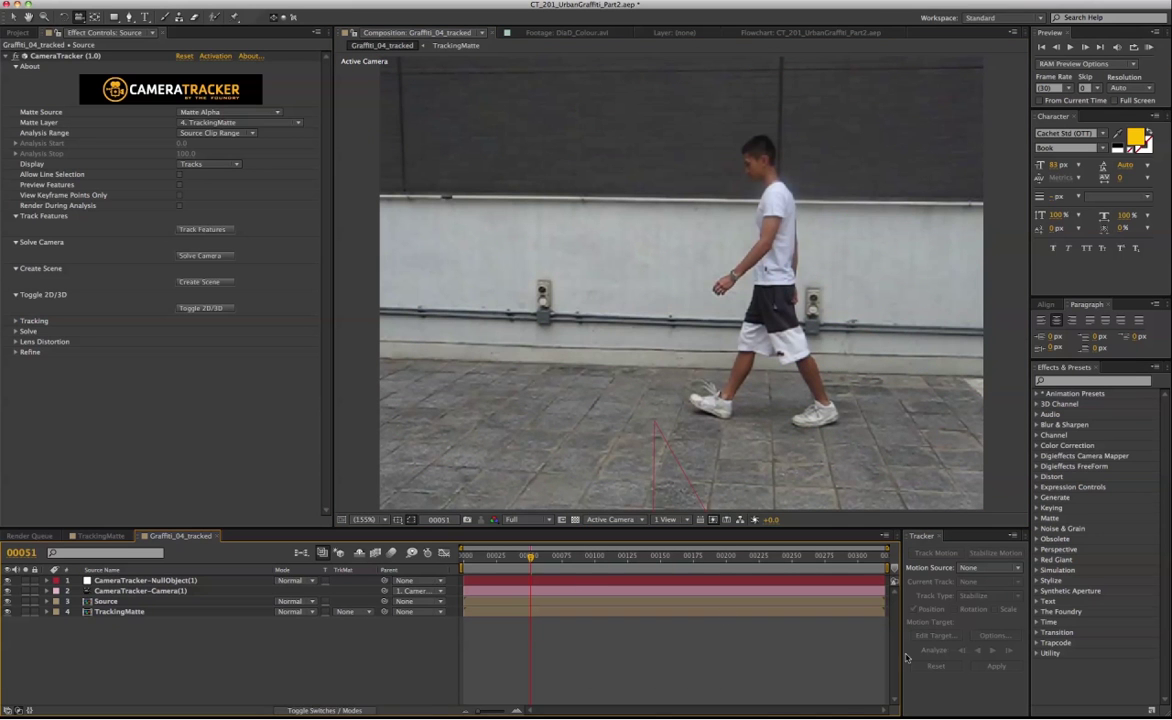
Switch to the movie player to play and scrub through Graffiti_02.mov, and close it.
mouse_move(910, 705)
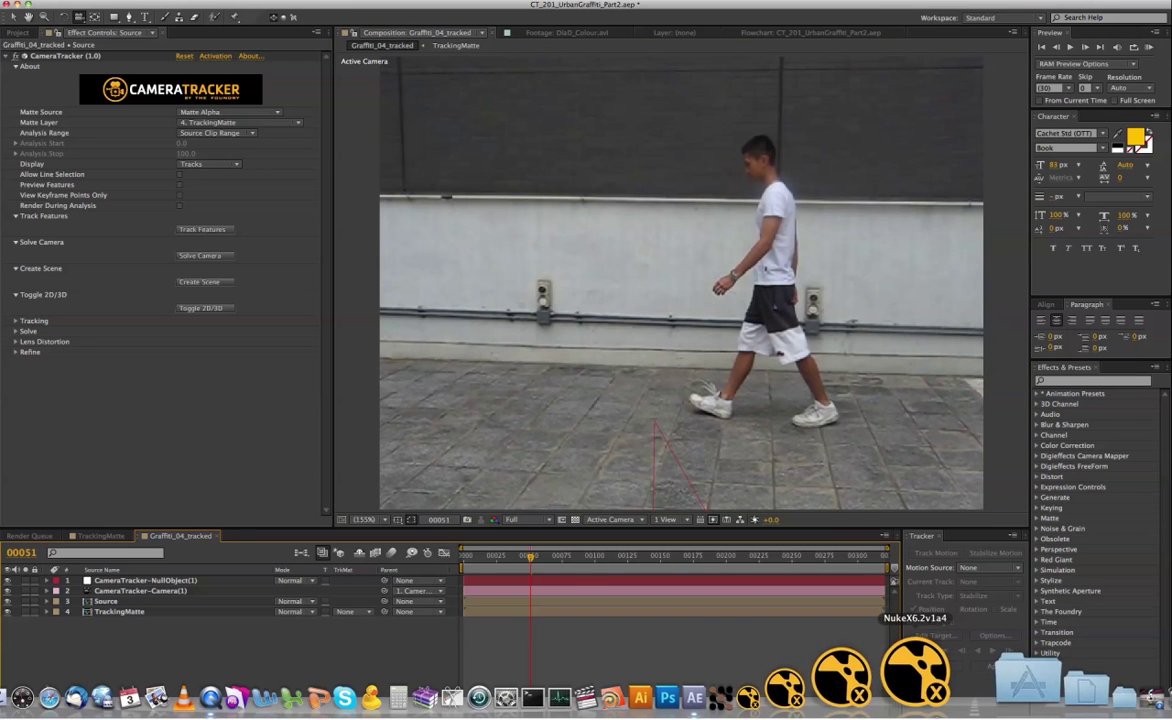
left_click(1035, 685)
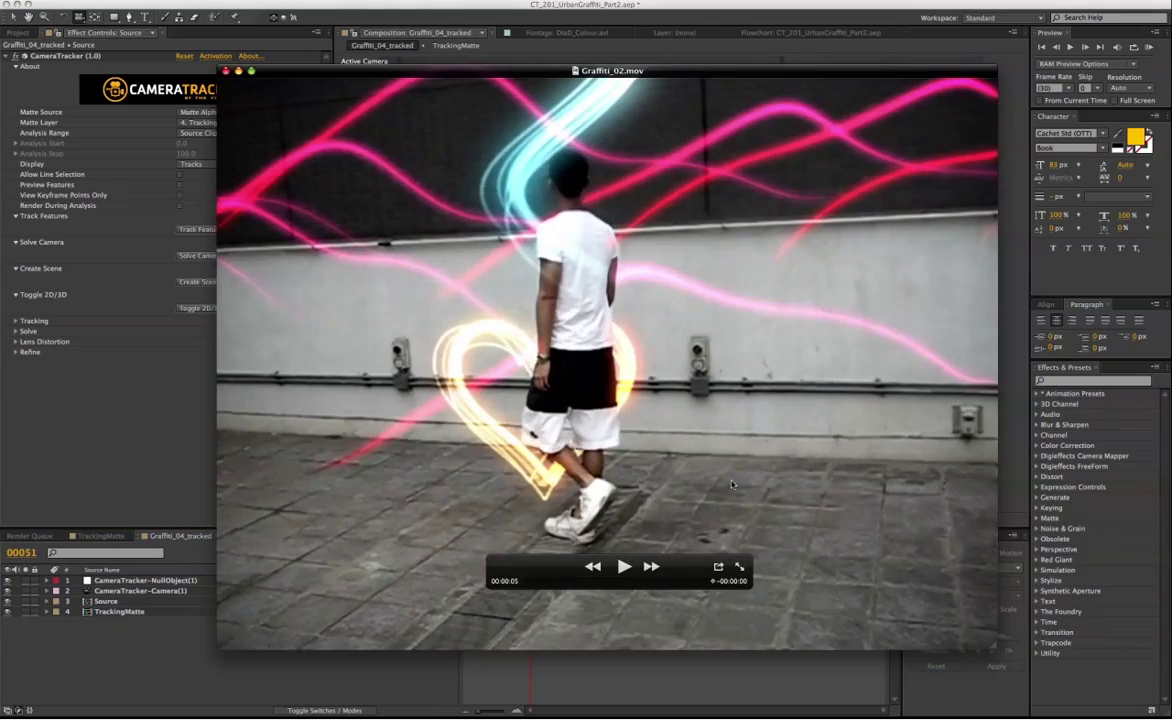
left_click(624, 568)
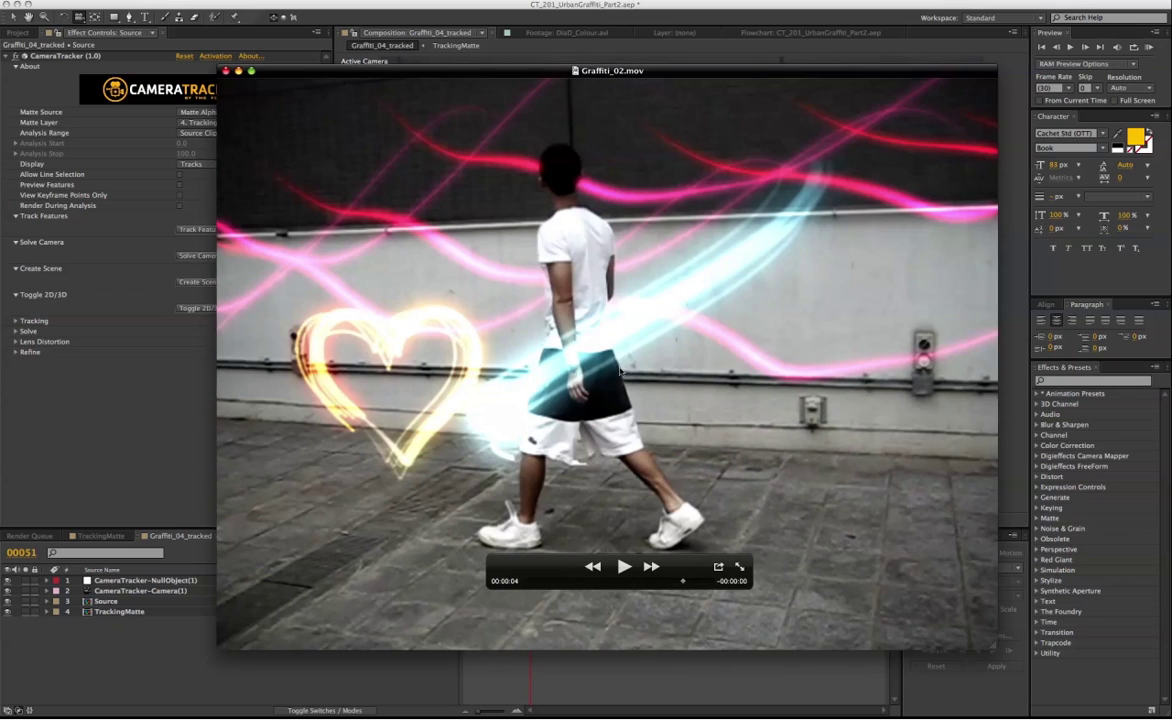
left_click_drag(683, 583, 645, 584)
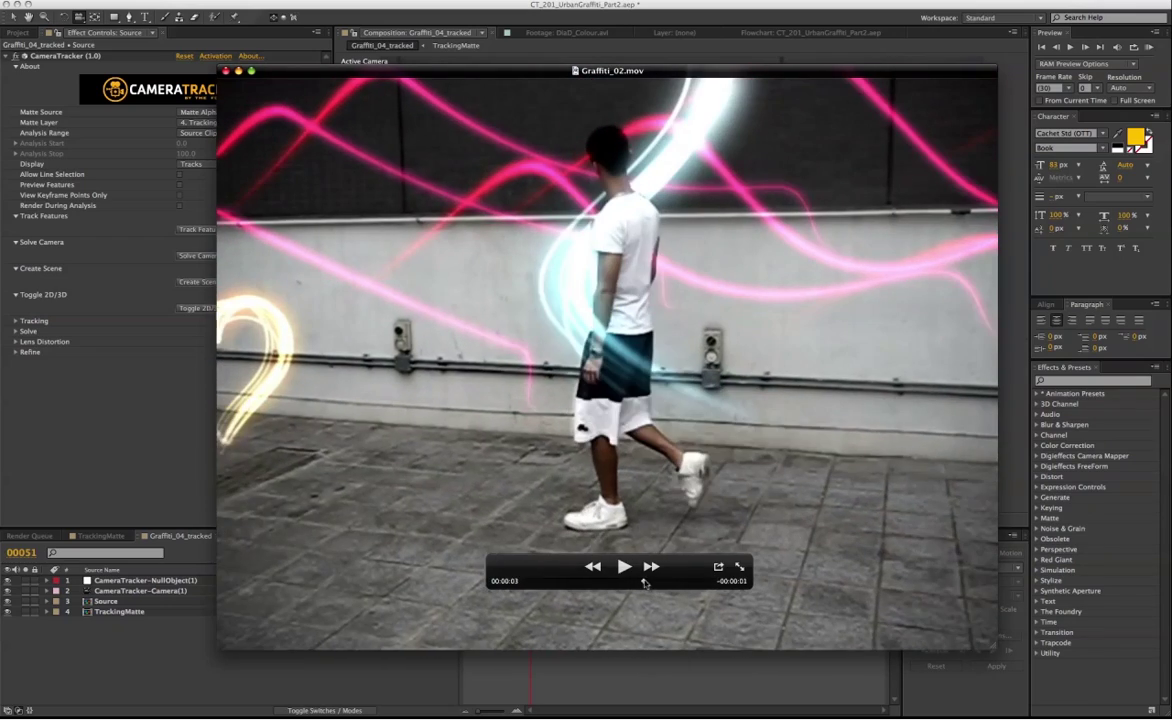
left_click(226, 71)
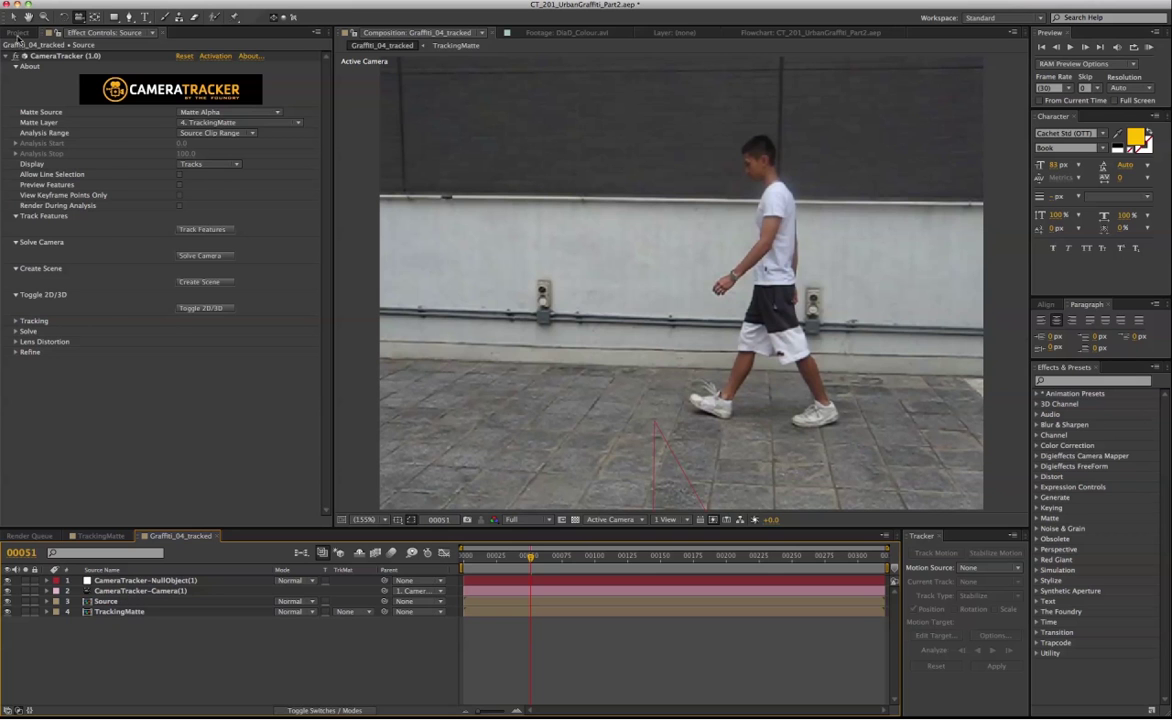
Add the RotoMan precomp from the 03_PreComp folder as the topmost layer of the Graffiti_04_tracked composition.
left_click(17, 36)
left_click(56, 257)
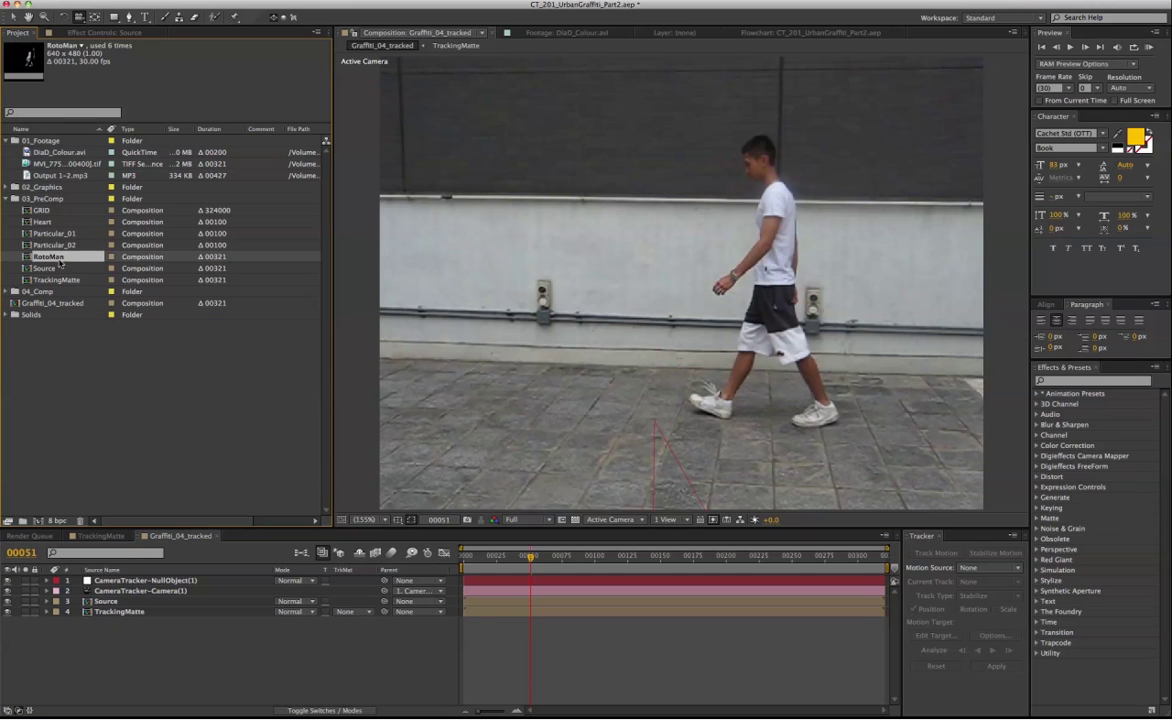
left_click_drag(59, 258, 120, 605)
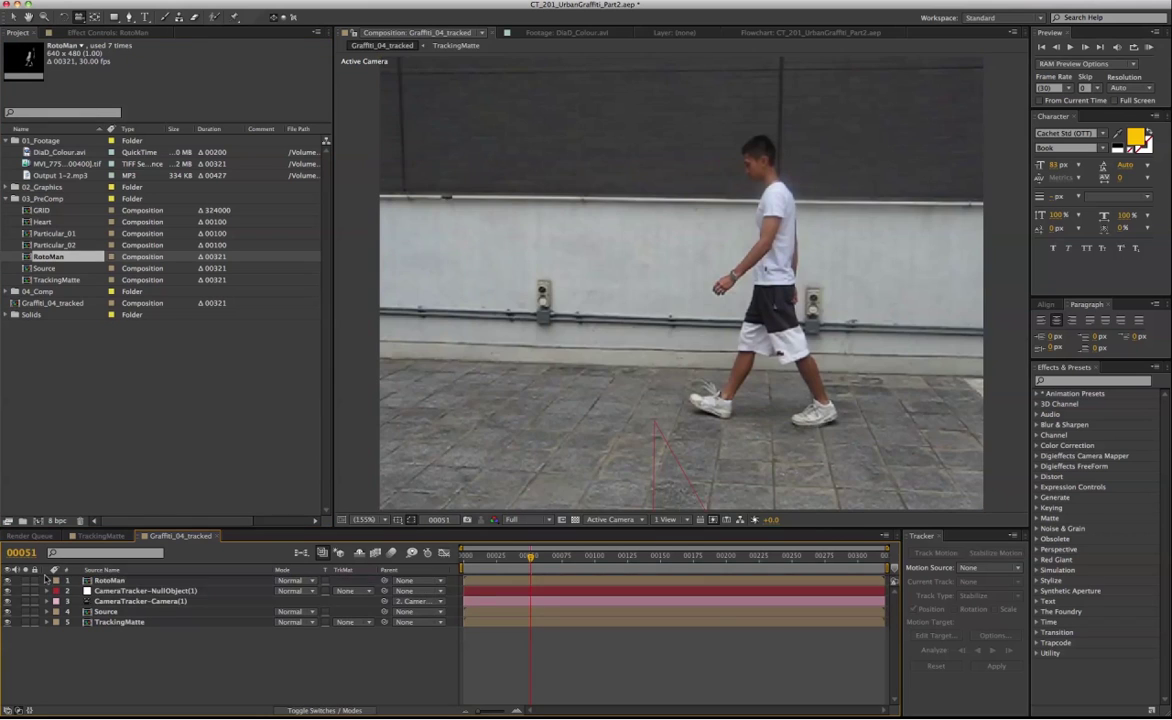
Duplicate the CameraTracker-Camera(1) layer above the null object layer and rename the copy CameraNew.
left_click(119, 602)
key("super+d")
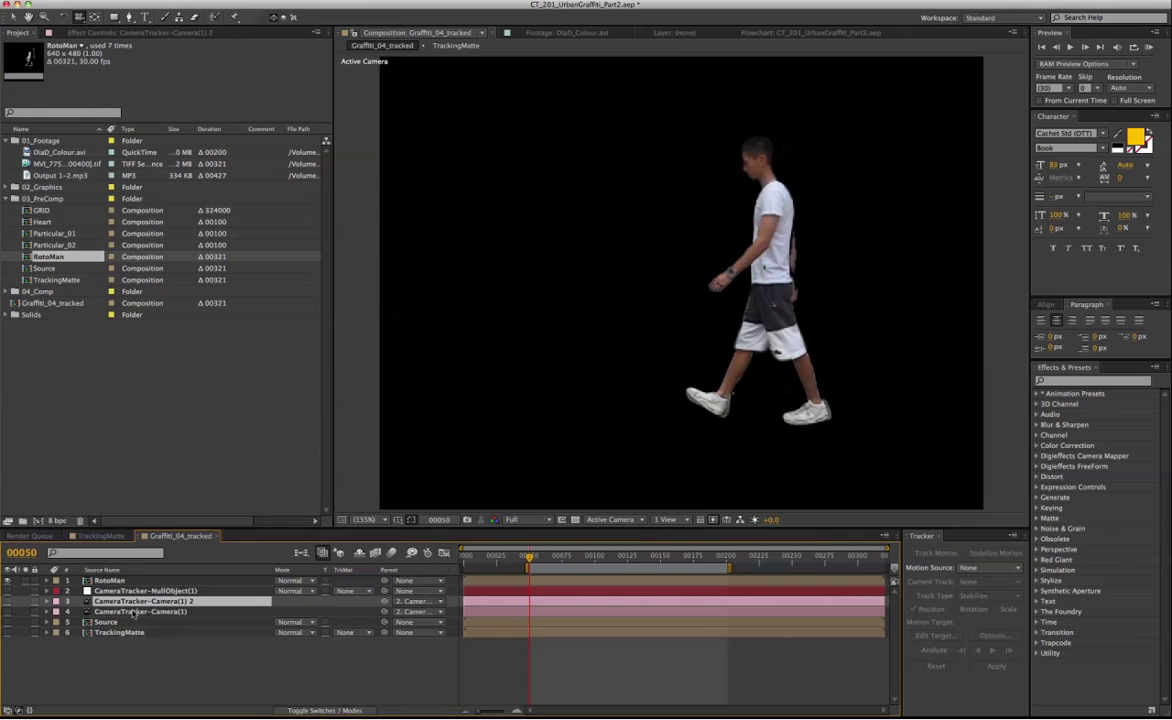
key("super+bracketright")
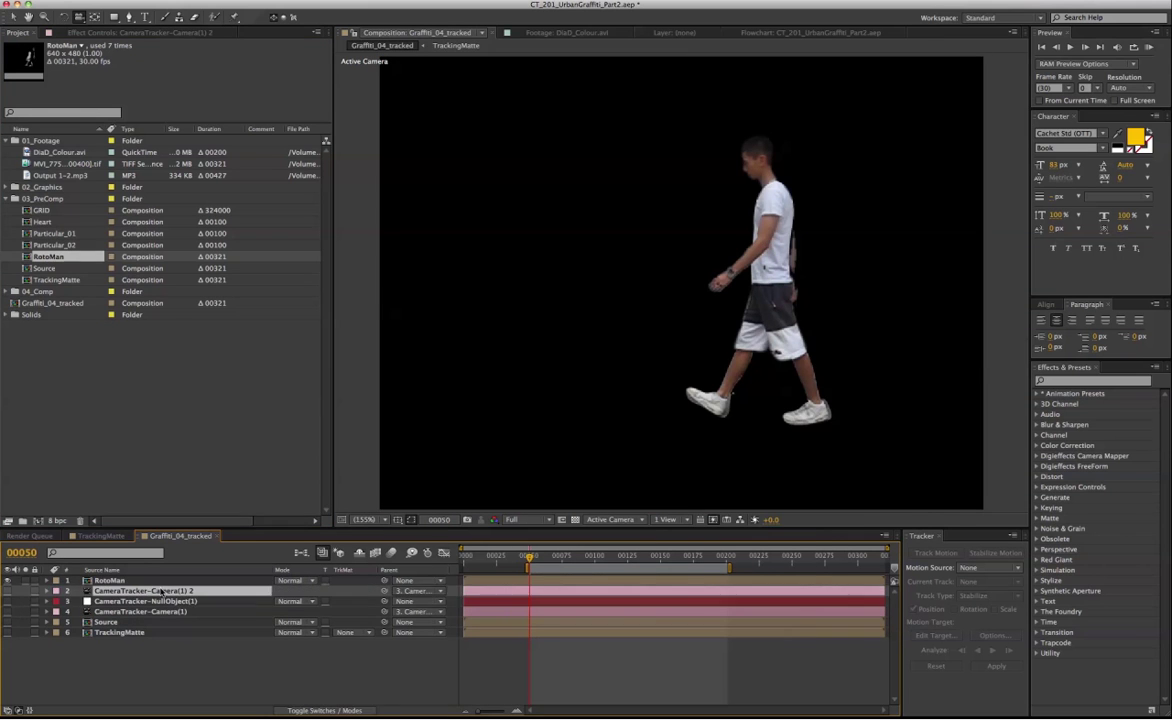
key("Return")
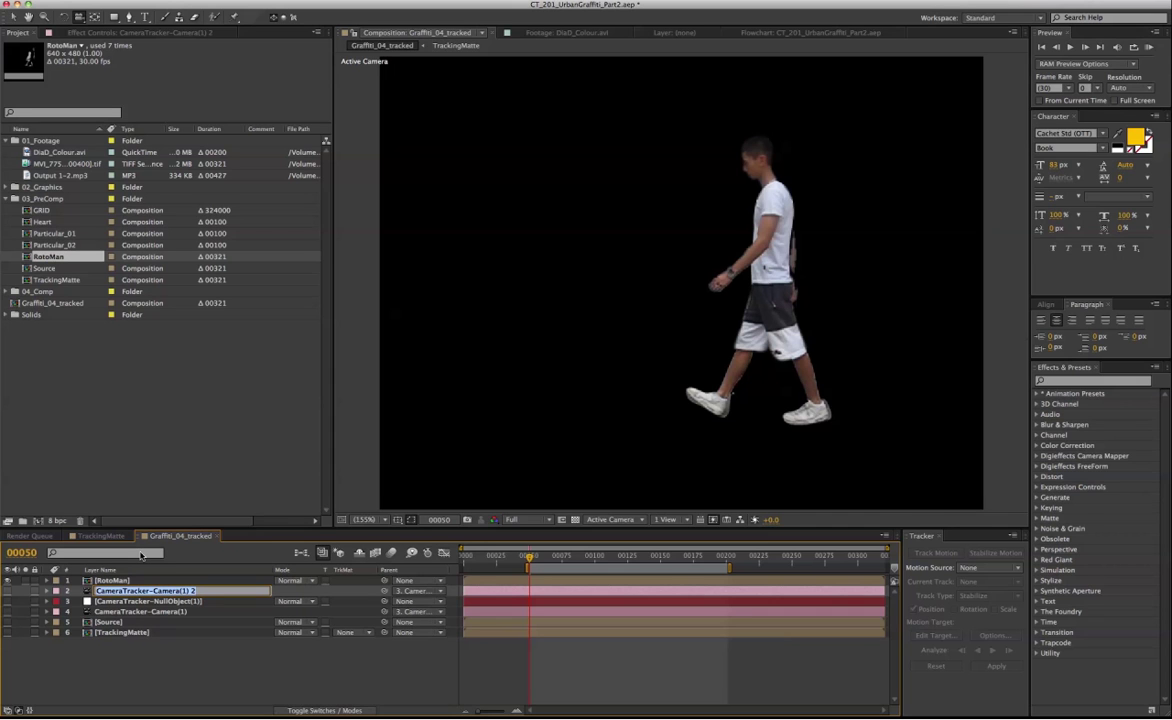
type("New")
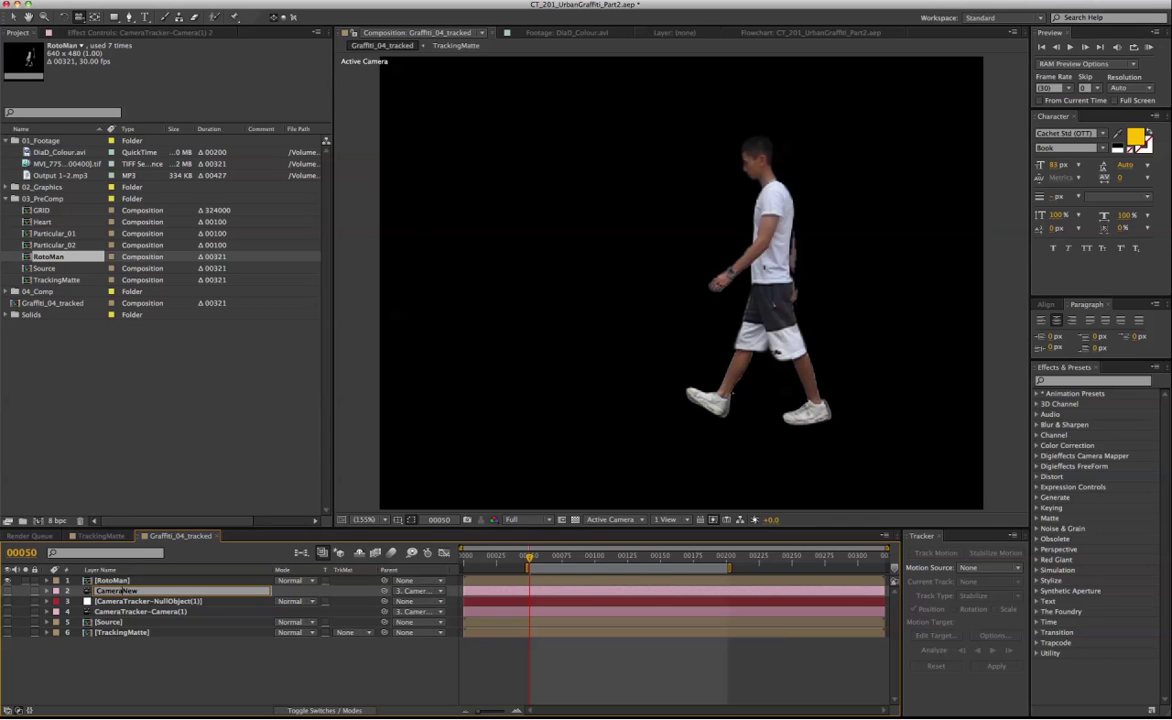
left_click(141, 555)
Set CameraNew's parent to None and, in Custom View 1, remove its Position and X, Y and Z Rotation keyframes.
left_click(408, 592)
left_click(415, 600)
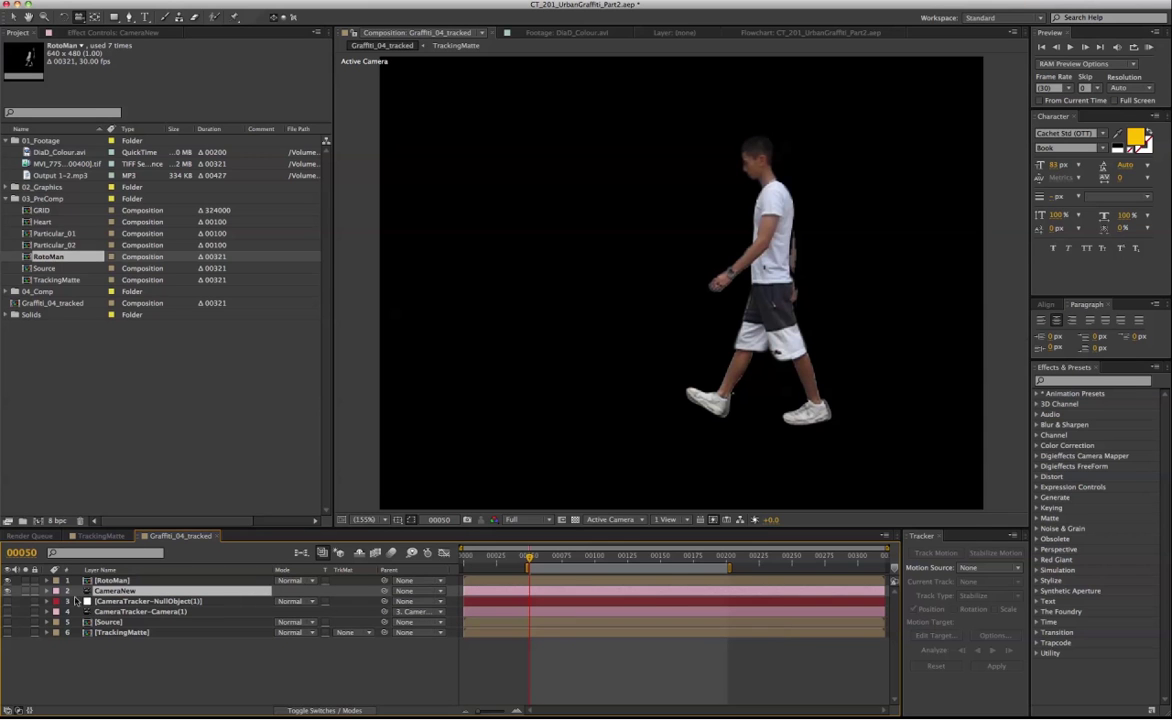
key("p")
key("shift+r")
left_click(611, 519)
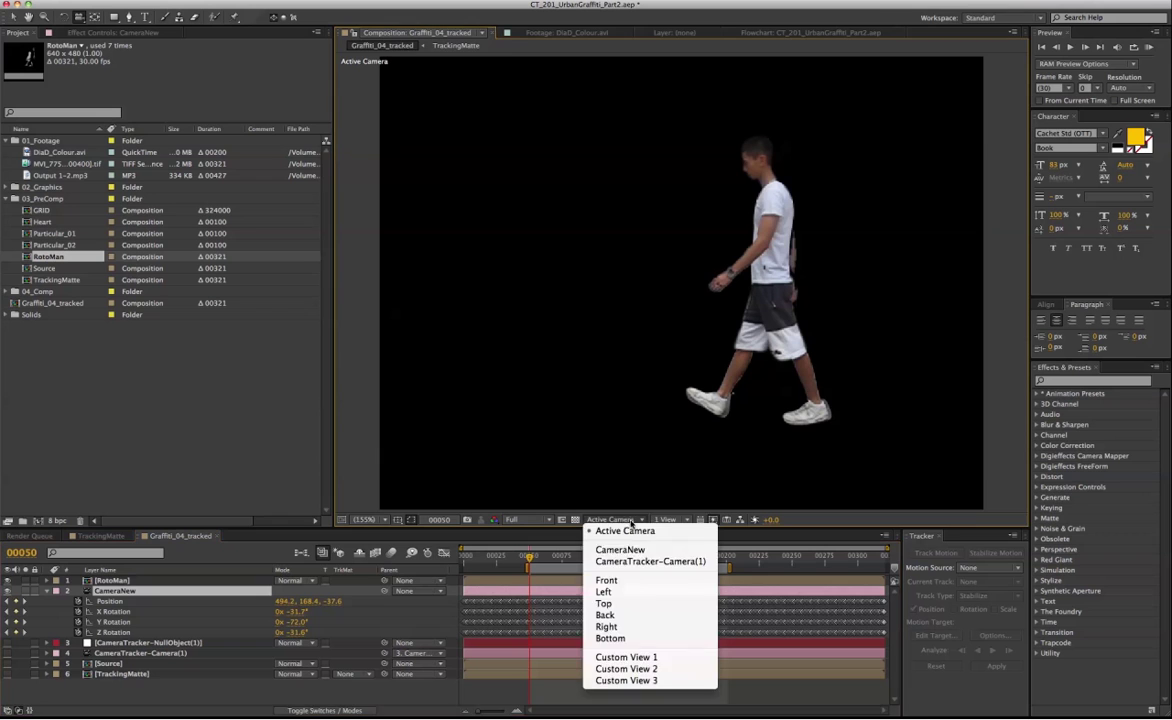
left_click(641, 658)
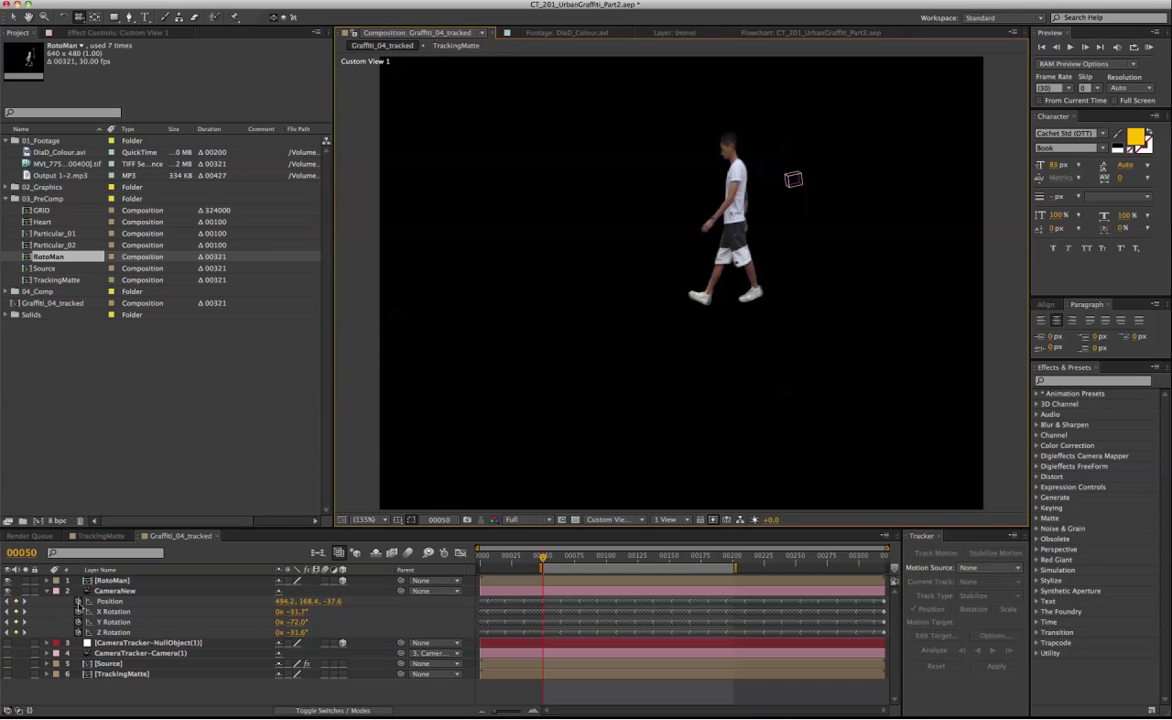
left_click_drag(78, 601, 79, 632)
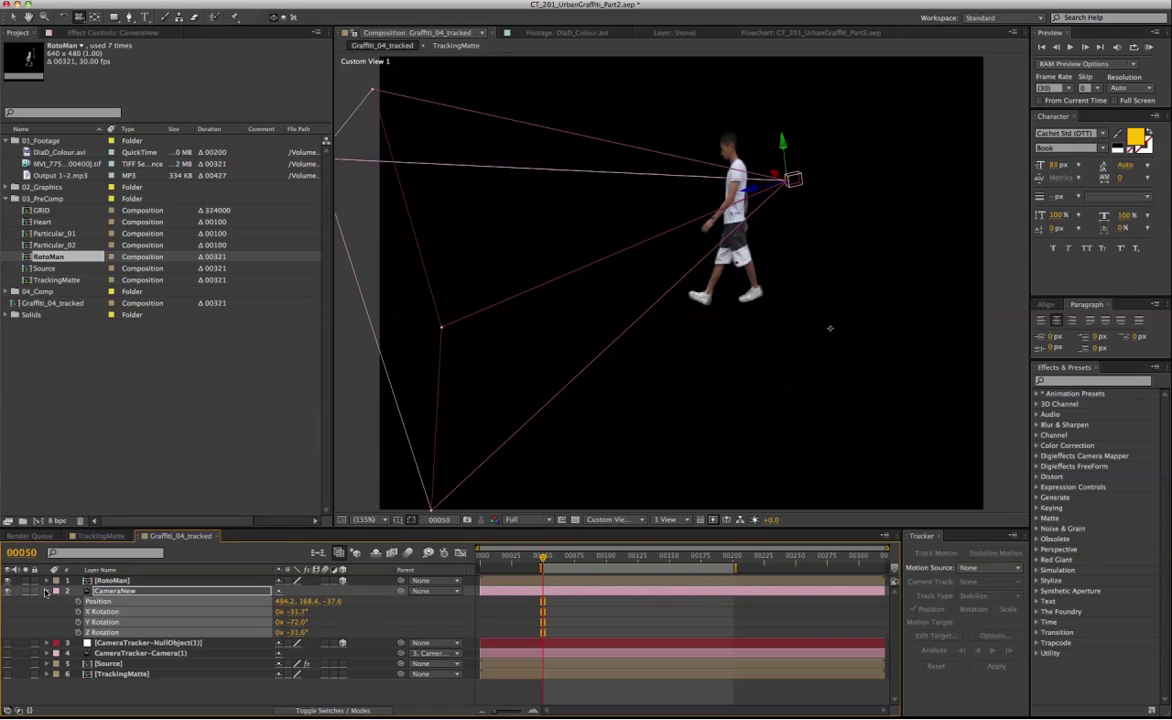
Expand CameraNew's transform properties and reset them to their defaults.
left_click(45, 591)
left_click(45, 591)
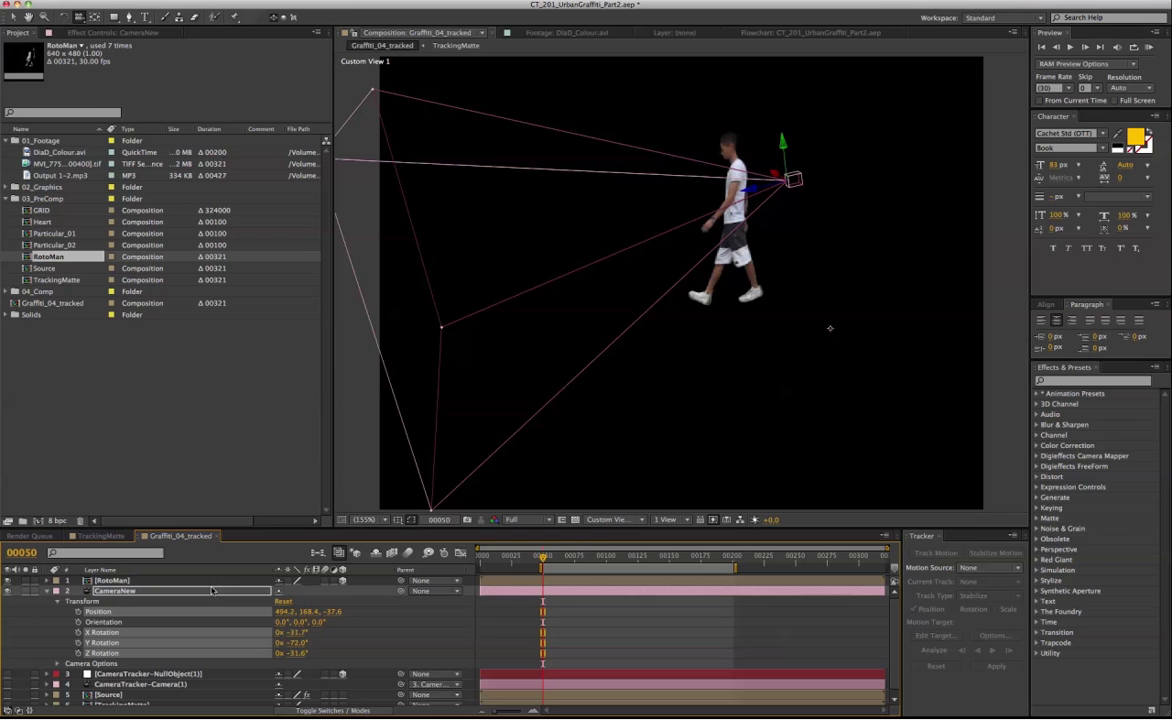
left_click(283, 601)
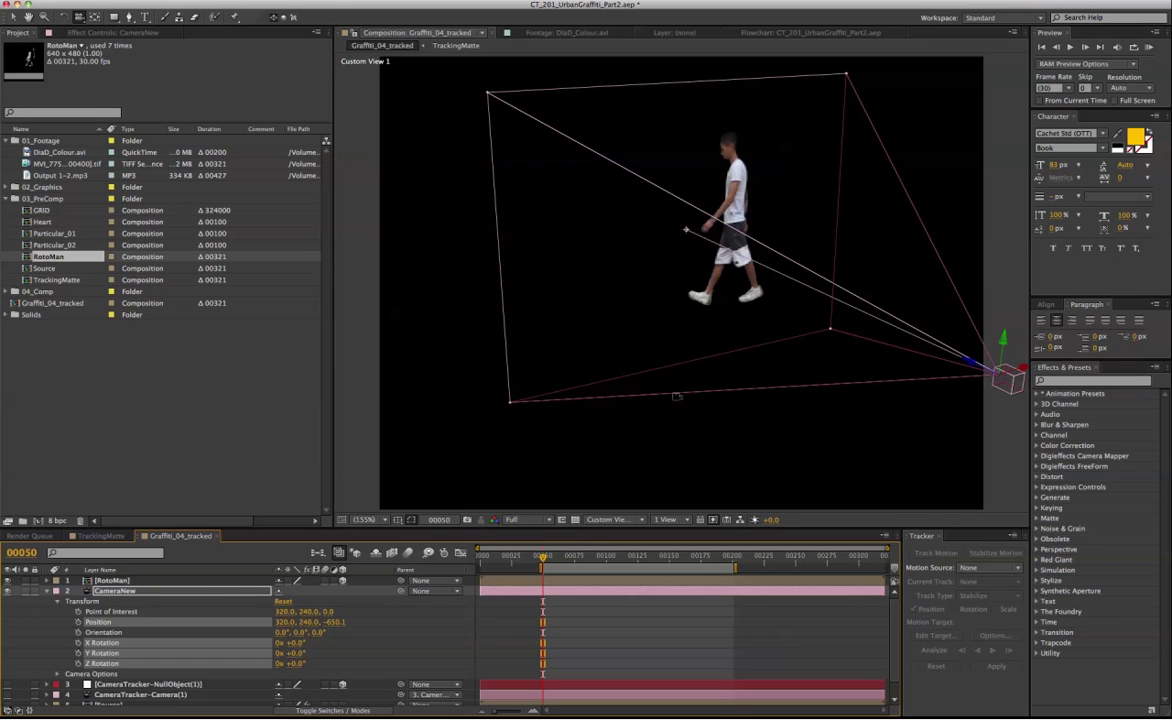
Change CameraNew's type to One-Node Camera in its camera settings.
left_click_drag(625, 347, 840, 386)
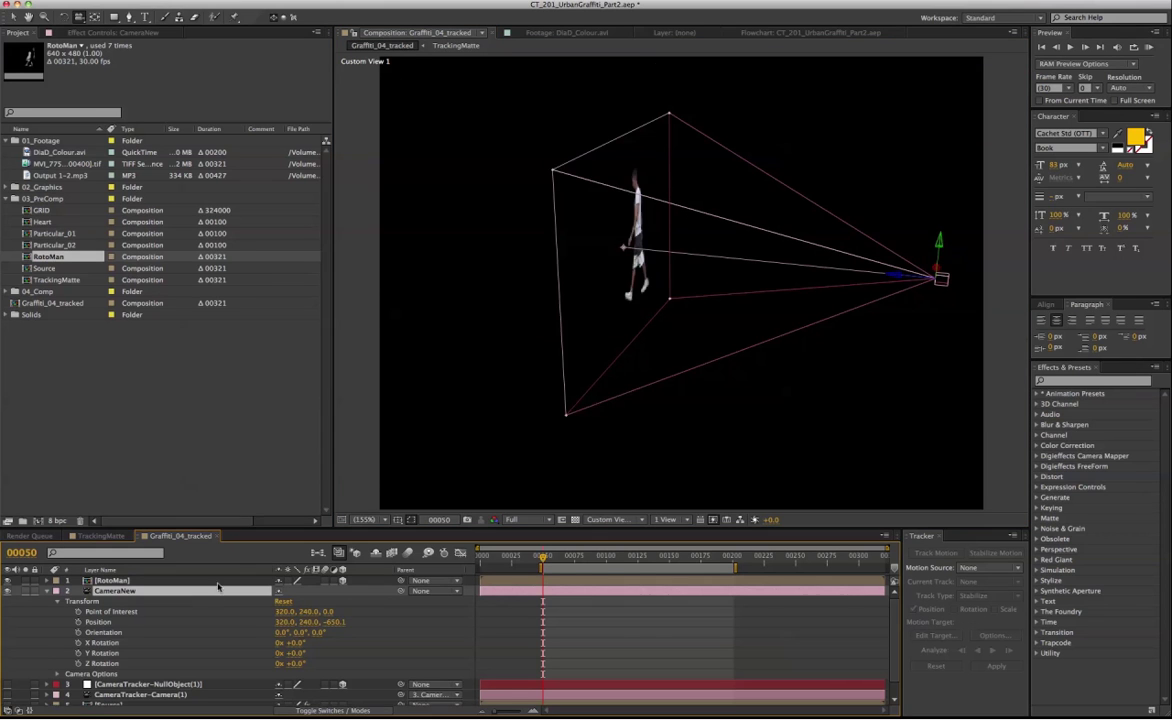
double_click(219, 589)
left_click(335, 210)
left_click(333, 222)
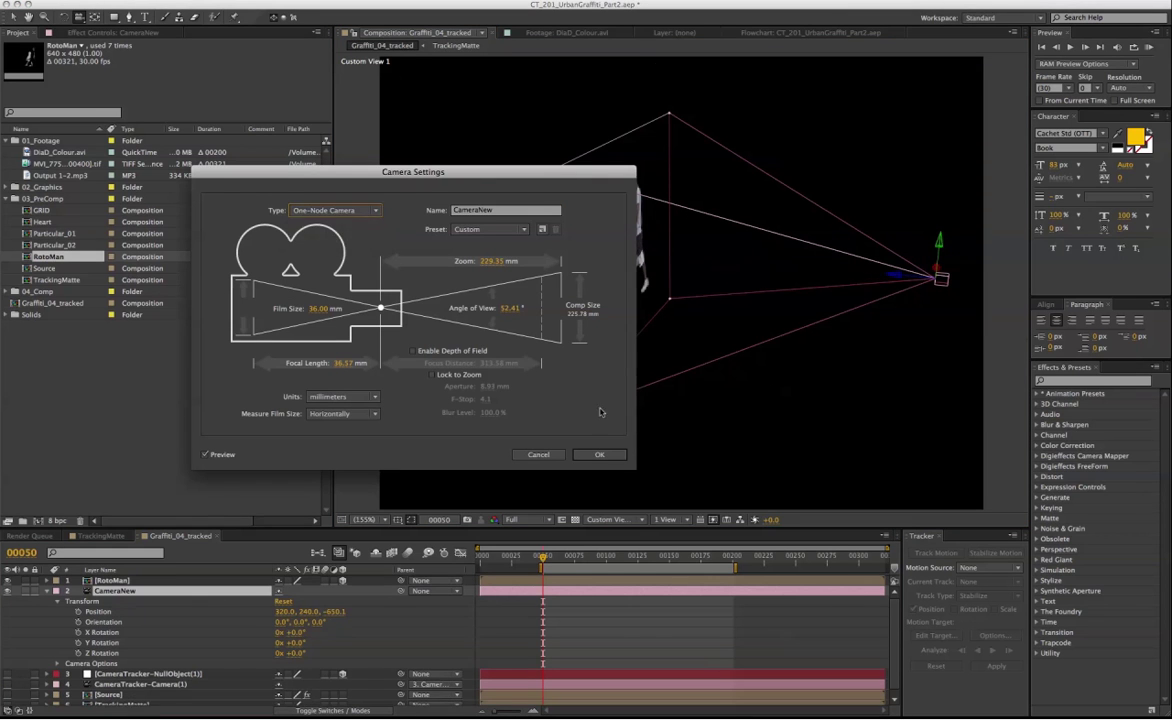
left_click(599, 454)
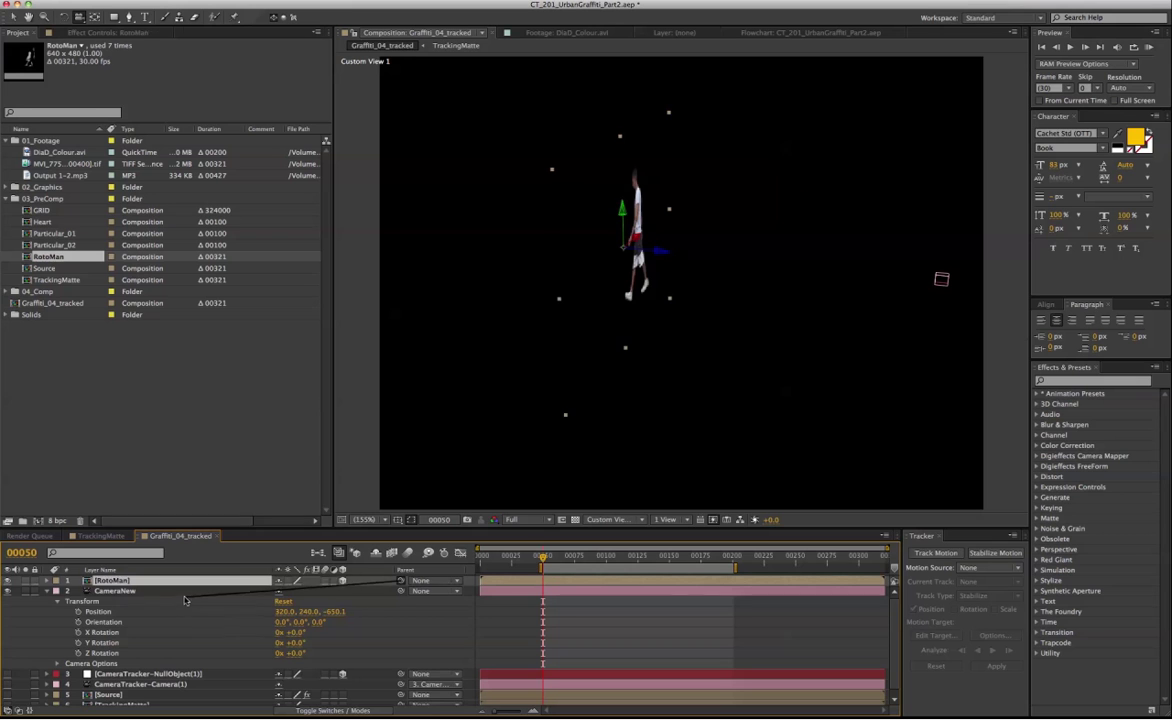
Parent RotoMan to CameraNew and give its Scale the expression x=(100/thisComp.layer("CameraNew").cameraOption.zoom)*transform.position[2]; [x,x,x].
left_click_drag(175, 596, 160, 591)
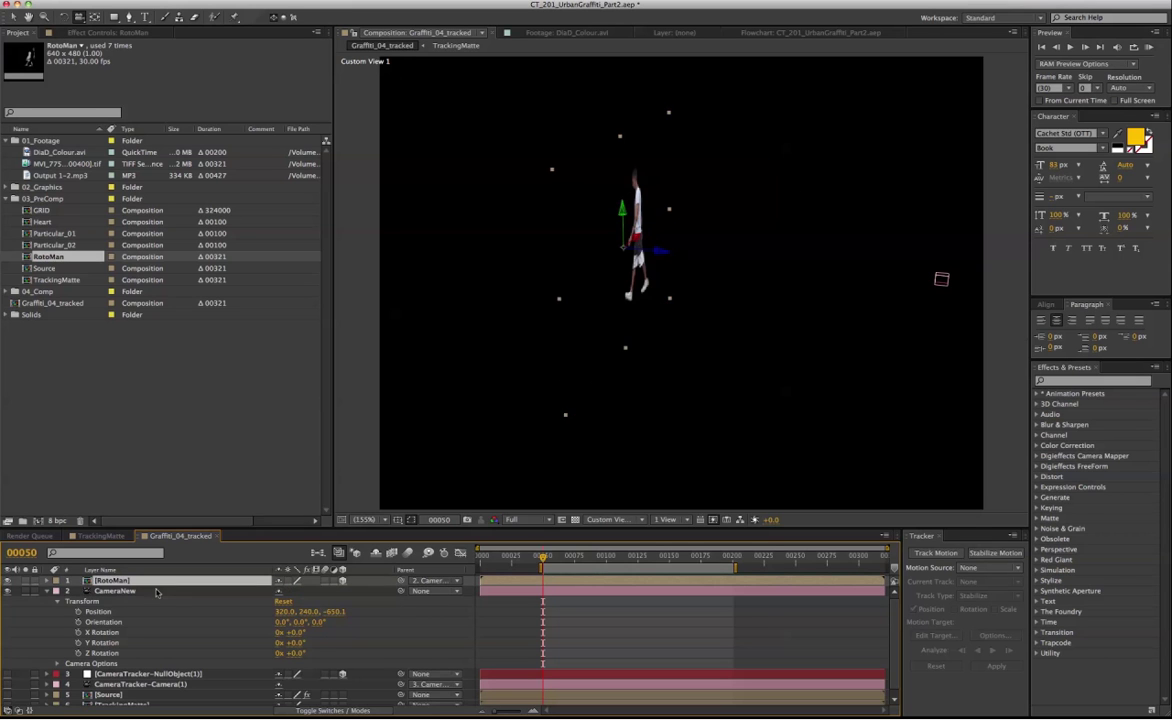
left_click(149, 592)
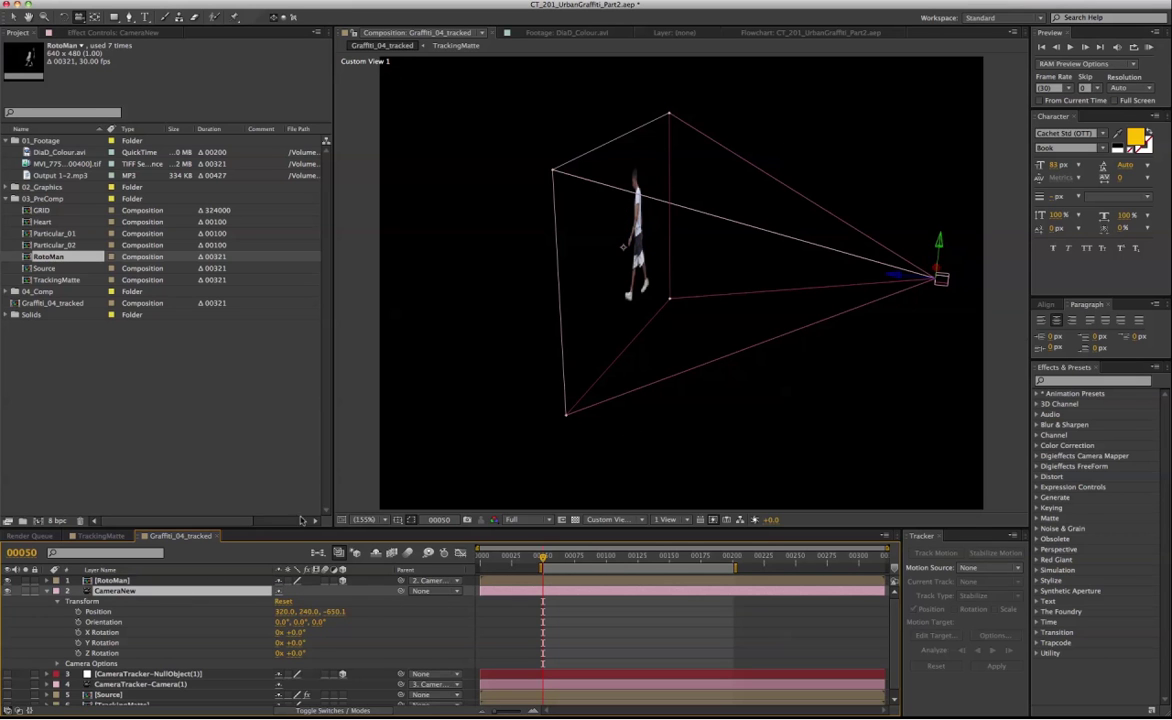
left_click(233, 580)
key("s")
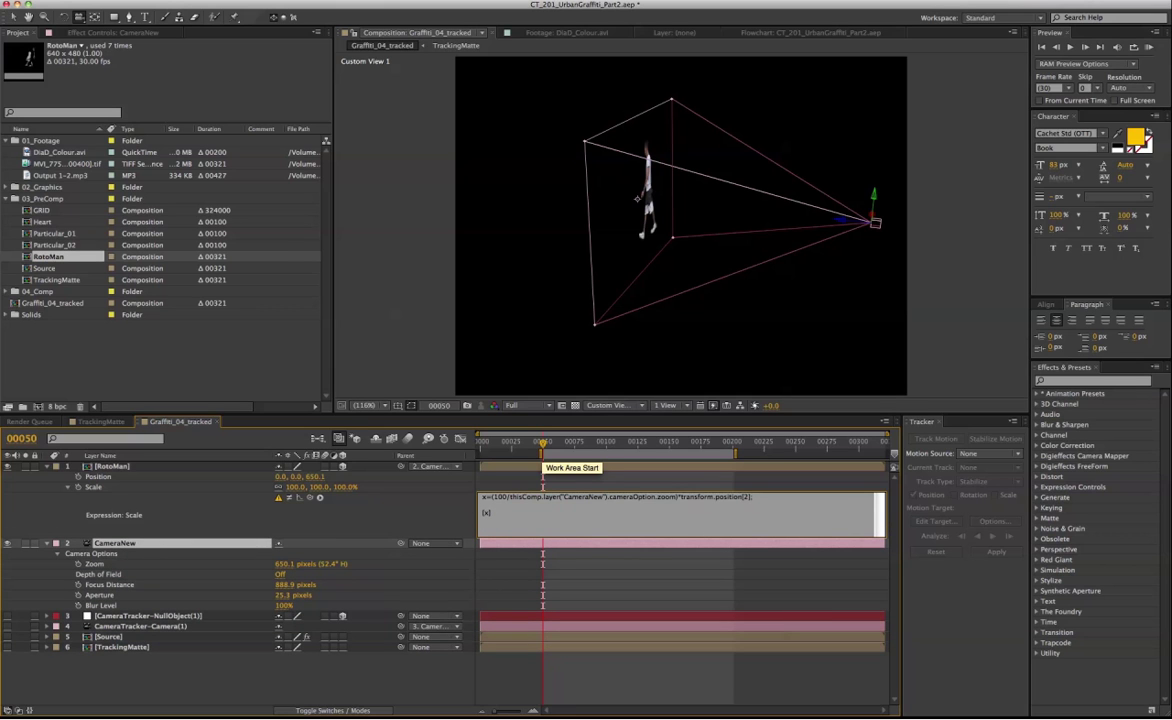
type(",x,x")
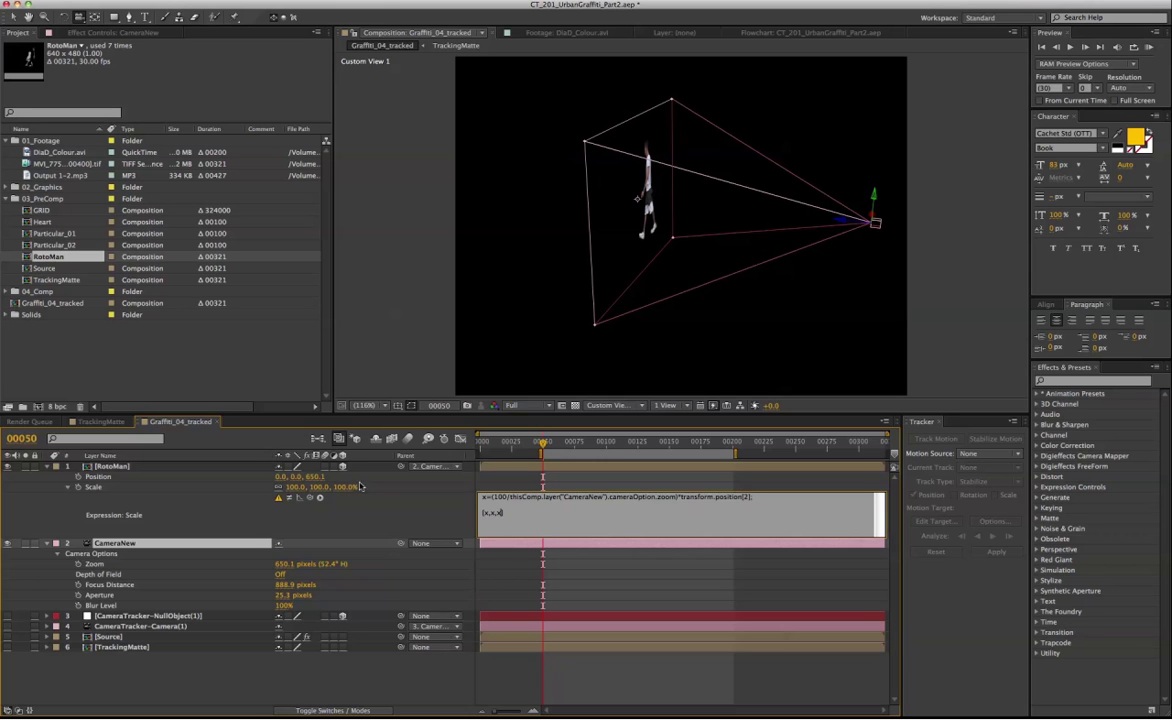
left_click(183, 503)
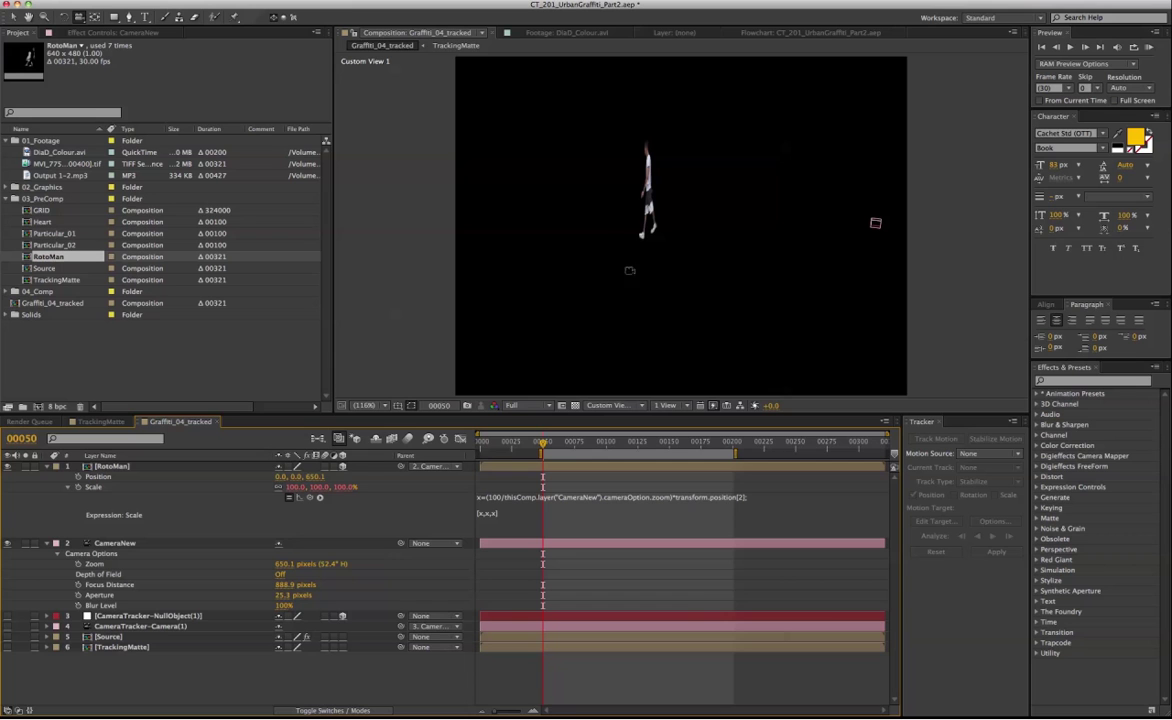
Set RotoMan's Z position to 323.1 and check how it fits inside CameraNew's field of view.
left_click_drag(316, 479, 4, 479)
mouse_move(722, 266)
left_mouse_down()
mouse_move(735, 283)
mouse_move(673, 264)
mouse_move(740, 256)
left_mouse_up()
left_click(182, 545)
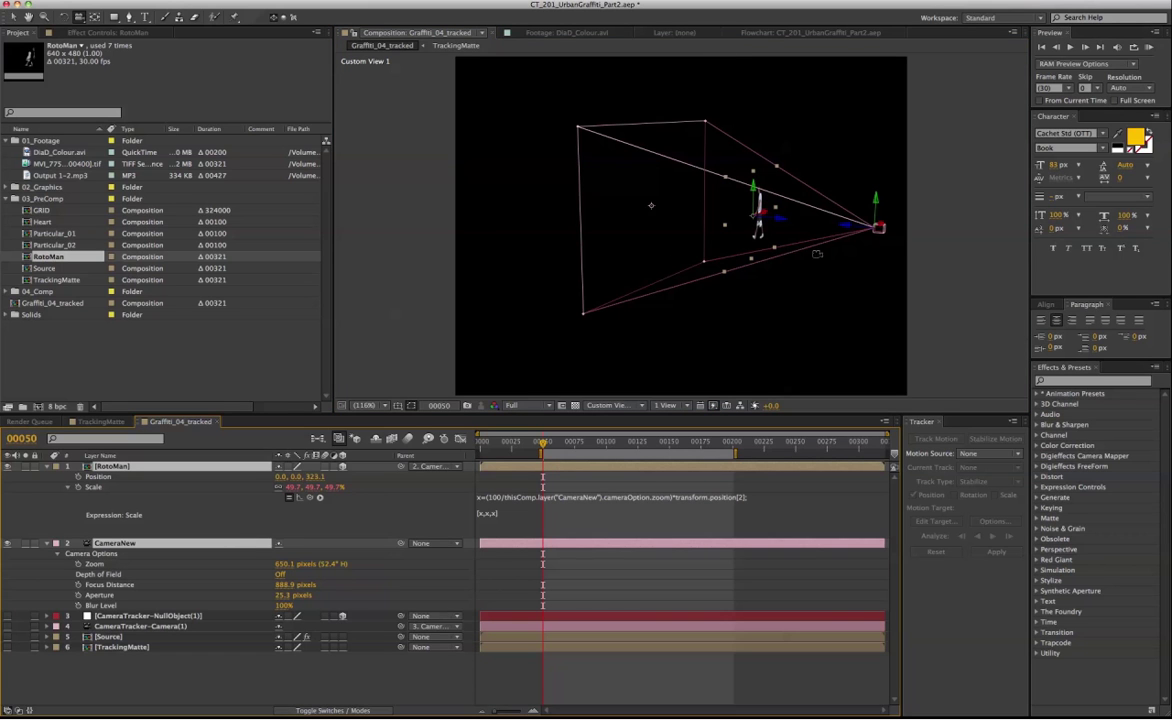
Reposition CameraNew in the custom view and readjust RotoMan's Z position to test how the layer follows the camera.
key("w")
left_click(231, 544)
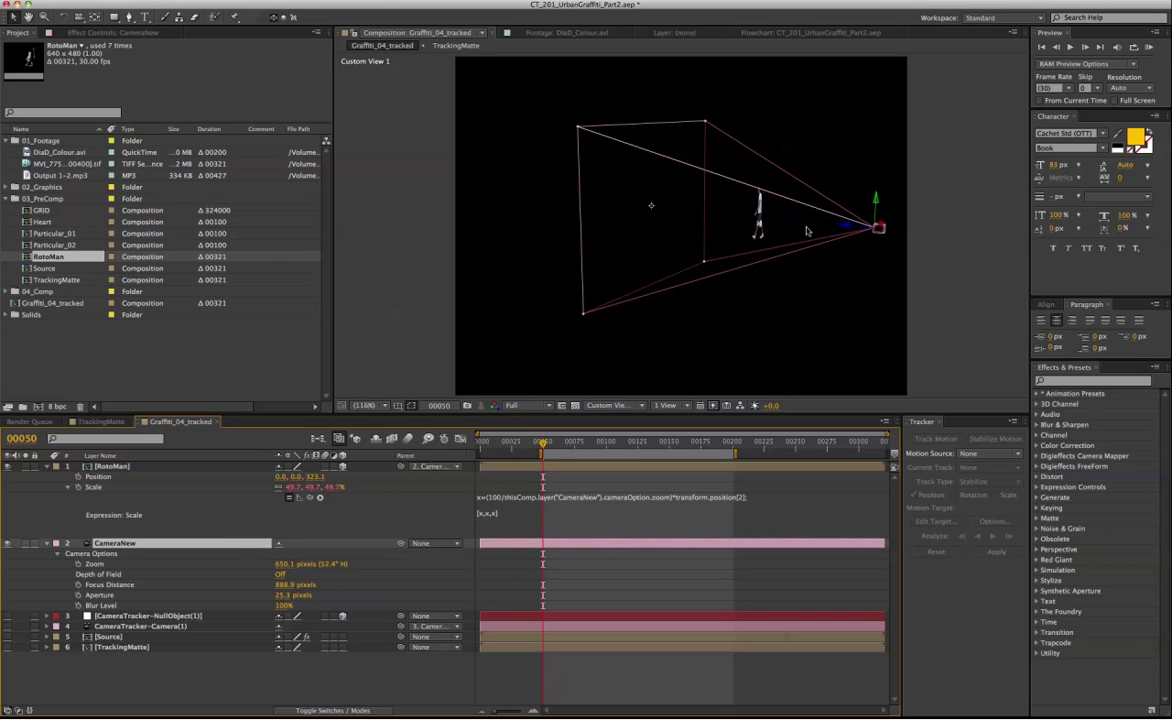
left_click_drag(878, 228, 832, 243)
mouse_move(314, 477)
left_mouse_down()
mouse_move(52, 357)
mouse_move(330, 470)
left_mouse_up()
key("c")
left_click_drag(769, 306, 655, 338)
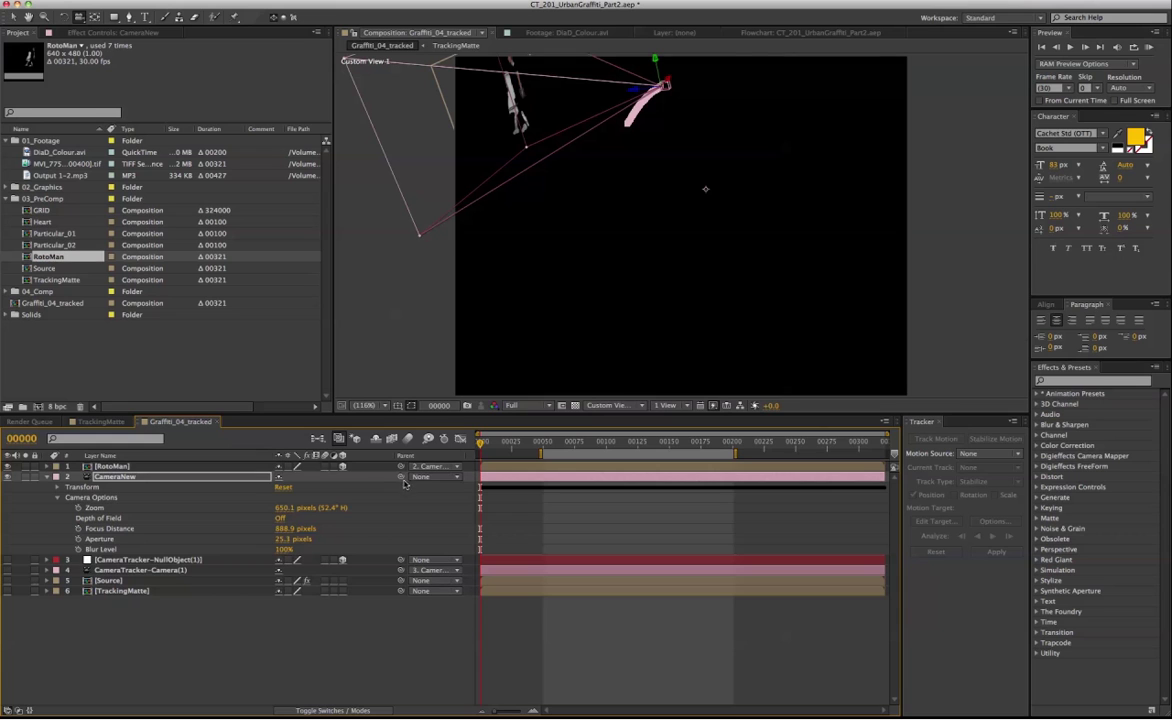
Parent CameraNew to the CameraTracker-NullObject(1) layer.
left_click_drag(401, 476, 228, 560)
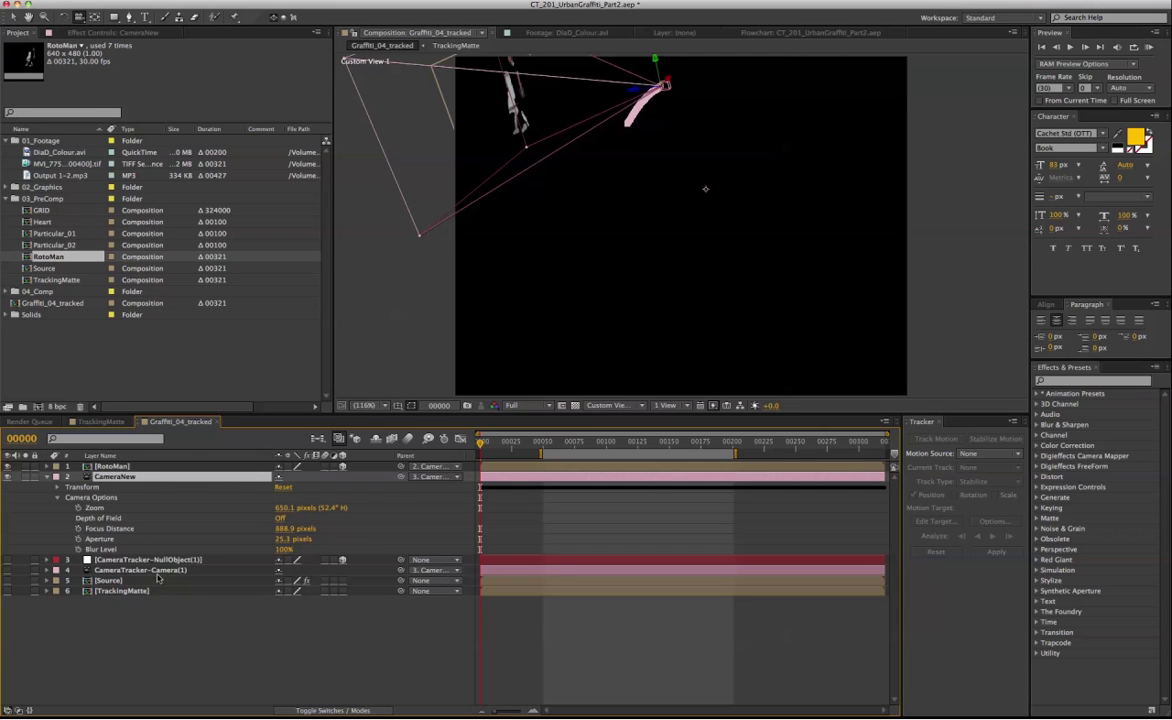
Examine CameraTracker-Camera(1)'s Position and X, Y and Z Rotation keyframes and compare its path with CameraNew and the tracked point cloud.
left_click(157, 572)
left_click(46, 571)
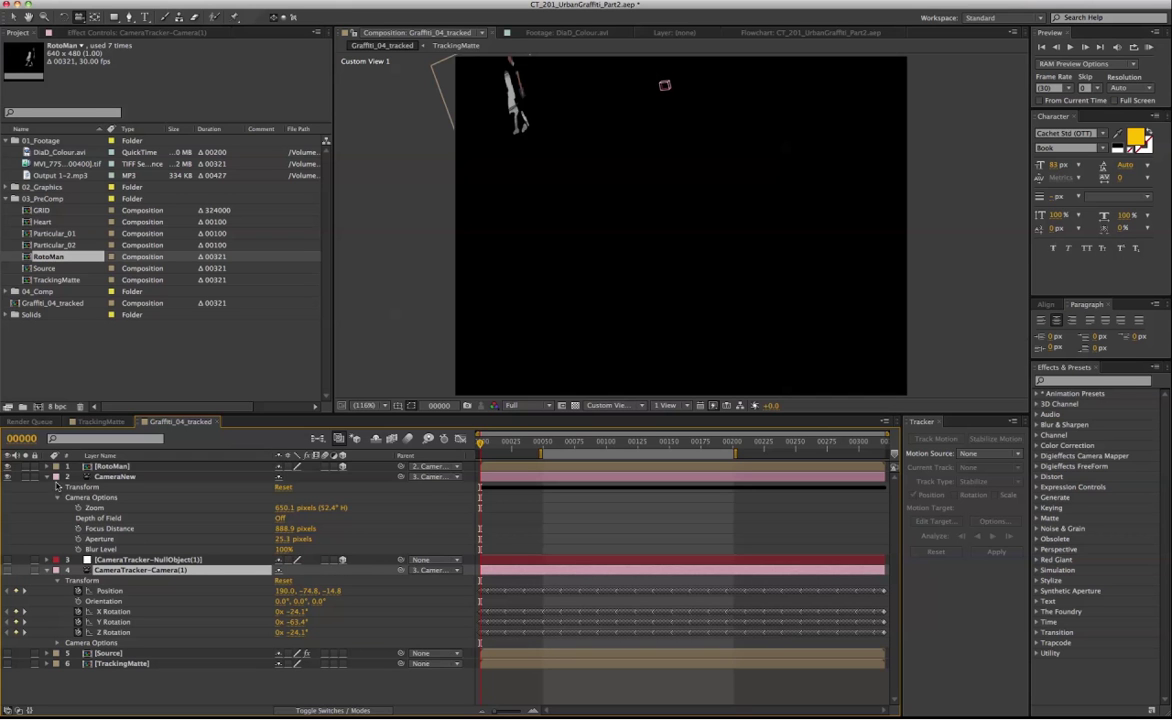
left_click(110, 591)
left_click(130, 628, "shift")
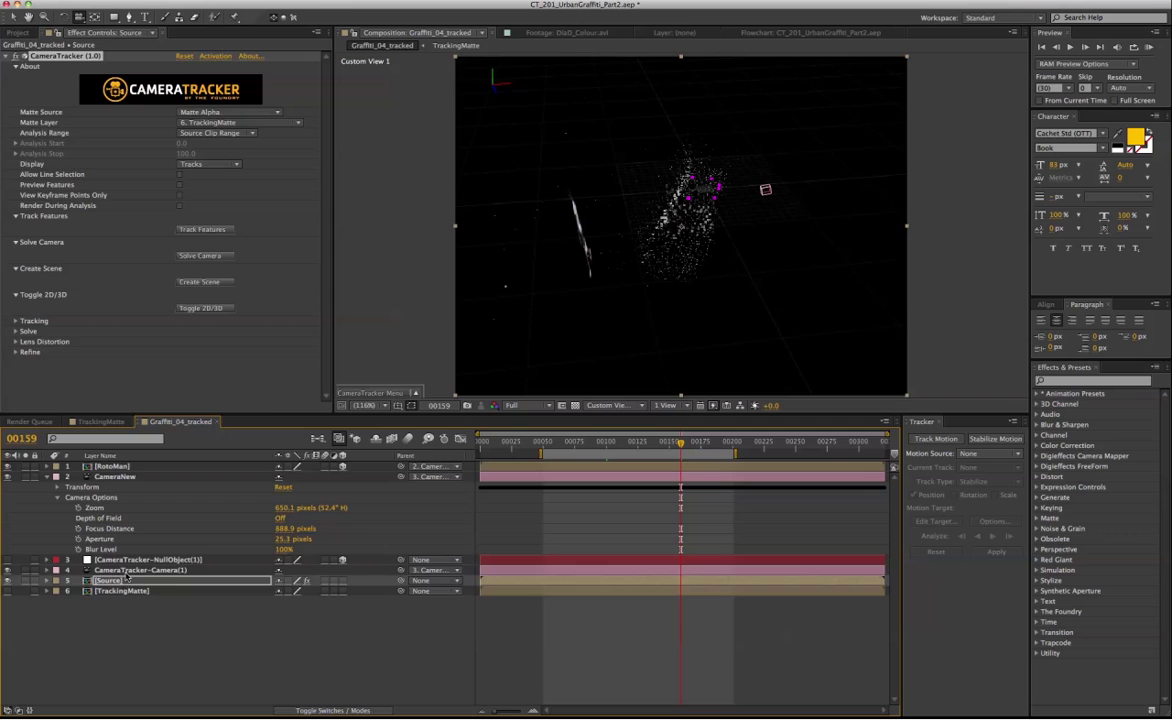
left_click(150, 477)
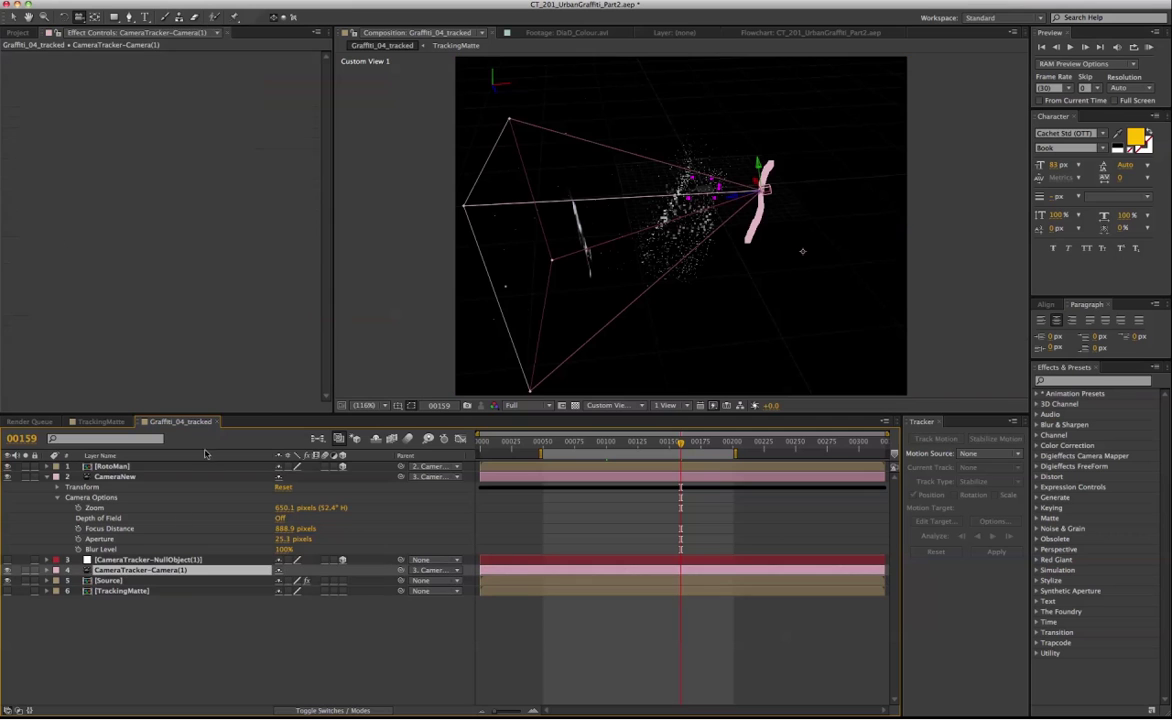
Turn off the visibility of CameraNew and CameraTracker-Camera(1), checking the tracked camera at frame 112.
left_click(8, 477)
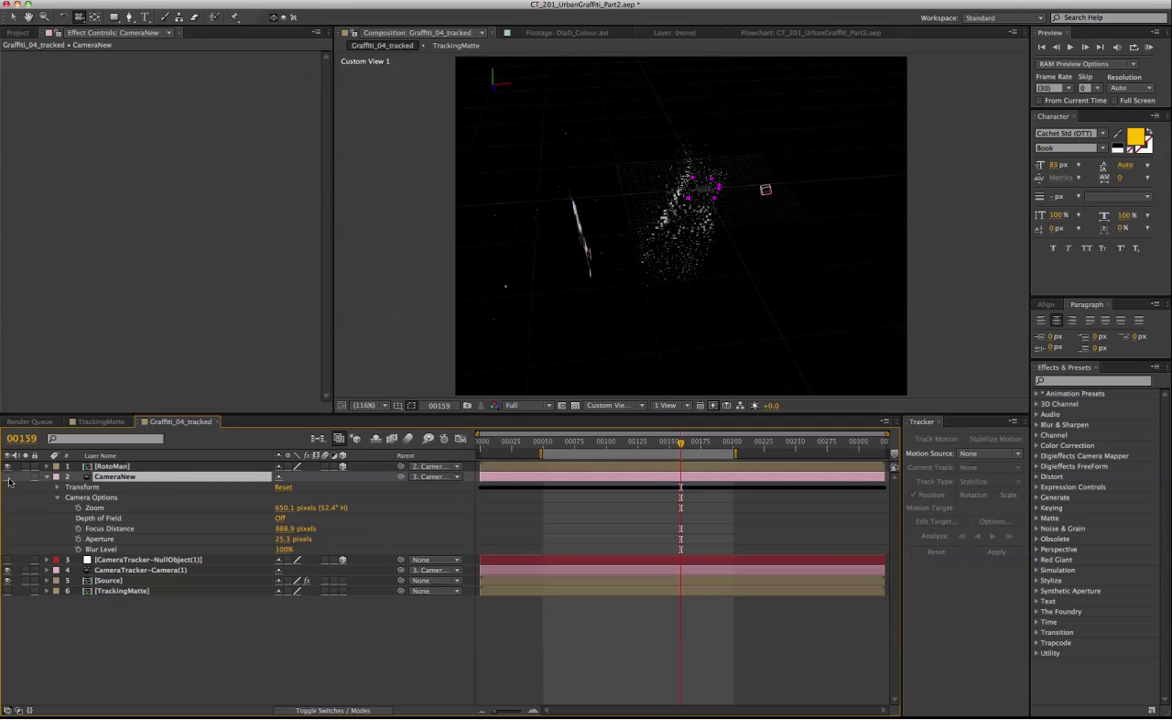
left_click(145, 570)
left_click_drag(567, 448, 533, 449)
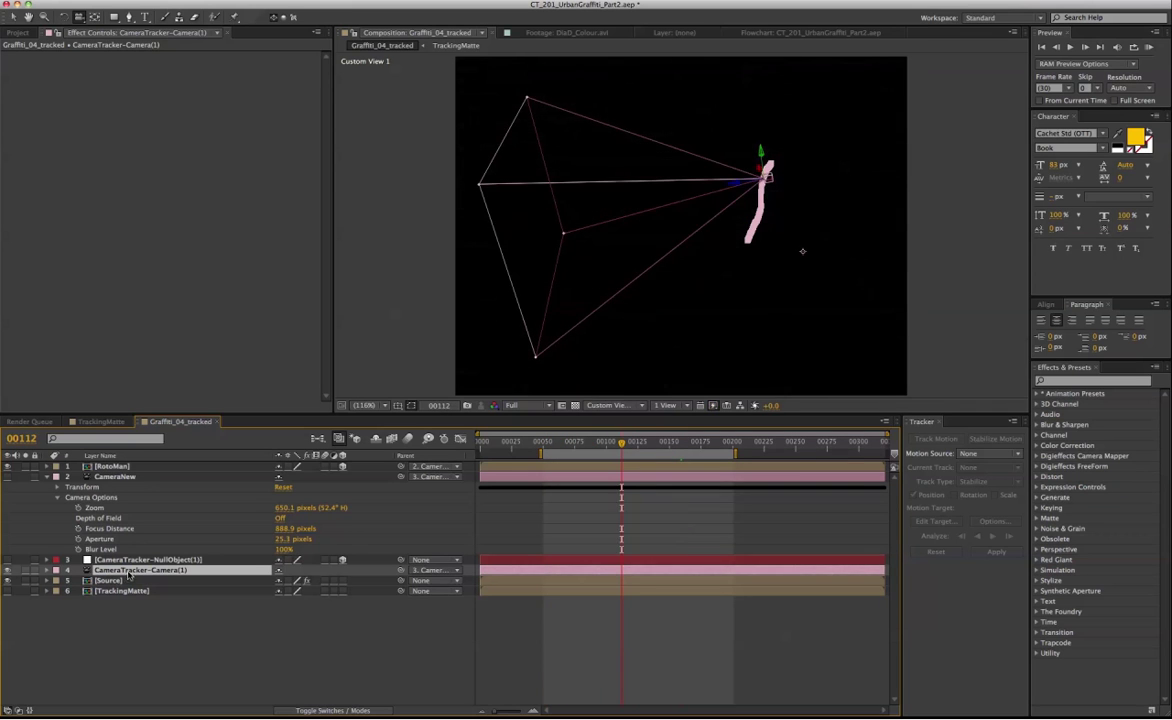
left_click(138, 478)
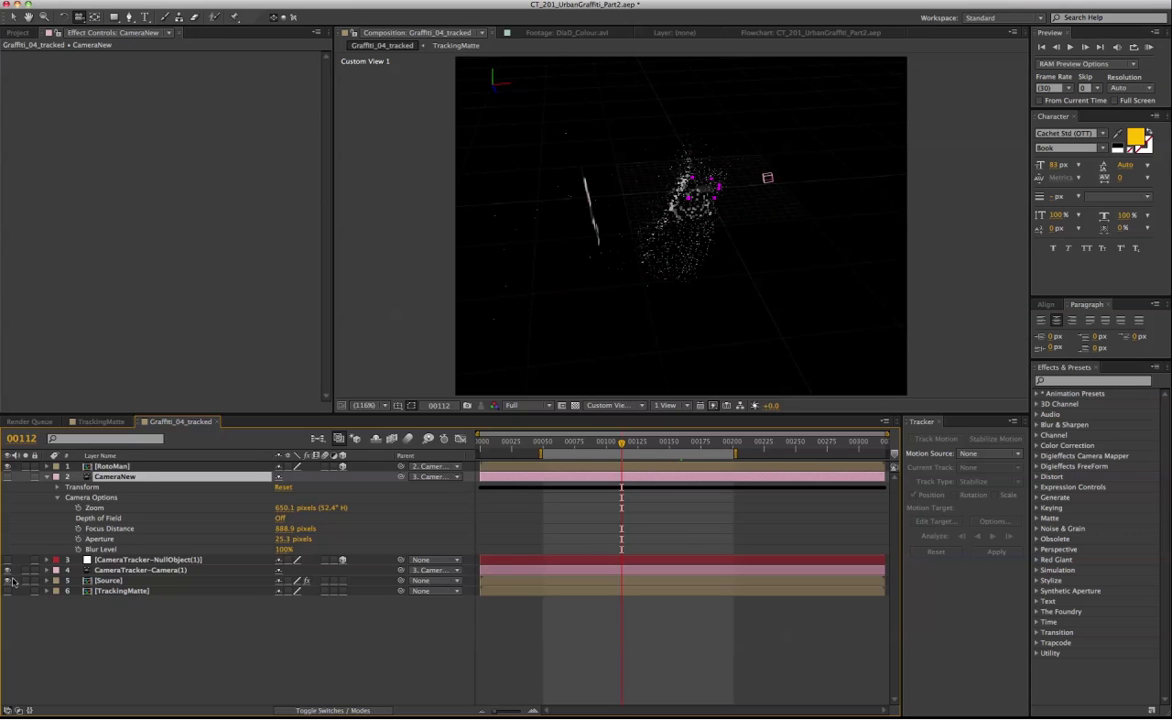
key("F2")
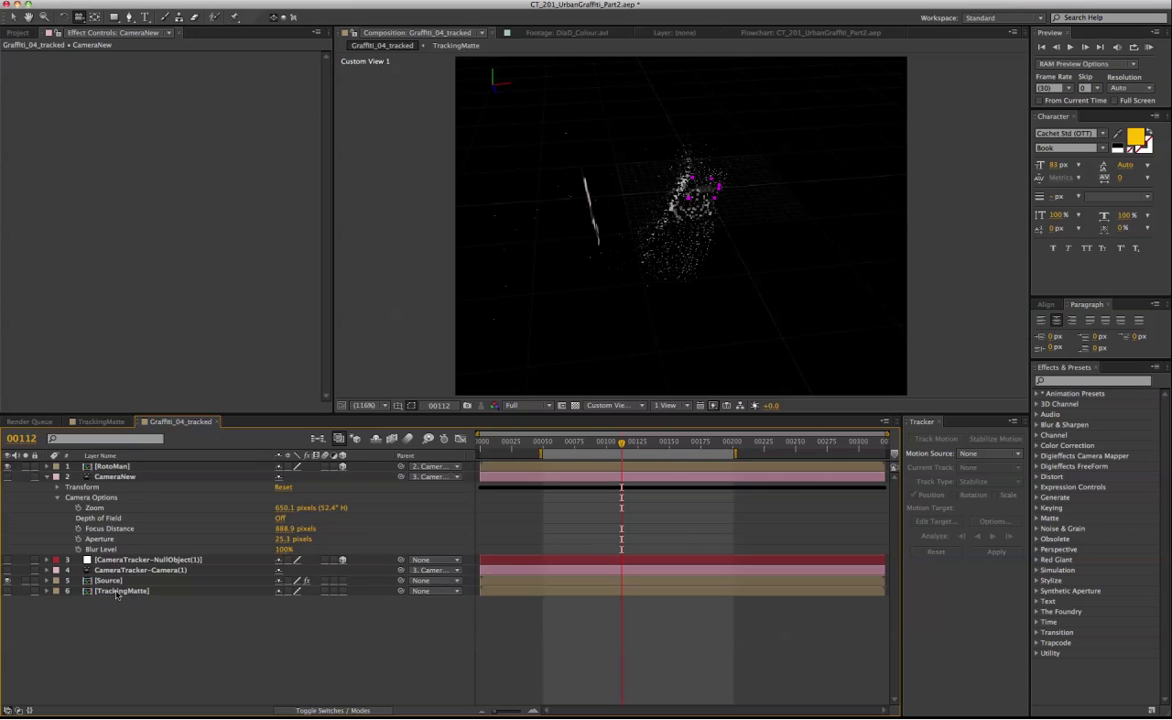
Turn CameraNew back on and move RotoMan along its Z axis into the tracked point cloud, to Z position 173.5.
left_click(115, 466)
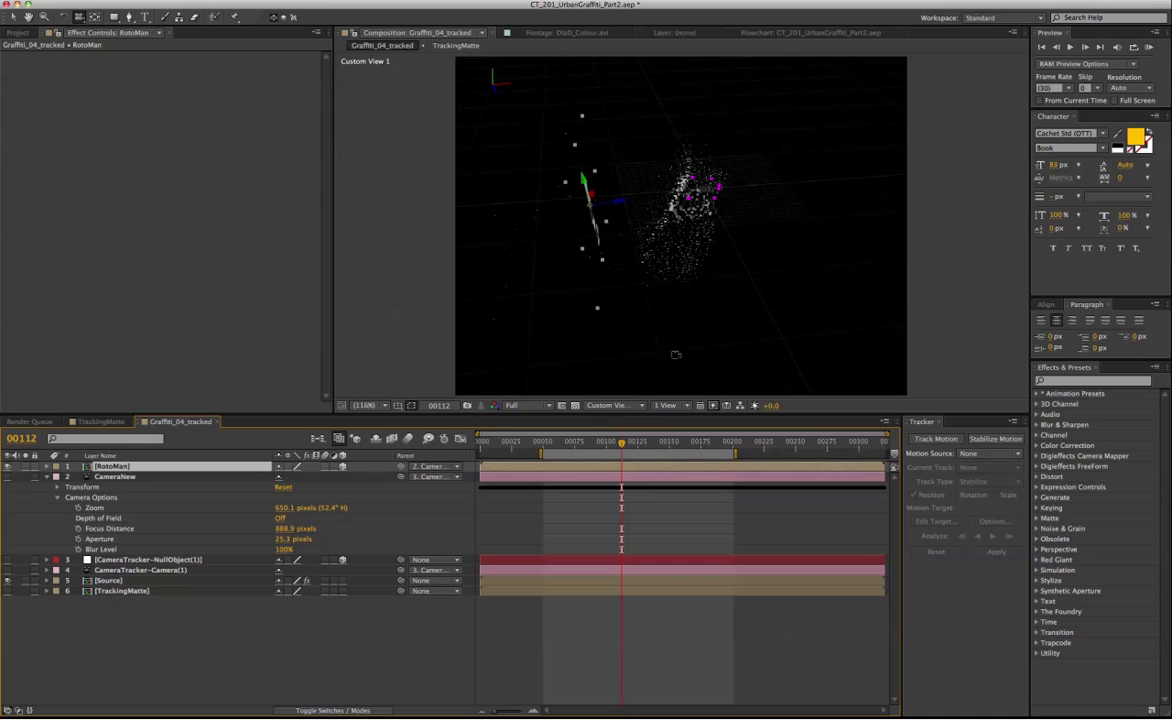
left_click_drag(620, 300, 606, 219)
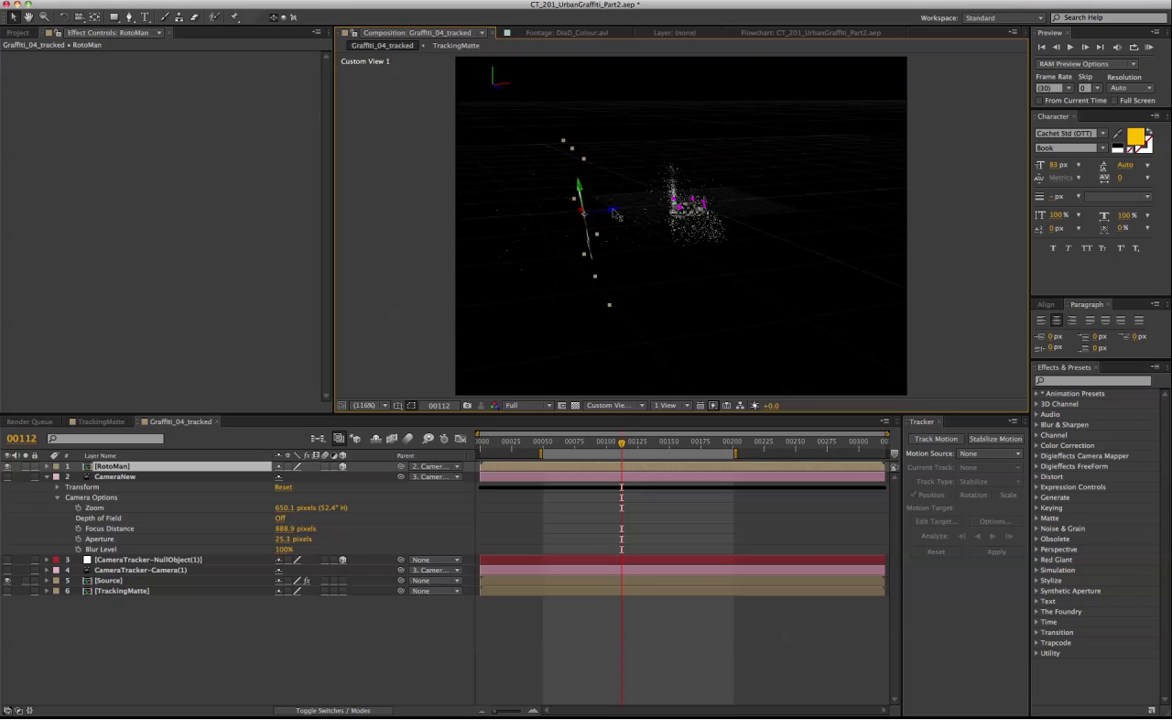
left_click_drag(615, 214, 845, 178)
left_click(184, 477)
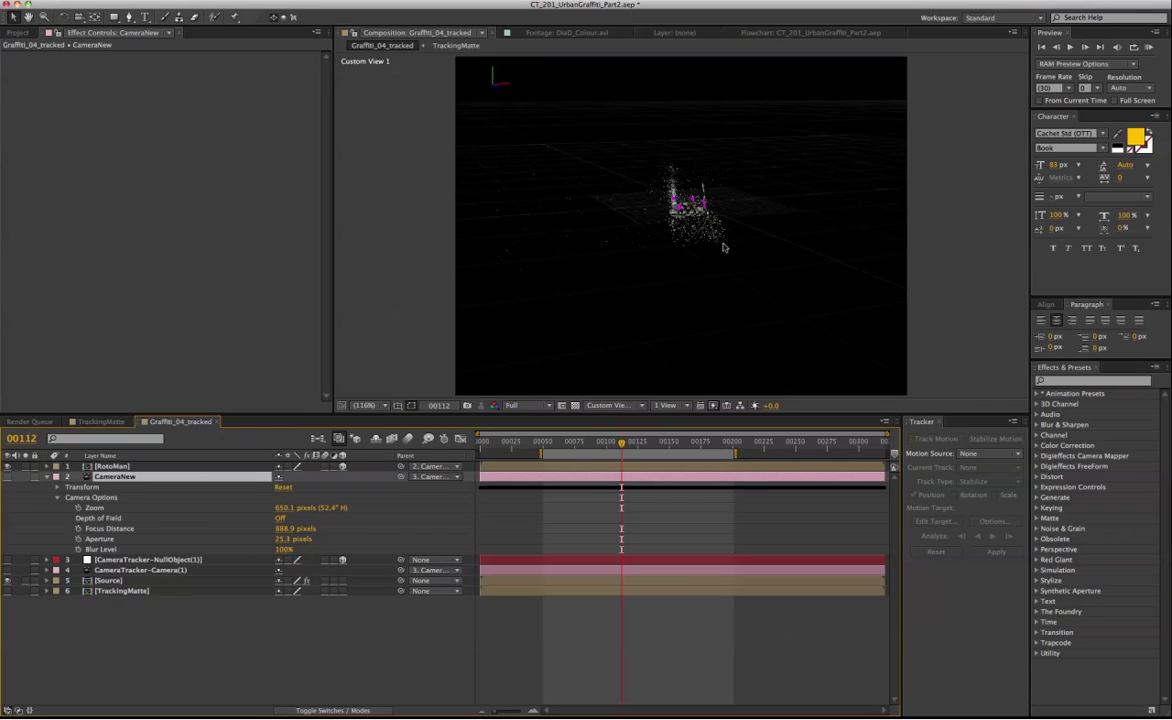
key("v")
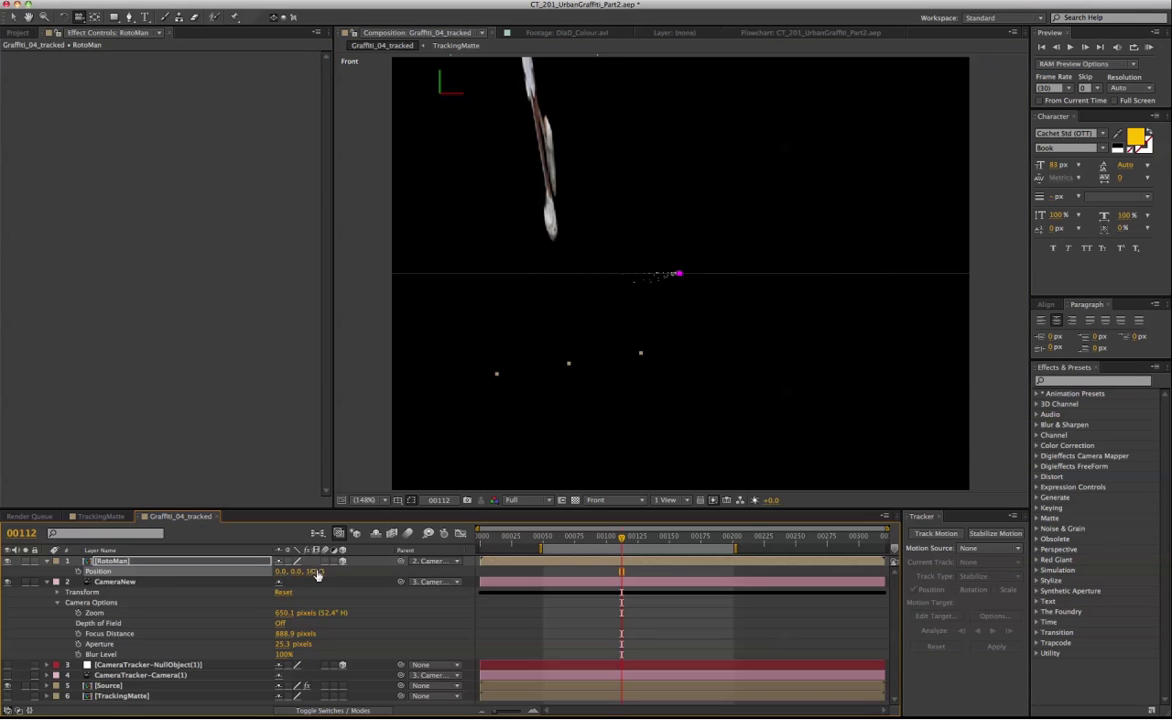
left_click_drag(318, 571, 316, 571)
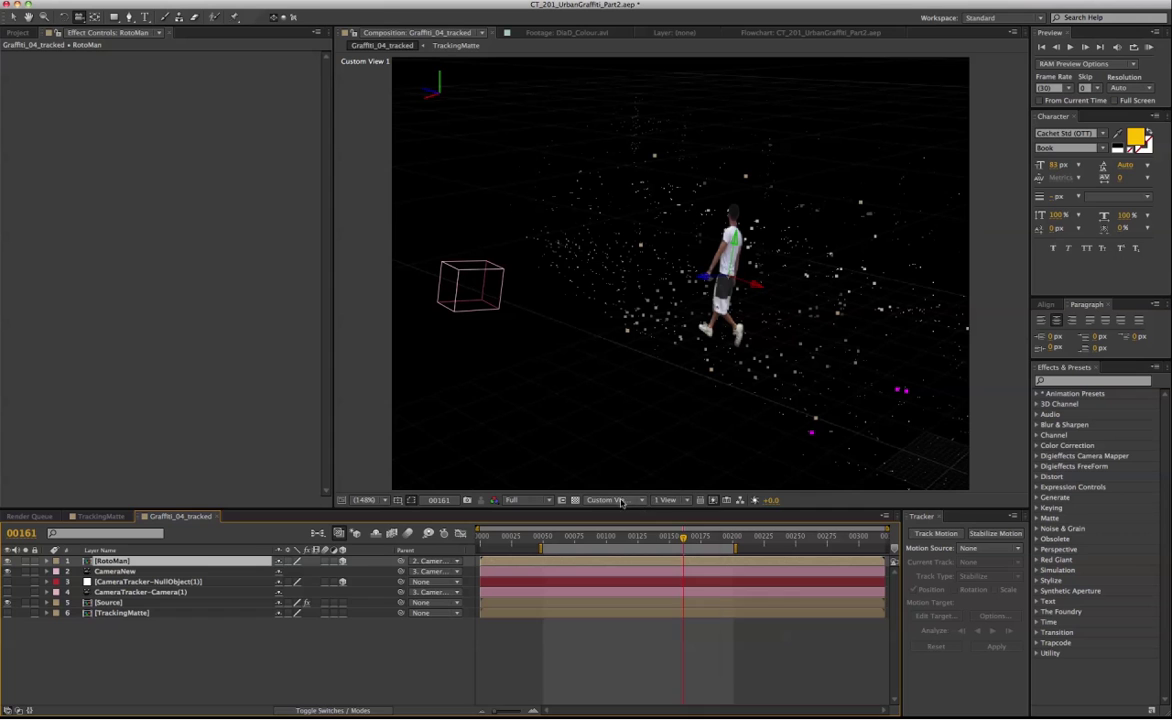
Check RotoMan against the footage through the Active Camera view across several frames, with the Source layer's opacity at 25%.
left_click(618, 500)
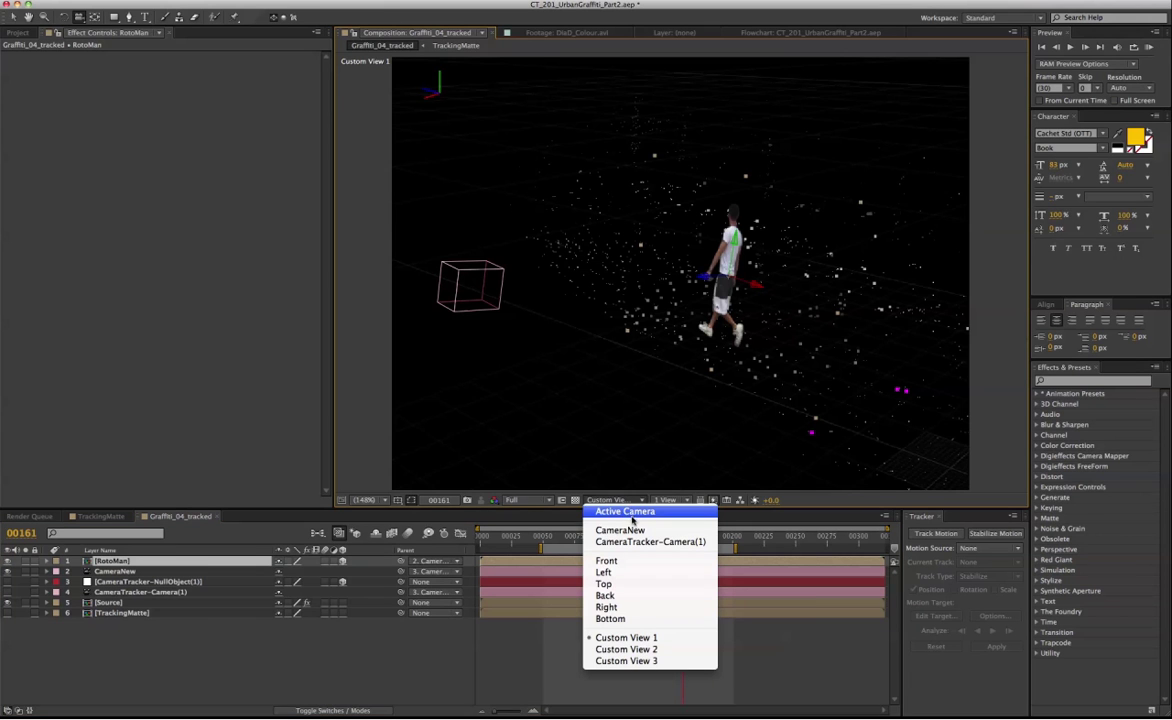
left_click(630, 513)
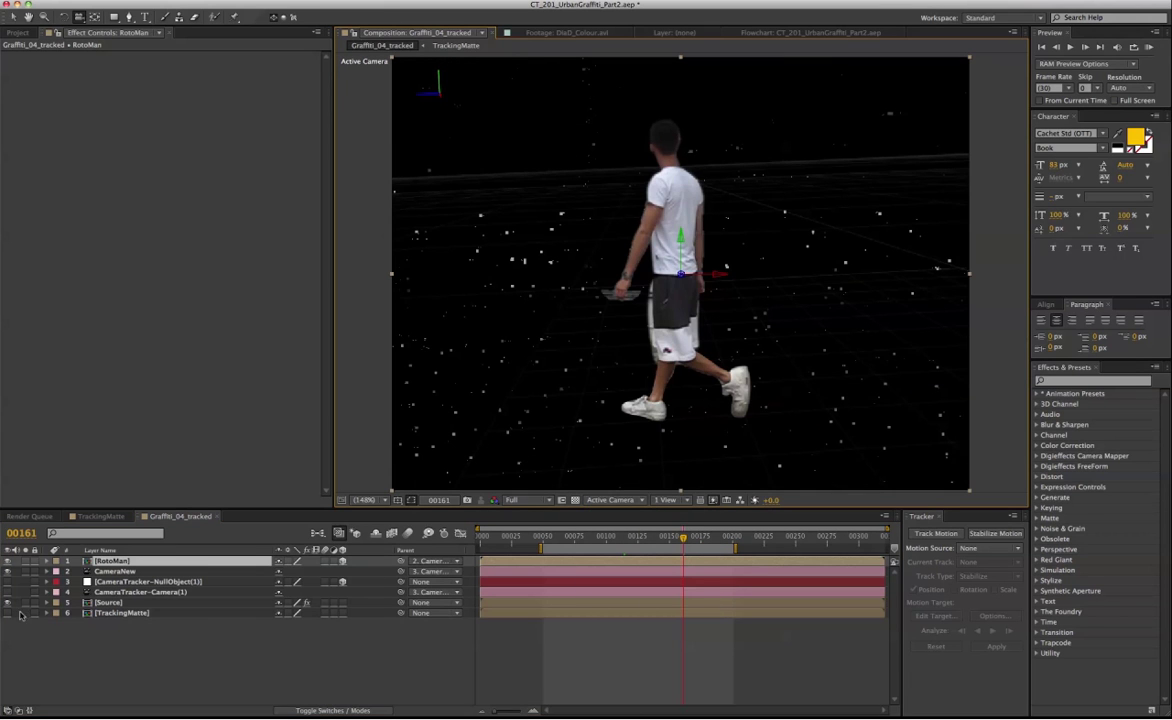
left_click(112, 602)
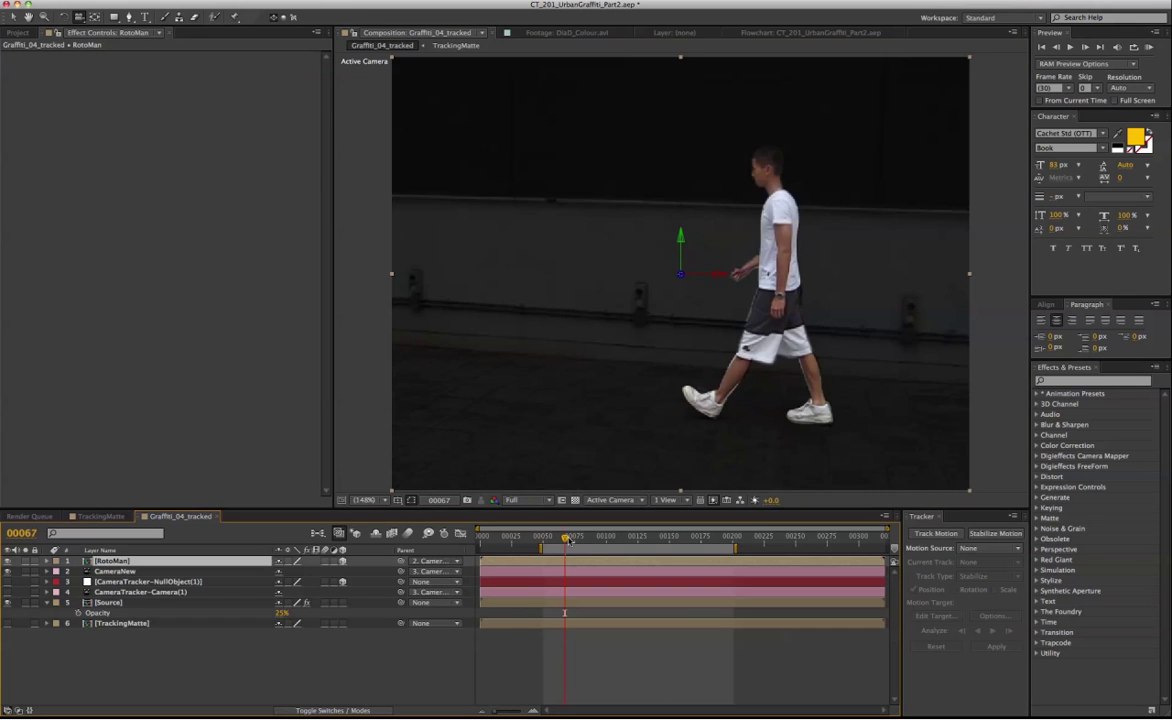
key("space")
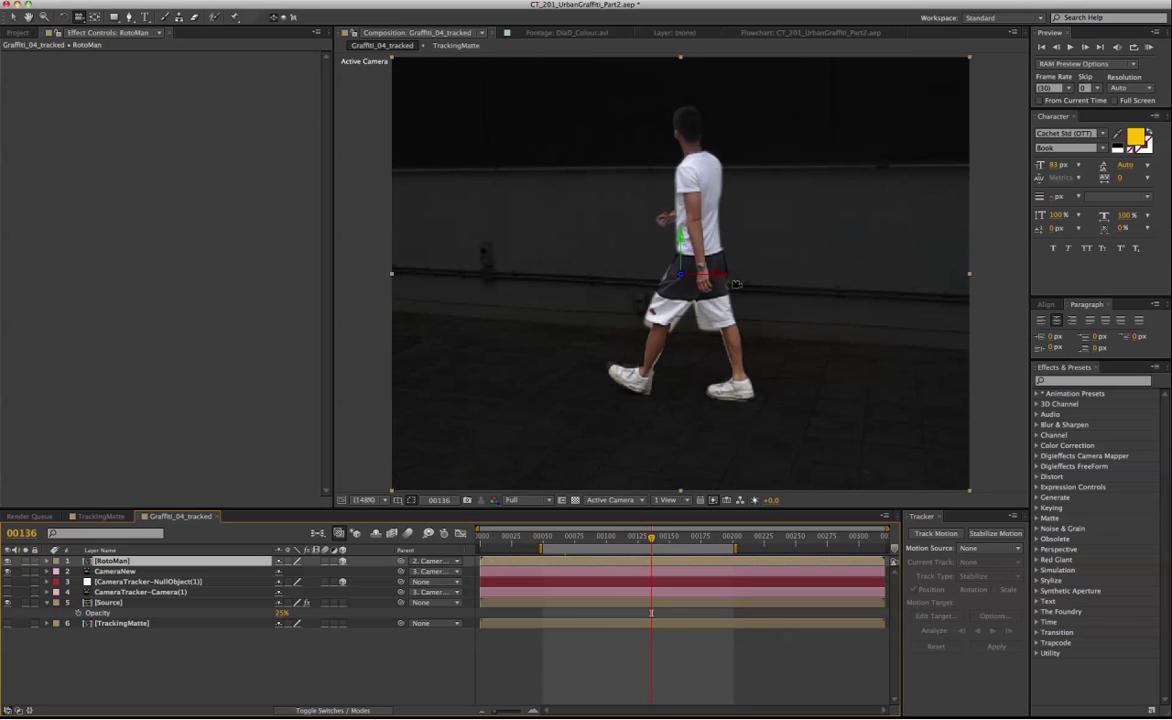
left_click_drag(567, 537, 596, 537)
key("p")
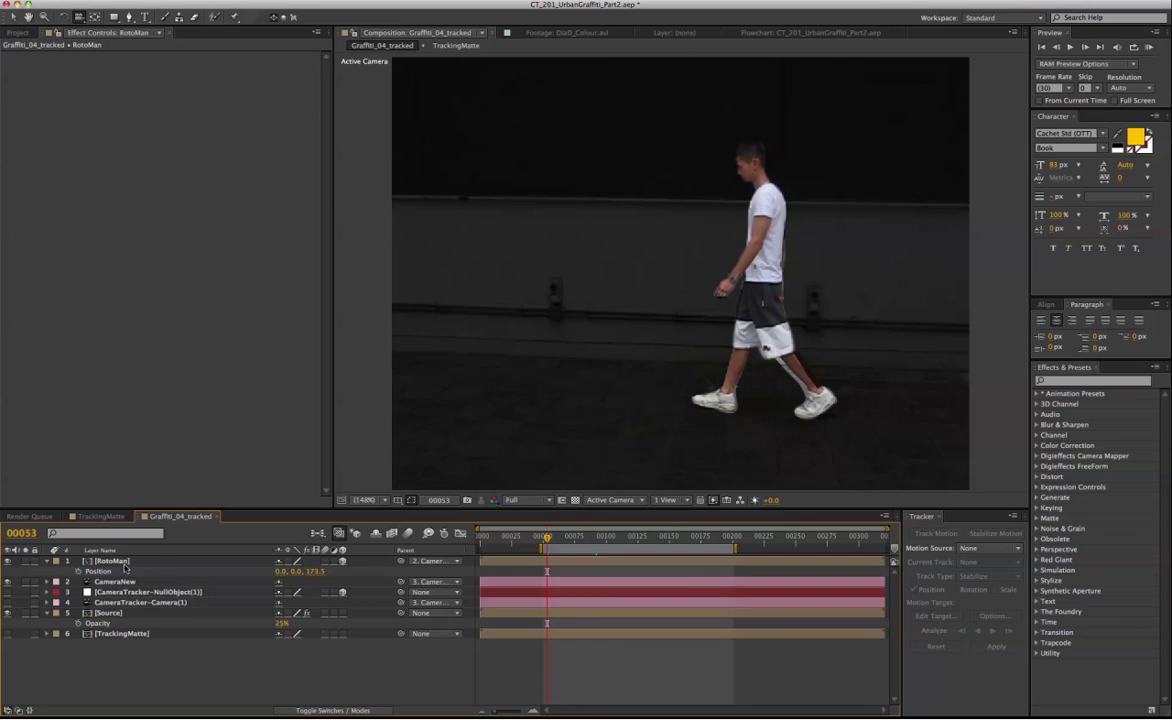
Return to Custom View 1, switch the Source layer's CameraTracker back to the 3D point cloud and restore its opacity to 100%.
left_click(610, 500)
left_click(607, 636)
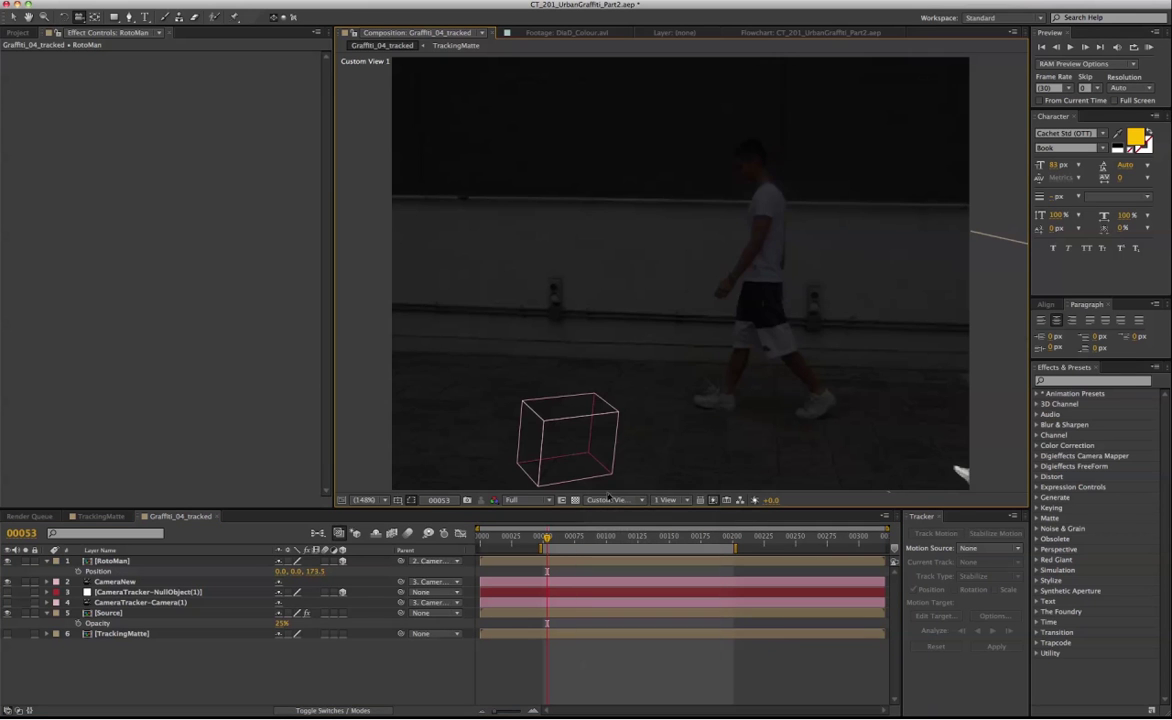
left_click(173, 613)
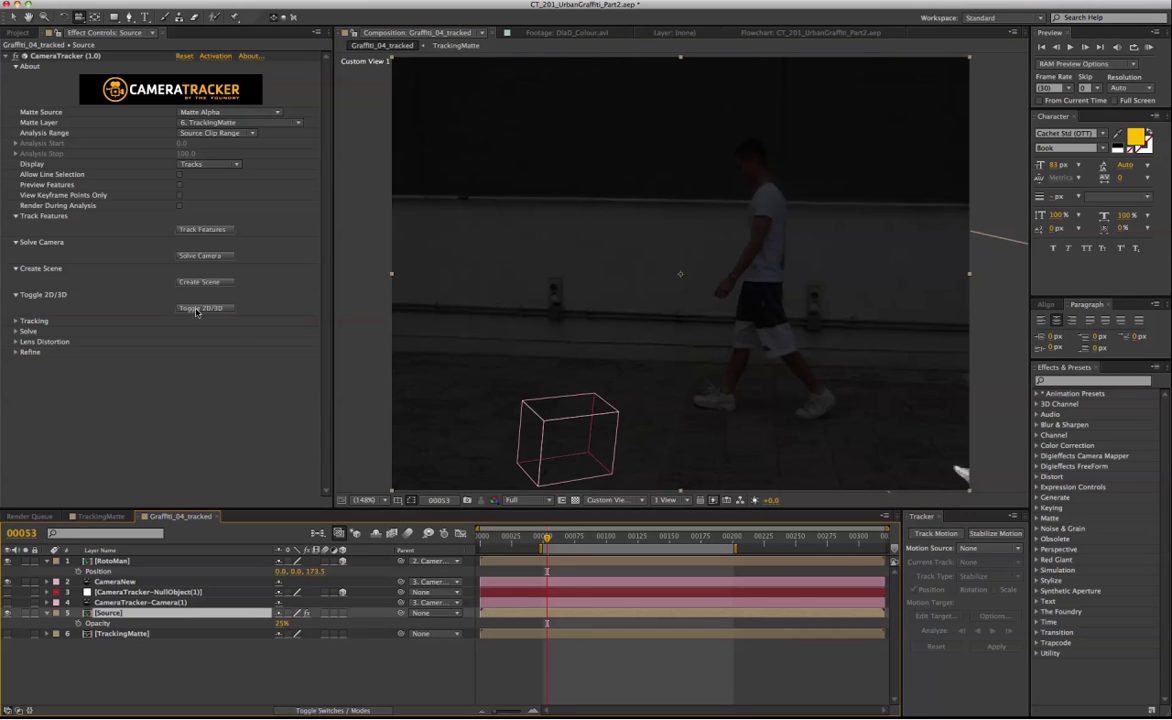
left_click_drag(756, 415, 806, 452)
Add a 3D null object with Y Rotation at -80° and parent it to CameraTracker-NullObject(1).
right_click(310, 668)
left_click(492, 657)
key("r")
left_click_drag(400, 561, 225, 644)
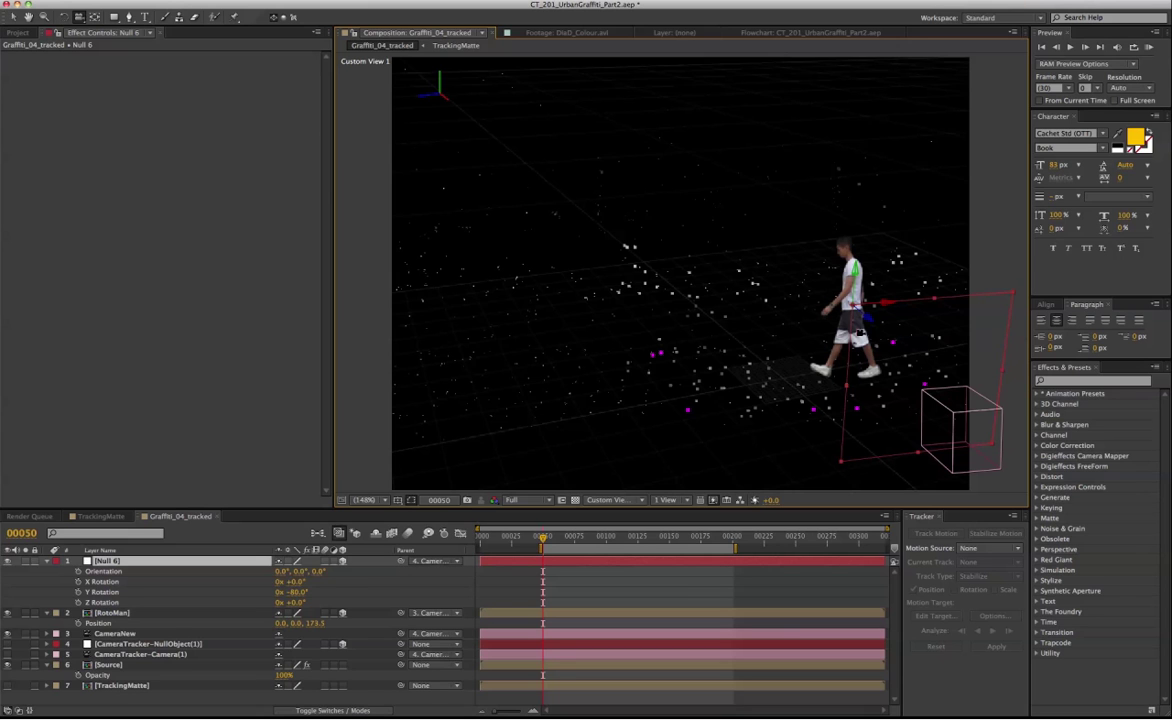
Keyframe the new null's Position at frames 0, 50 and 200 so that it follows RotoMan's walk.
key("p")
left_click(162, 572)
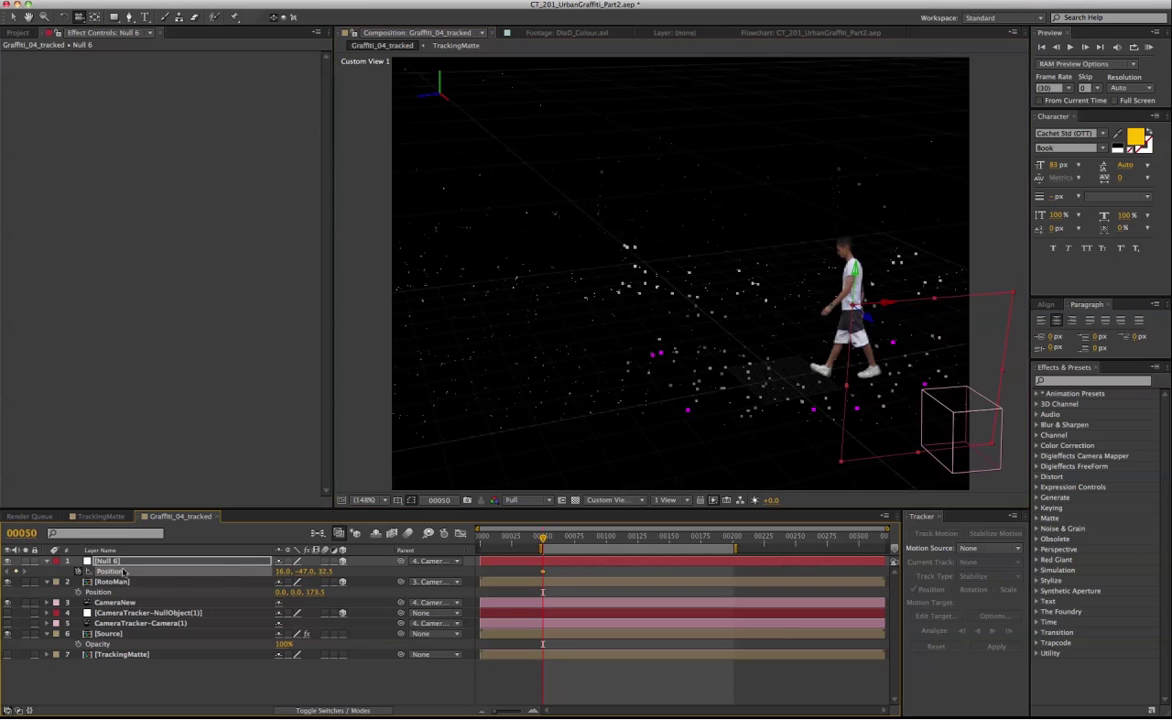
left_click_drag(523, 540, 479, 537)
key("super+v")
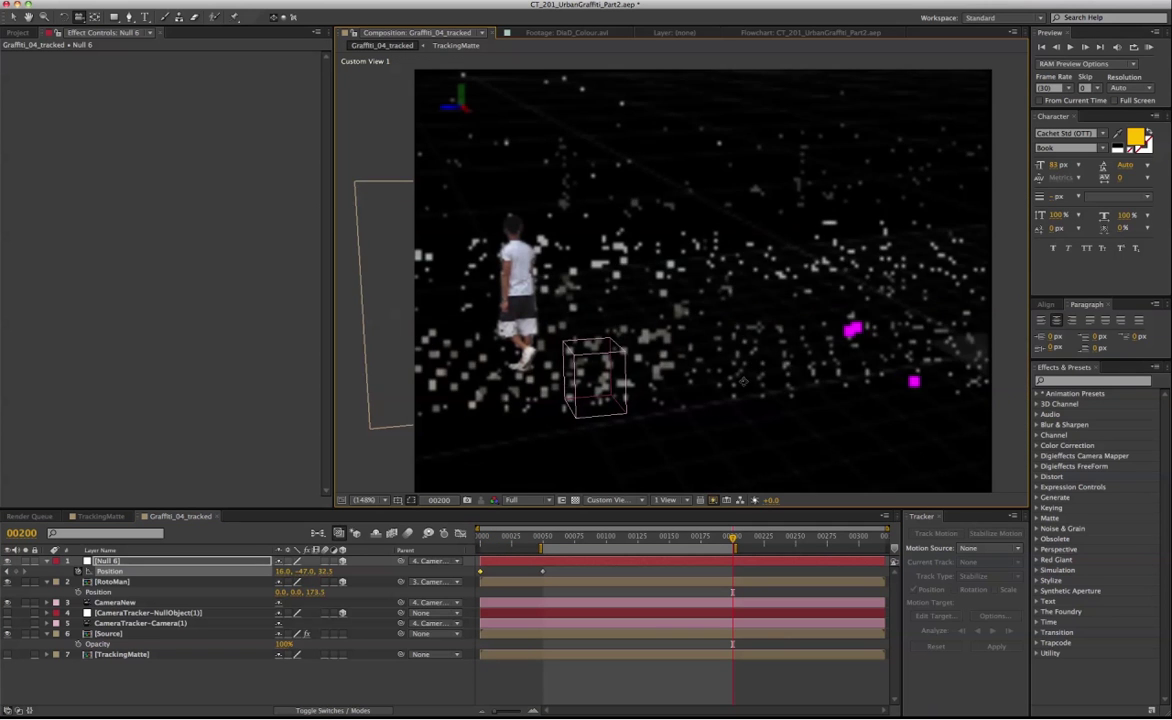
left_click_drag(744, 380, 769, 333)
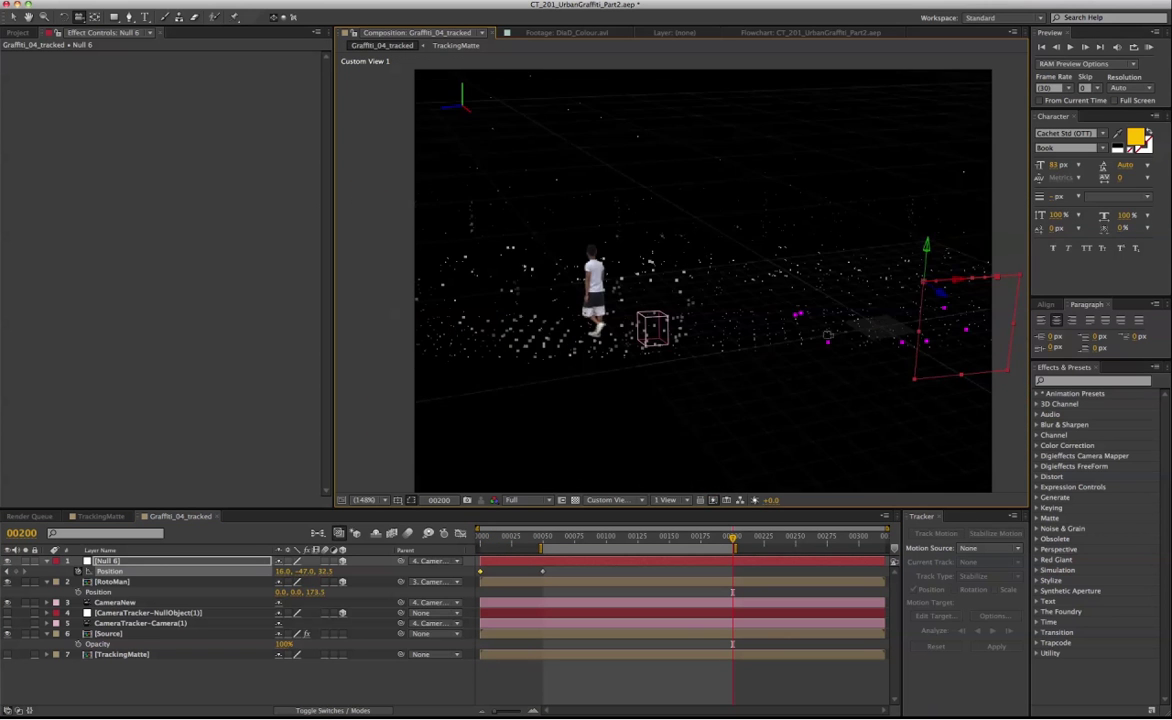
key("v")
left_click_drag(878, 262, 590, 288)
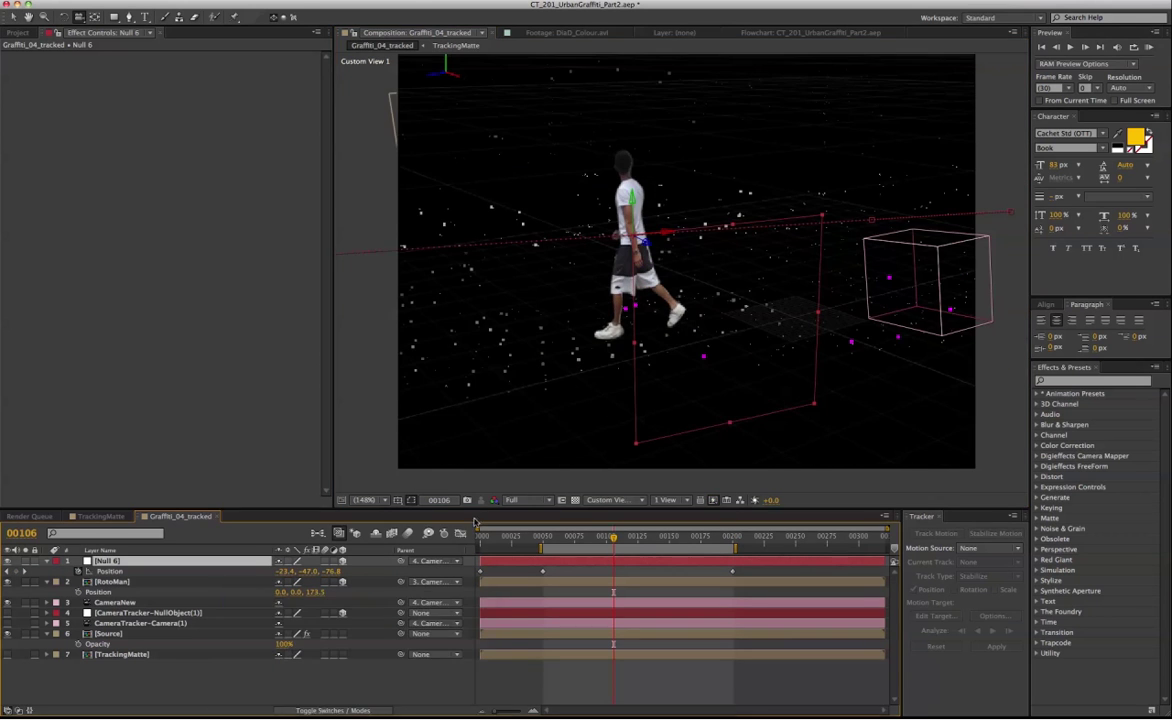
Add a white point light named Emitter_A to the composition.
key("super+y")
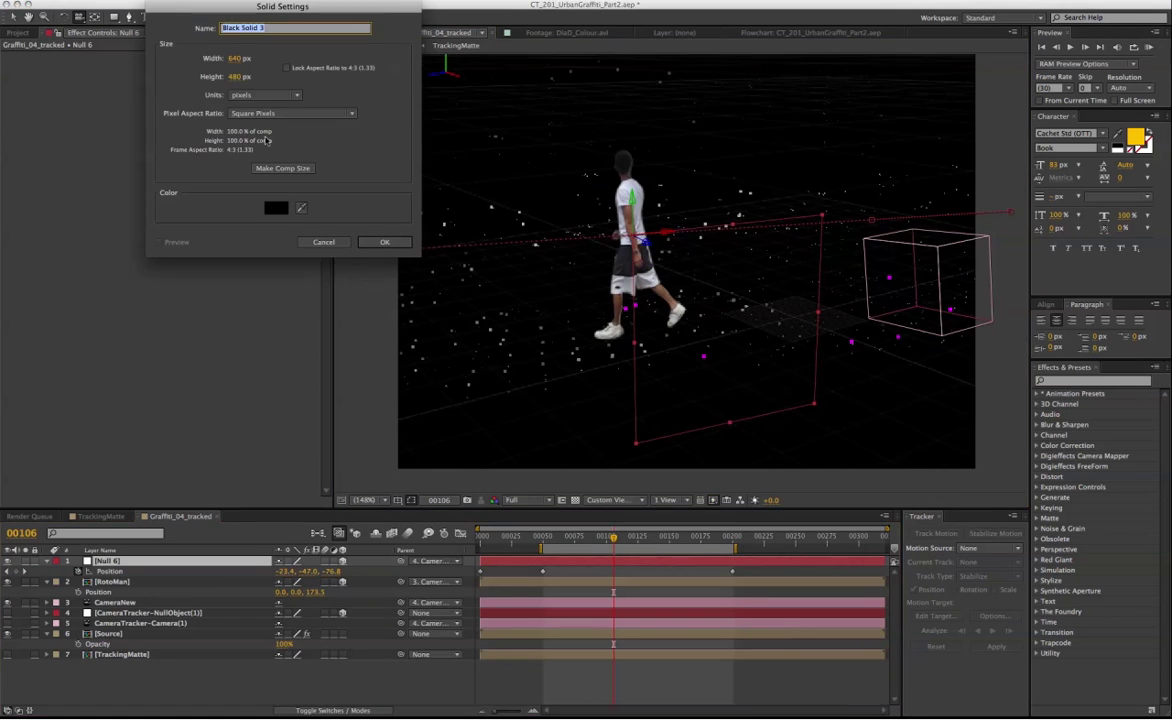
left_click(332, 246)
right_click(264, 678)
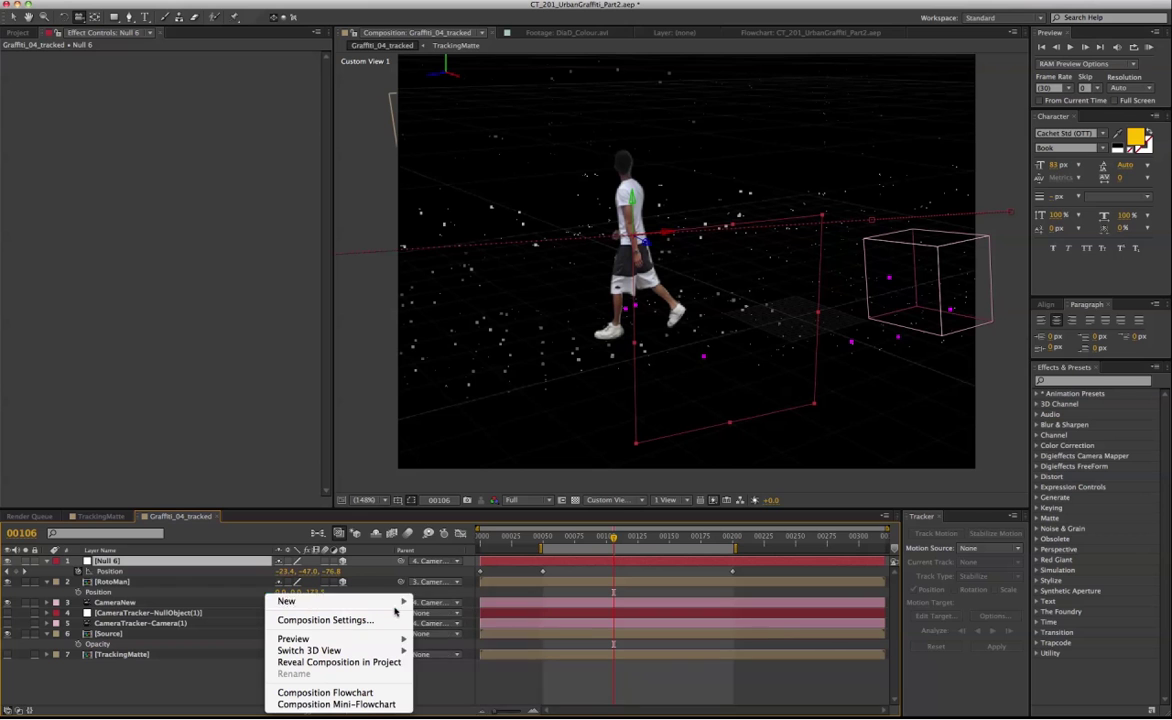
mouse_move(400, 602)
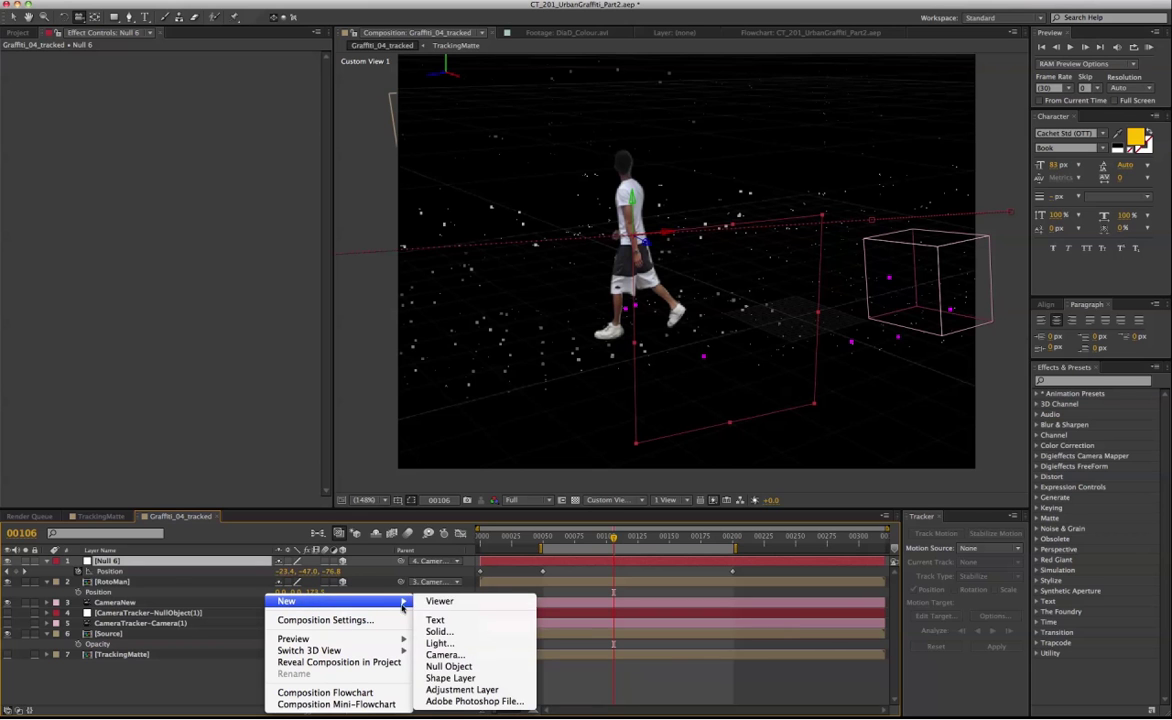
left_click(455, 646)
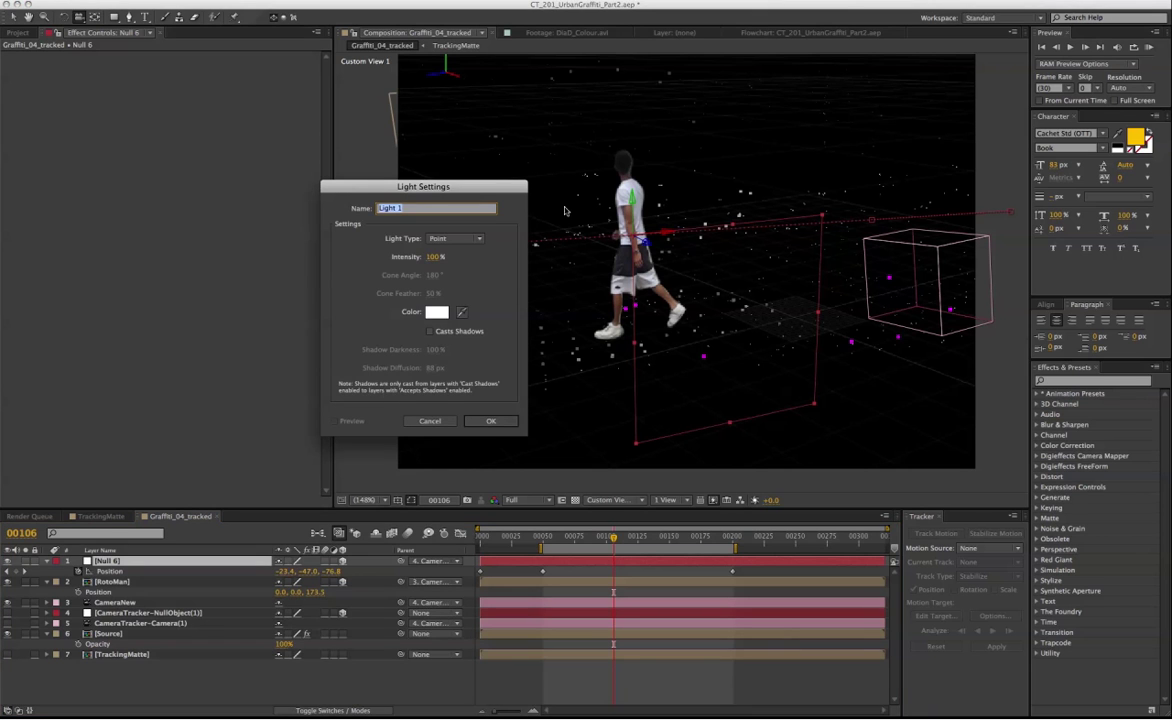
key("BackSpace")
key("Return")
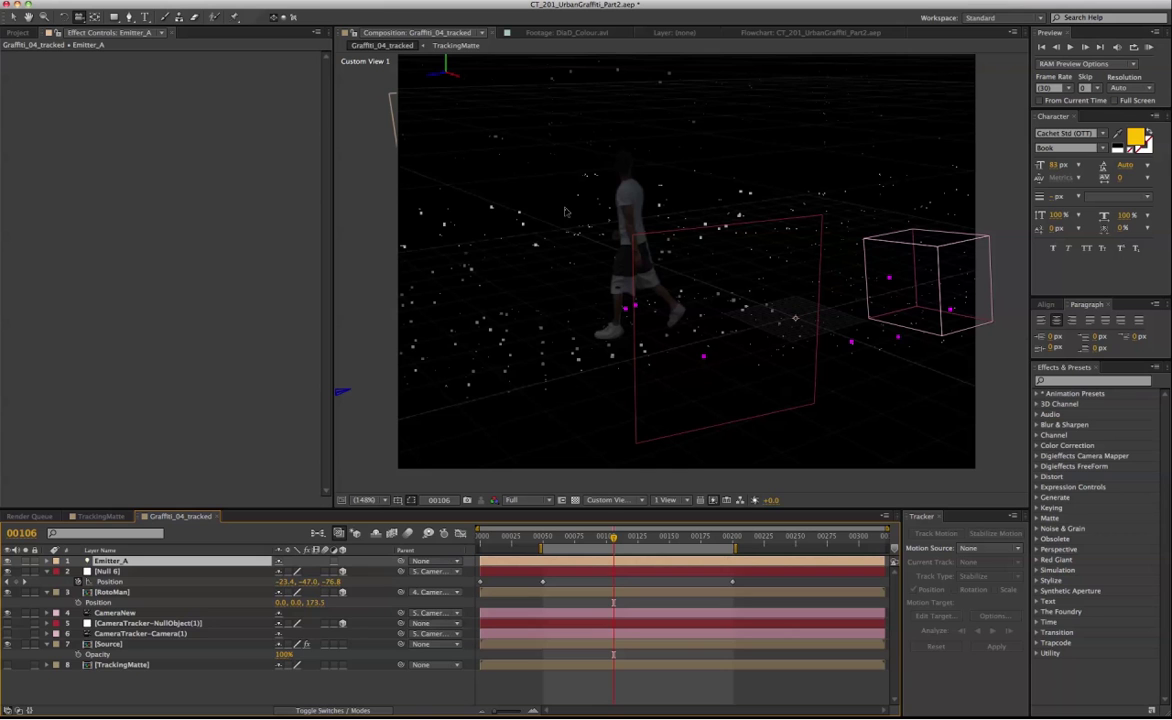
Turn off Accepts Shadows and Accepts Lights in RotoMan's Material Options.
left_click(183, 592)
key("a")
key("a")
left_click(282, 634)
left_click(282, 644)
Parent Emitter_A to CameraTracker-NullObject(1), match its Position to Null 6 at frame 50, and reparent it to Null 6.
left_click_drag(400, 561, 196, 601)
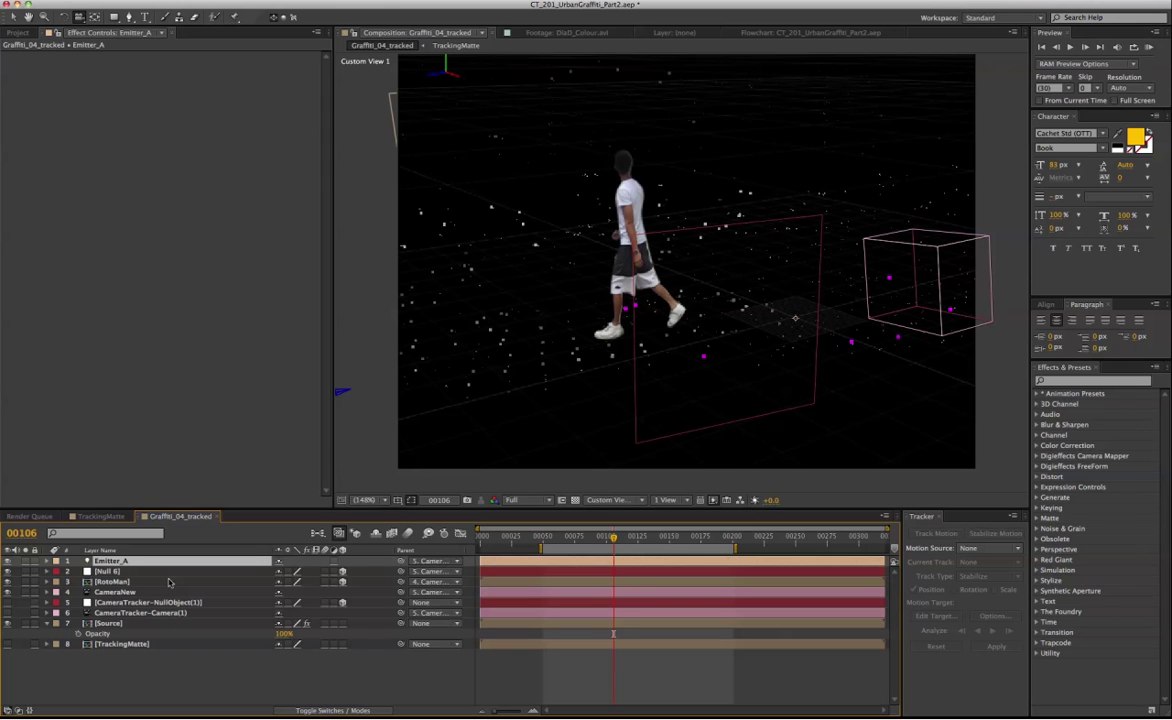
left_click(182, 573)
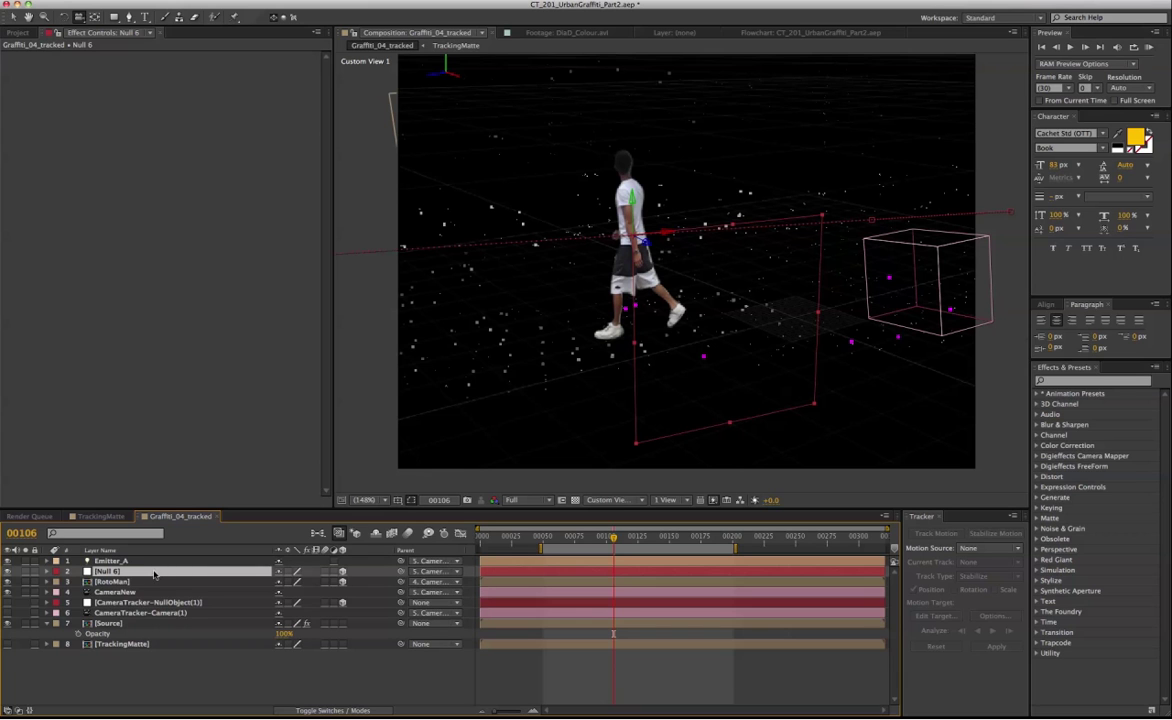
key("p")
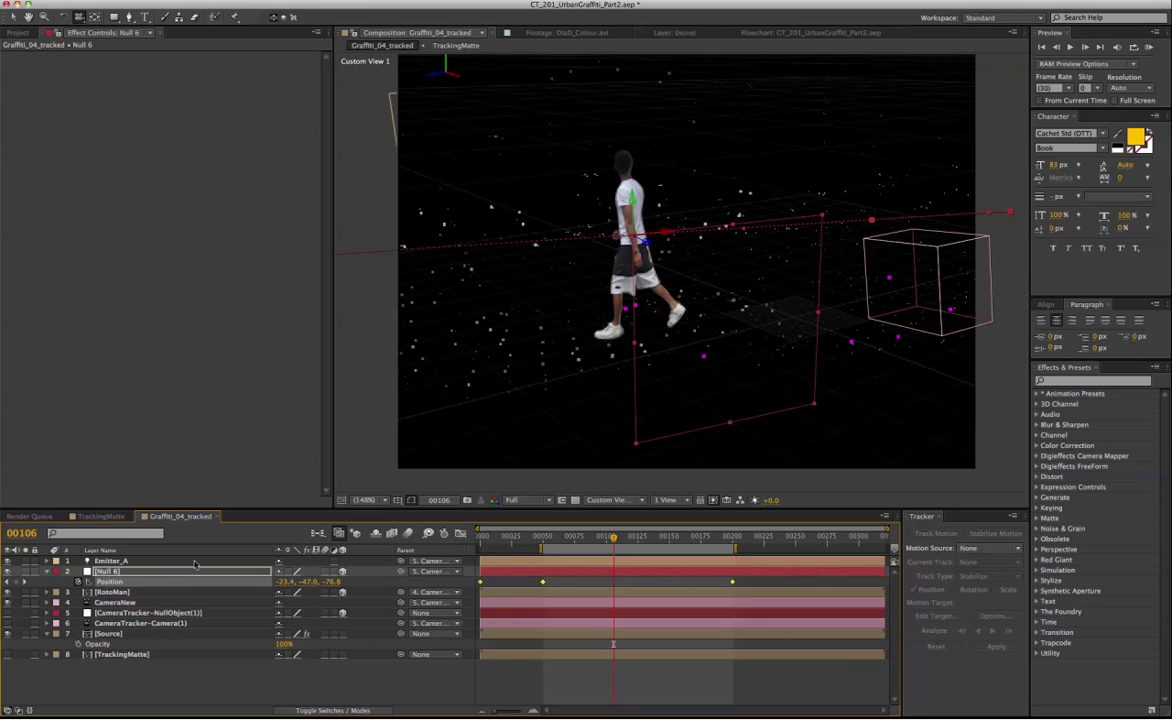
left_click(197, 560)
key("i")
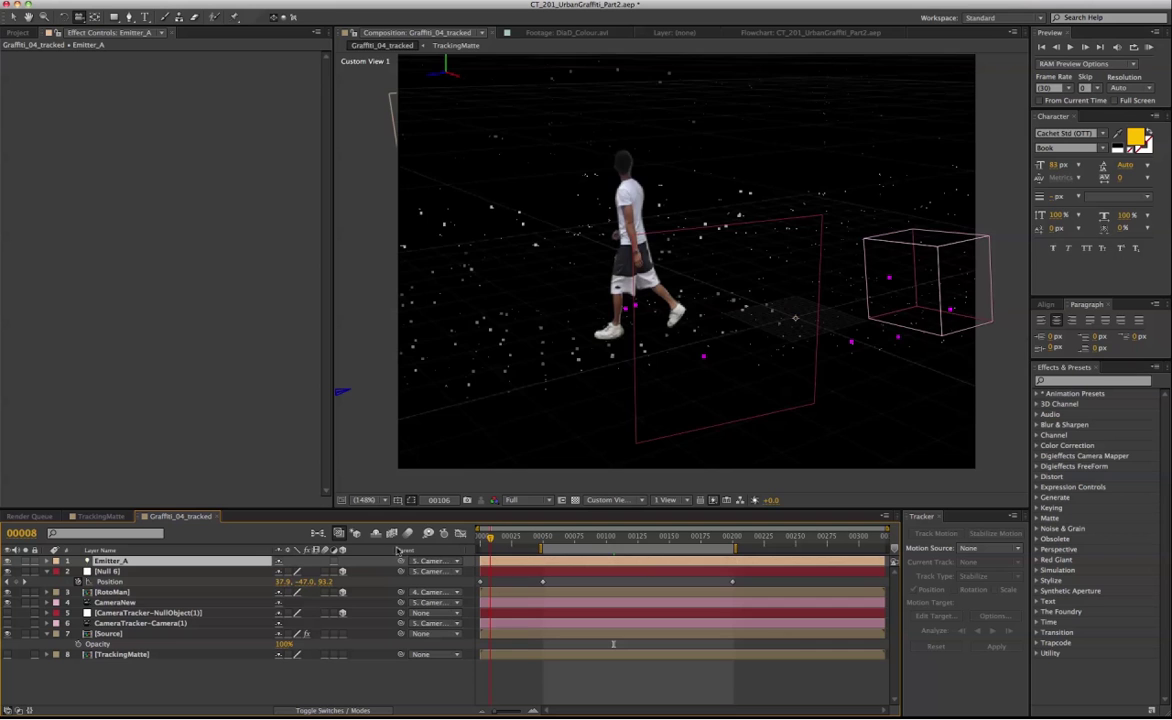
key("space")
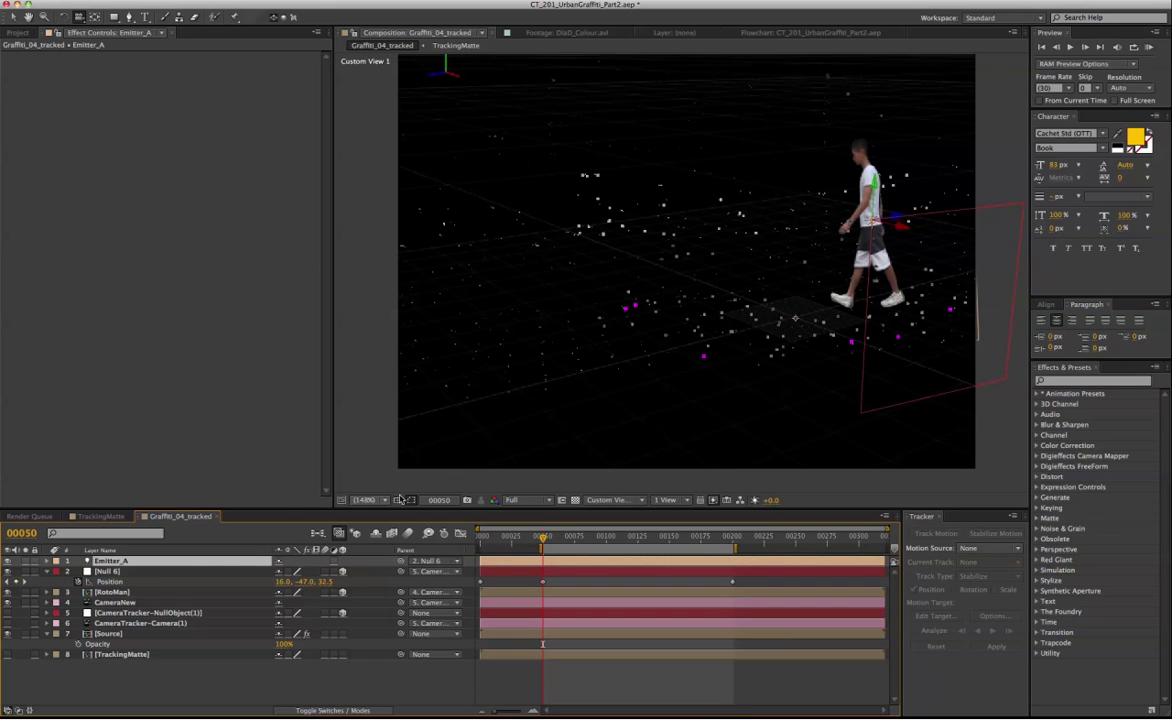
Remove Emitter_A's Position keyframes and offset the light from its parent null to X position 30.
key("p")
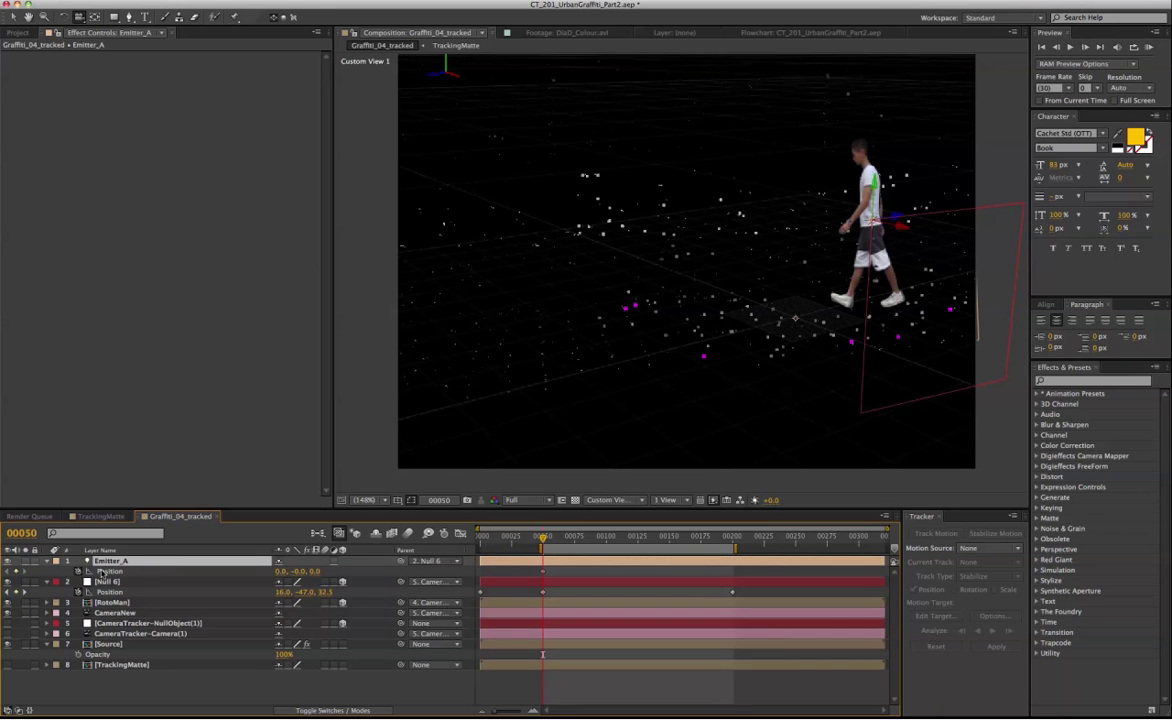
left_click(78, 571)
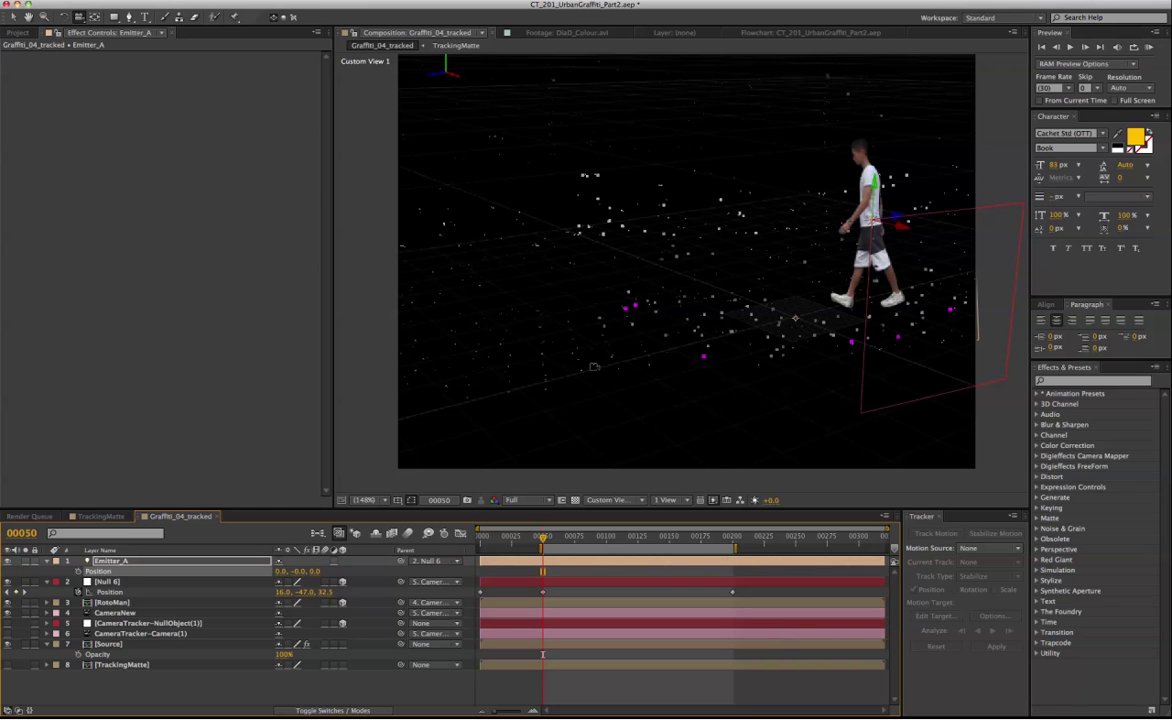
Give Null 6's Y Rotation the expression time*500 and scrub the timeline to check the light's orbit around the man.
left_click(193, 582)
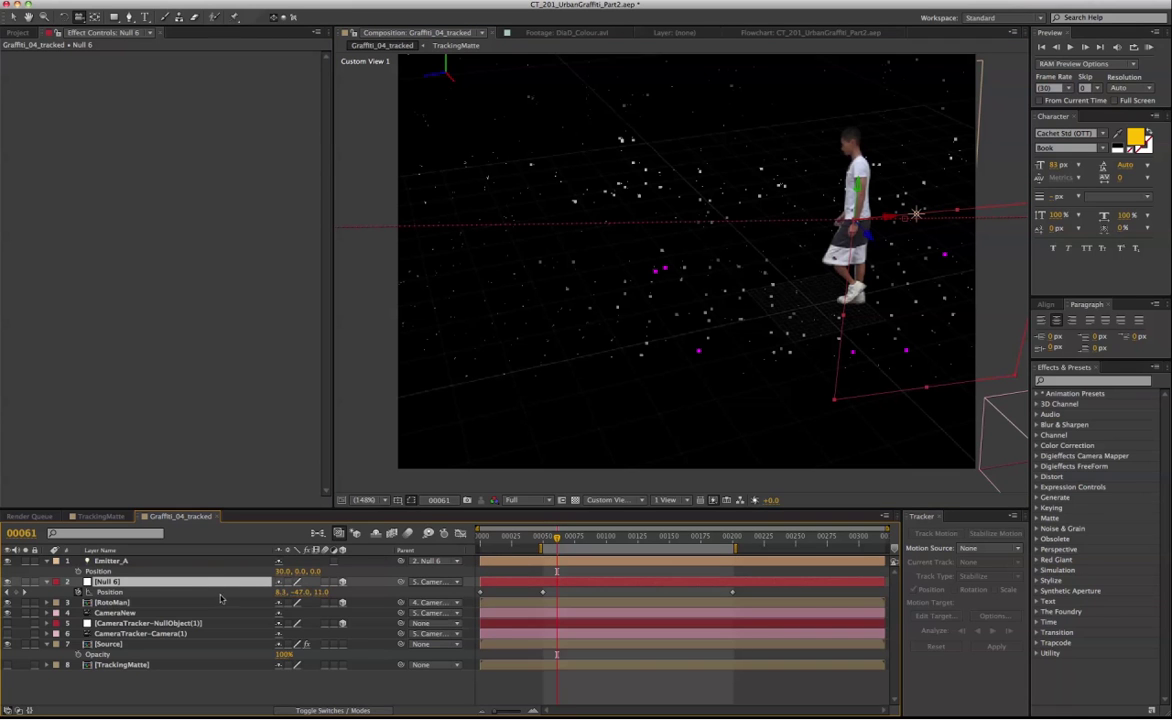
key("r")
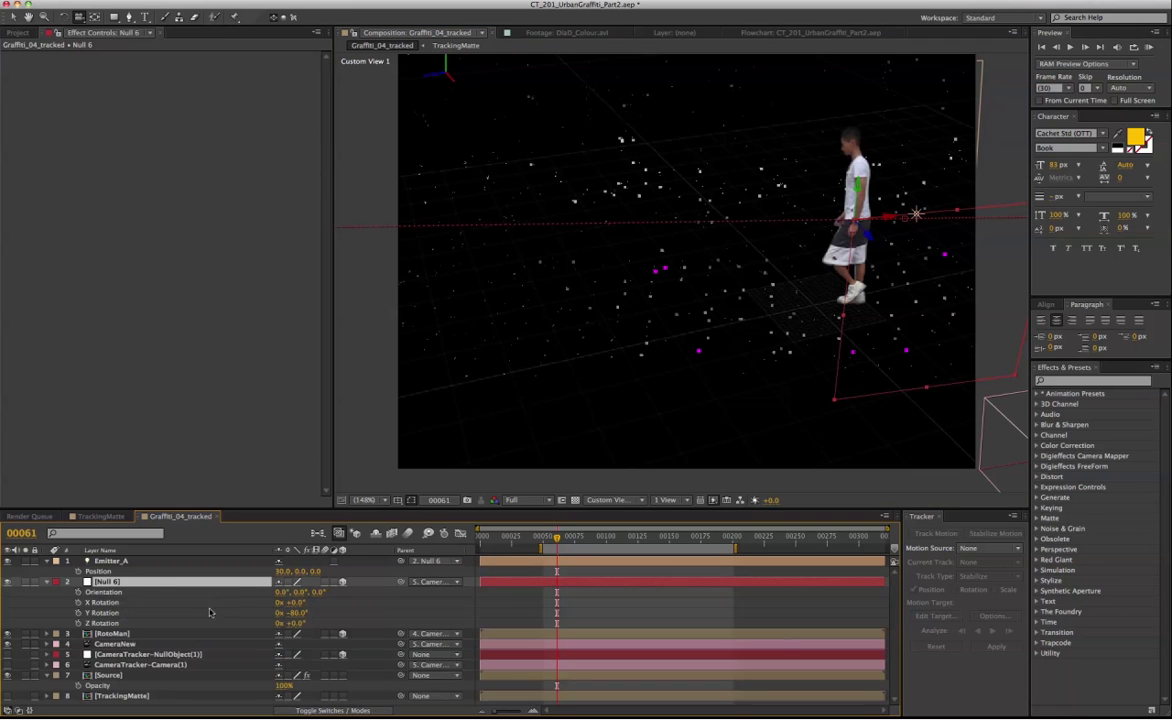
left_click(79, 612, "alt")
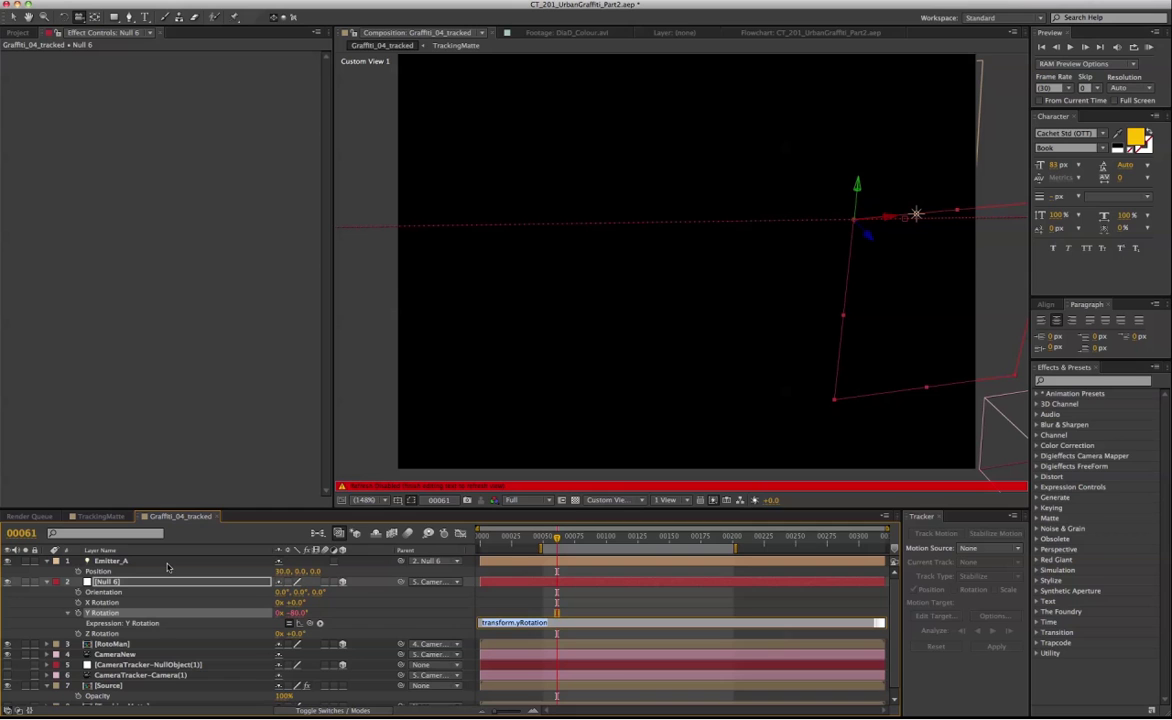
type("time*500")
key("Return")
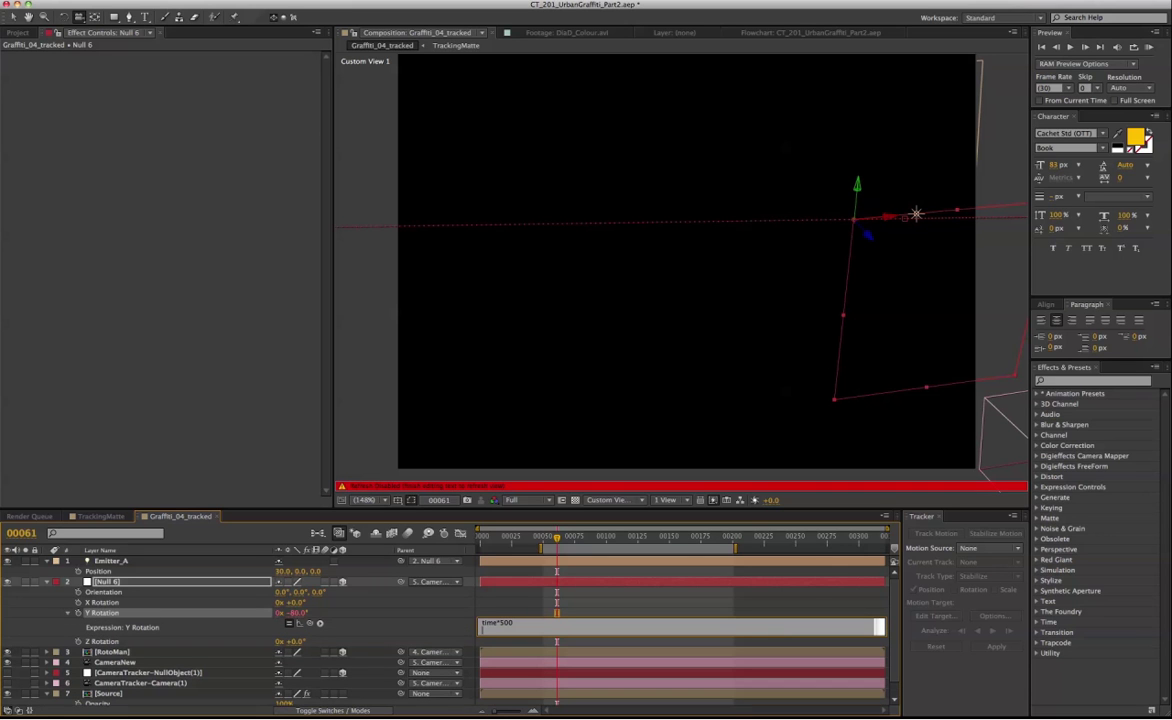
left_click(419, 615)
left_click(566, 538)
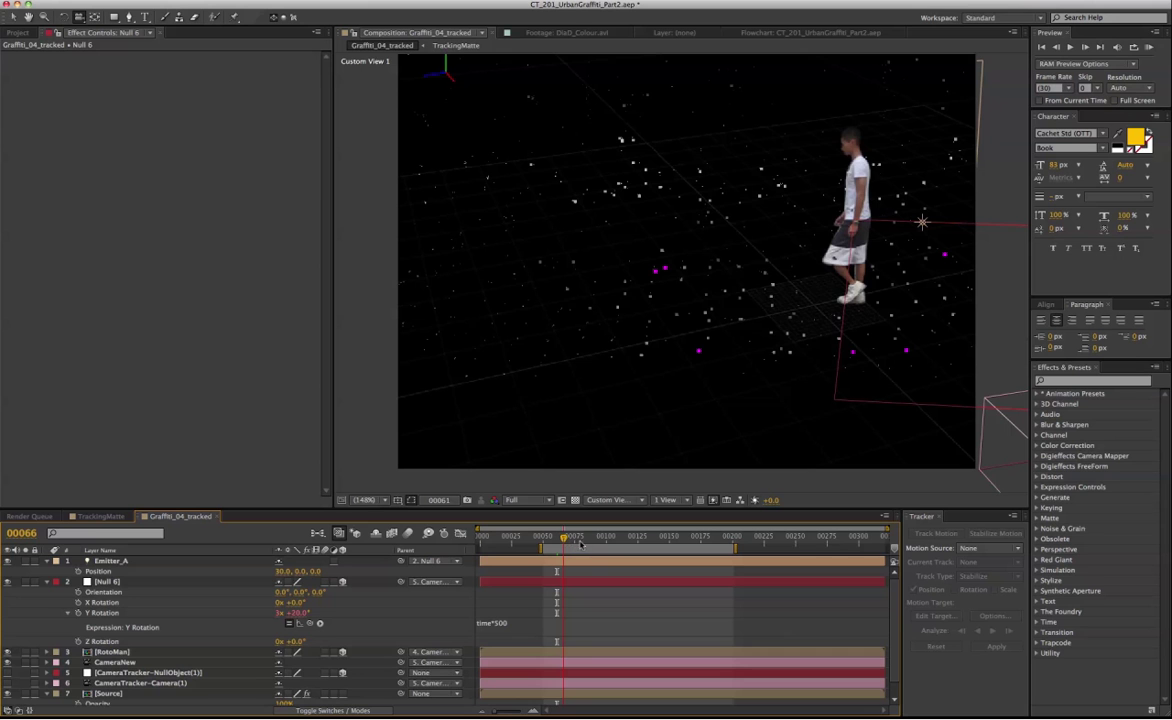
left_click_drag(581, 538, 633, 540)
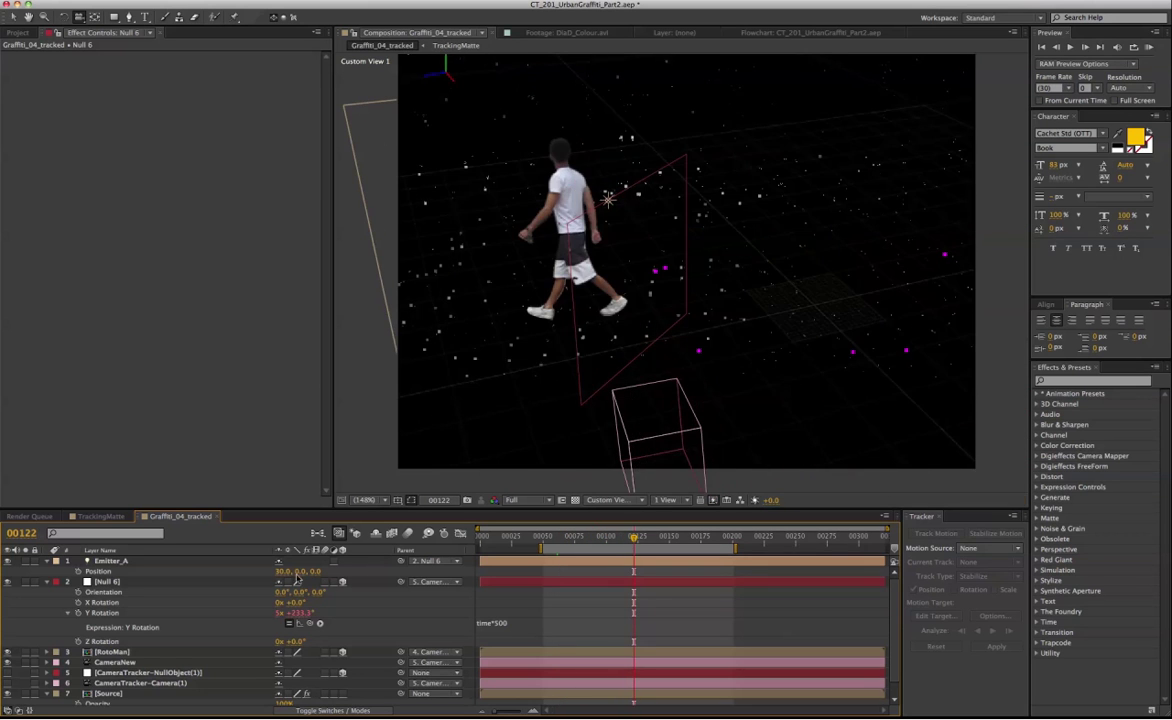
Set Emitter_A's X position to 38 and scrub back to around frame 88 to check the orbit radius.
left_click(284, 572)
type("18")
left_click_drag(634, 540, 590, 549)
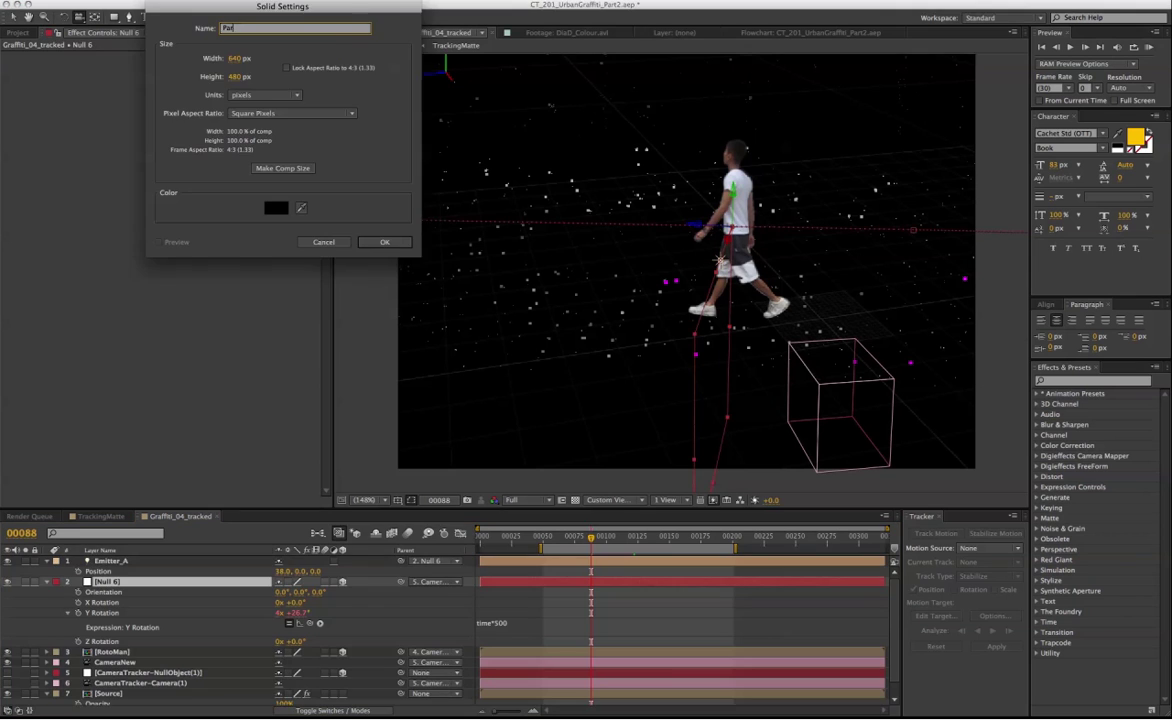
Add a new solid layer named Particular to the composition.
key("Escape")
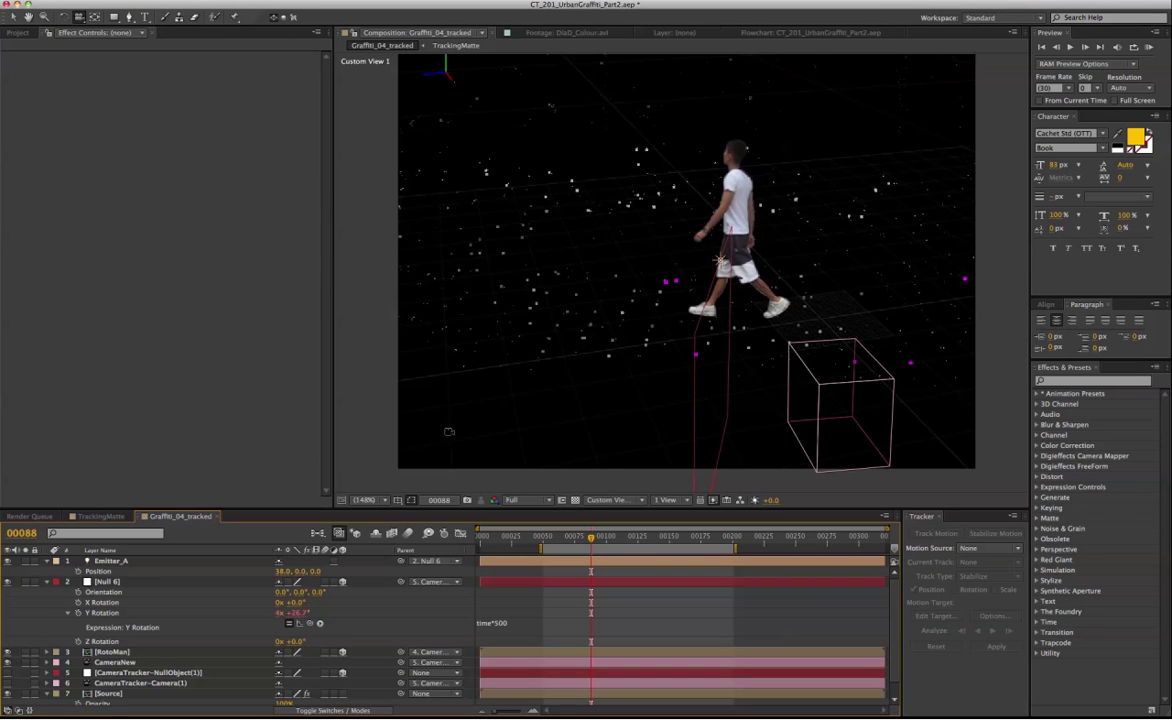
right_click(476, 572)
left_click(645, 606)
type("Particular")
key("Return")
Apply the Trapcode Particular effect to the Particular solid and set its light emitter name prefix to Emitter_A.
right_click(179, 561)
mouse_move(255, 489)
mouse_move(430, 691)
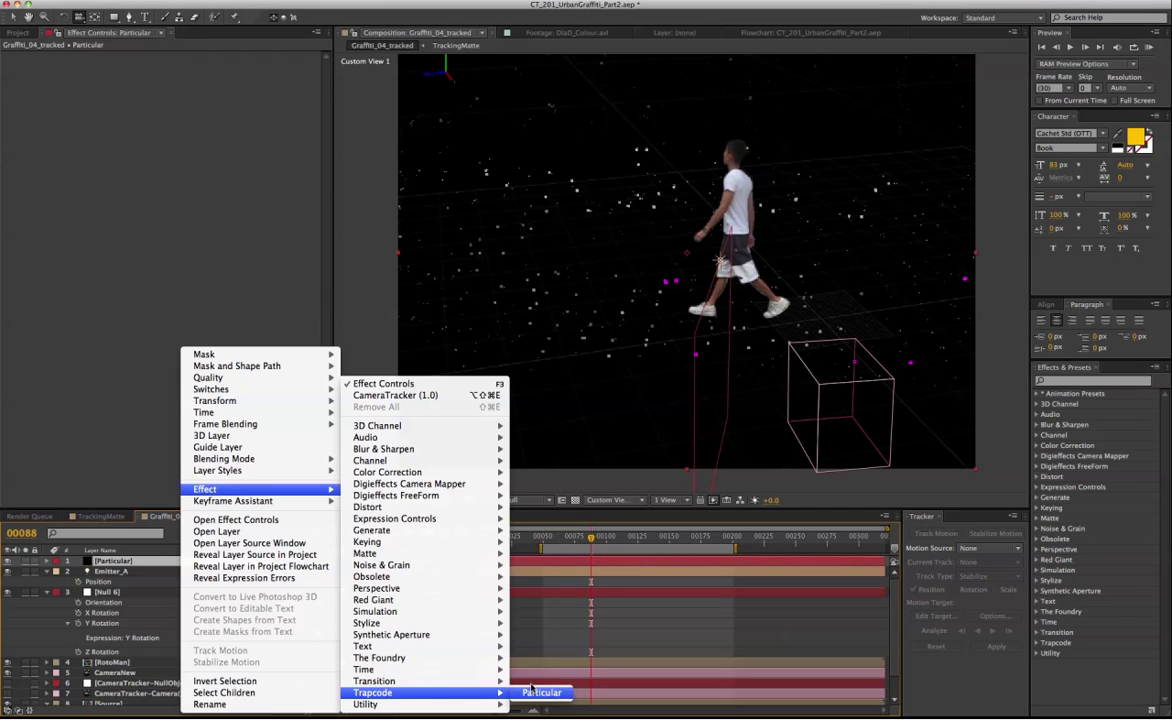
left_click(533, 692)
type("_A")
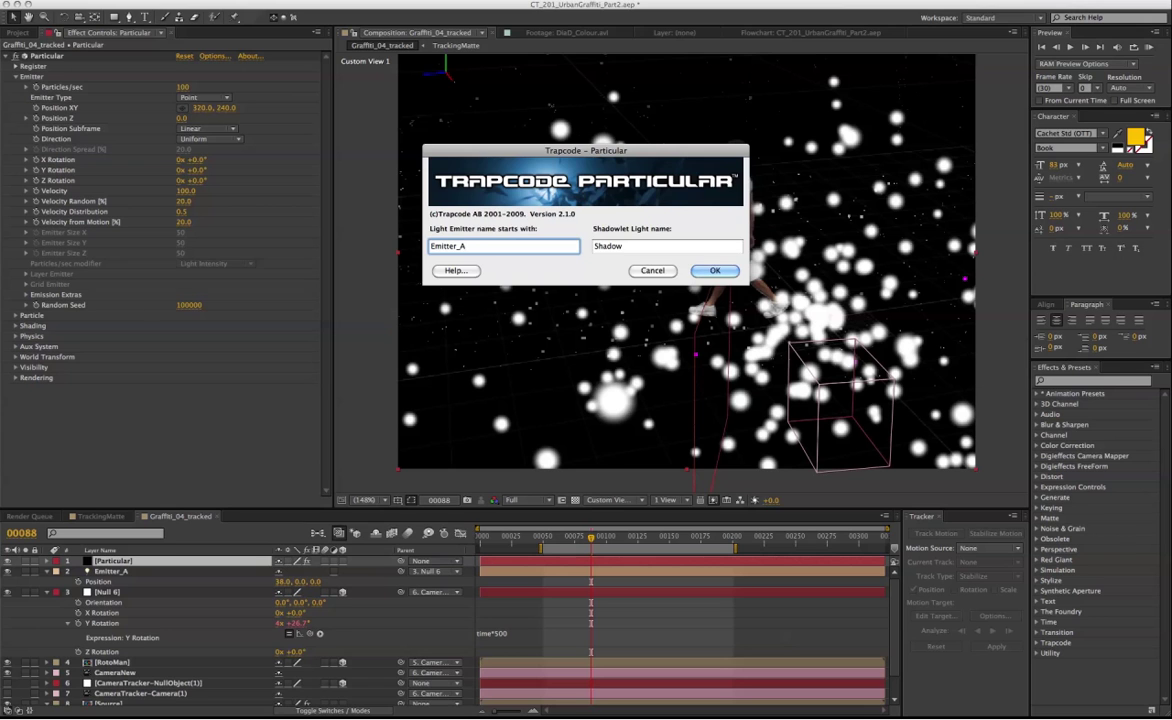
key("Return")
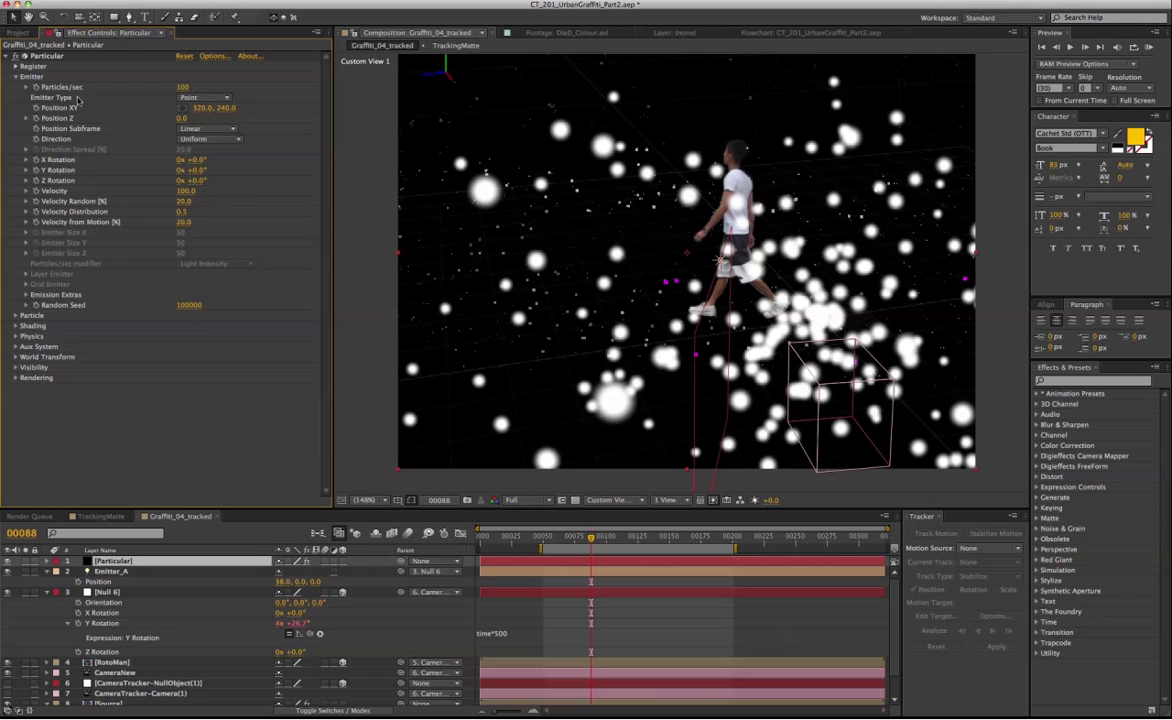
Set Particular's Emitter Type to Light(s) and zero all velocity settings and the X, Y and Z emitter sizes.
left_click(213, 101)
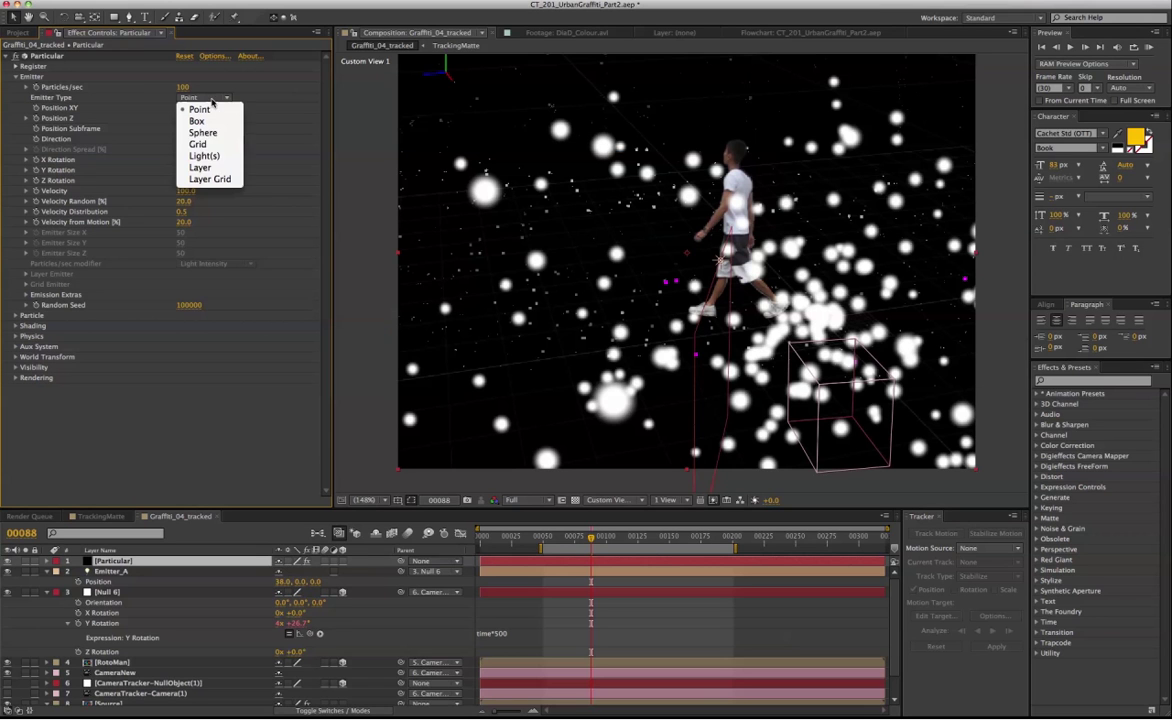
left_click(223, 158)
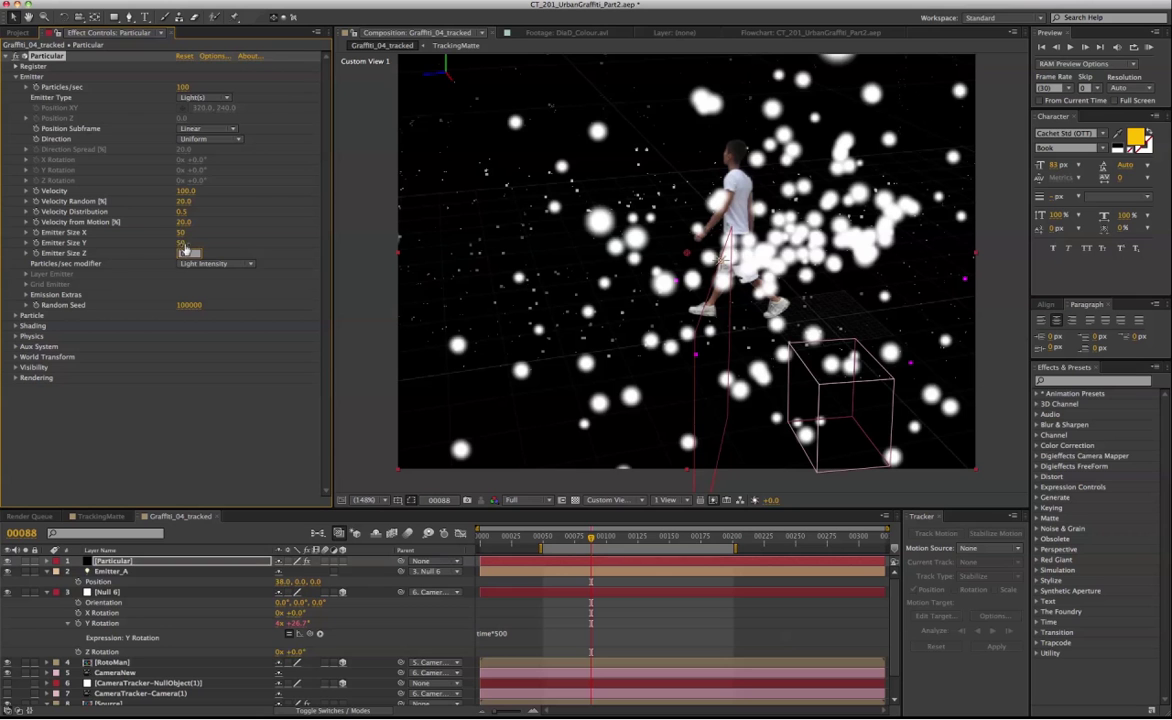
left_click(184, 222)
type("0")
left_click(183, 212)
type("0")
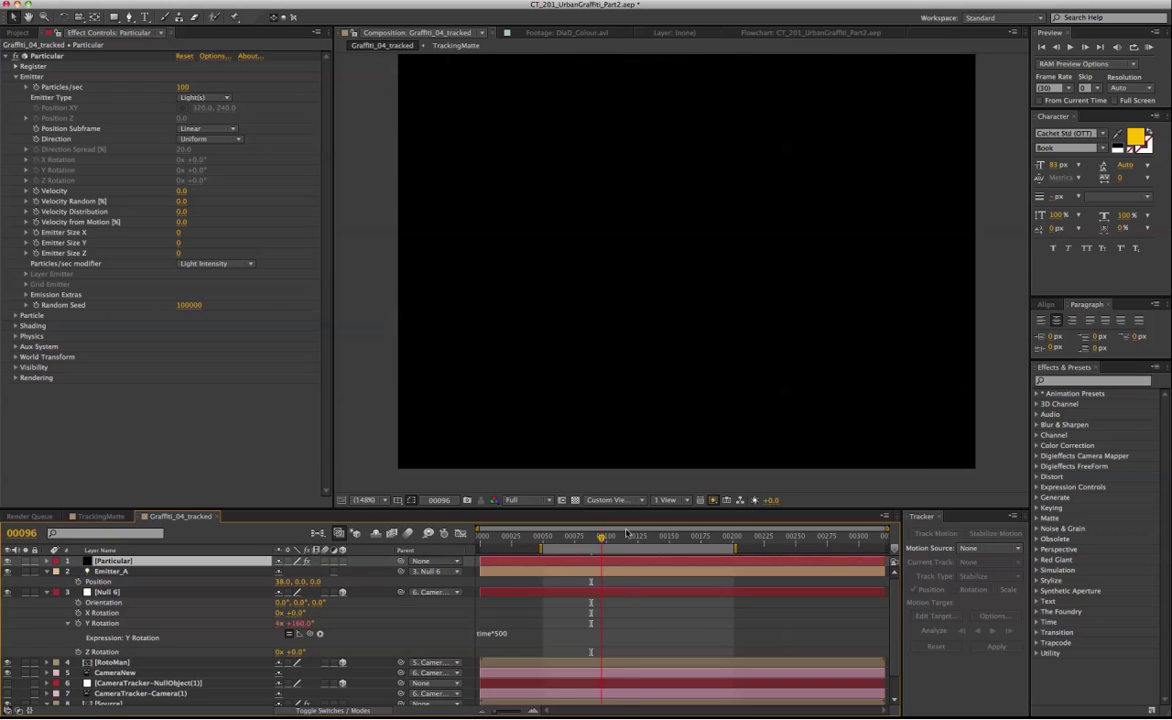
mouse_move(621, 533)
left_mouse_down()
mouse_move(587, 533)
mouse_move(607, 535)
left_mouse_up()
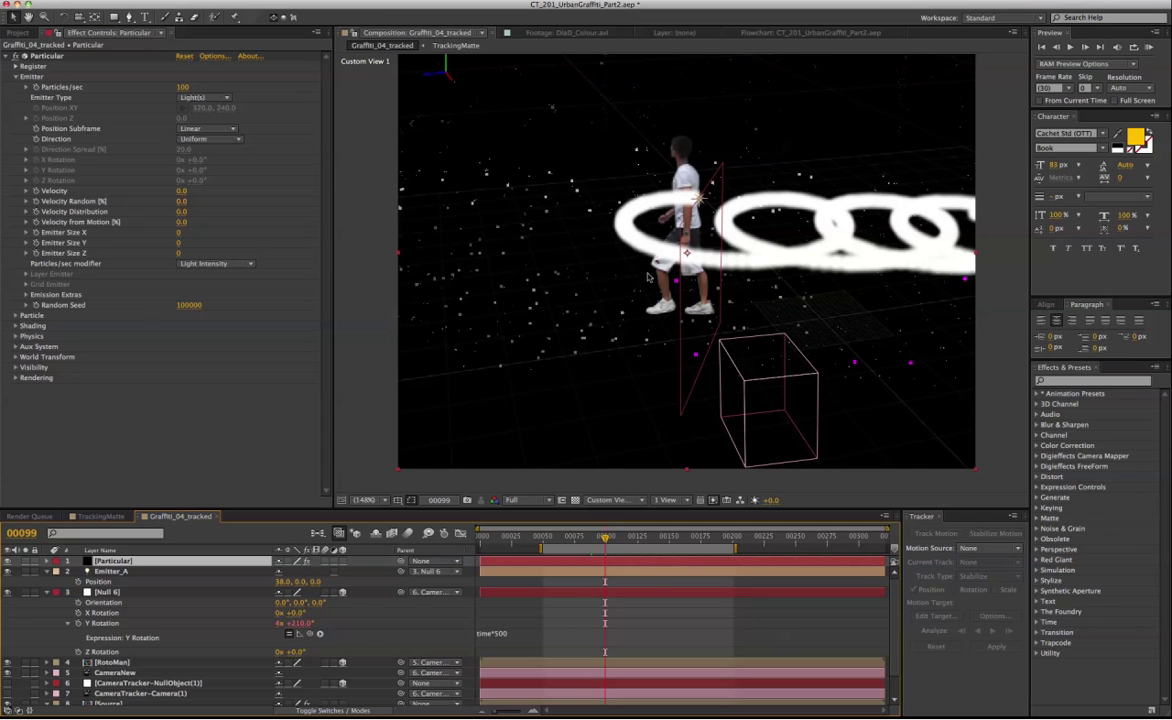
Choose RotoMan as Particular's Obscuration Layer and check the trail around the man from another angle.
left_click(34, 345)
left_click(16, 368)
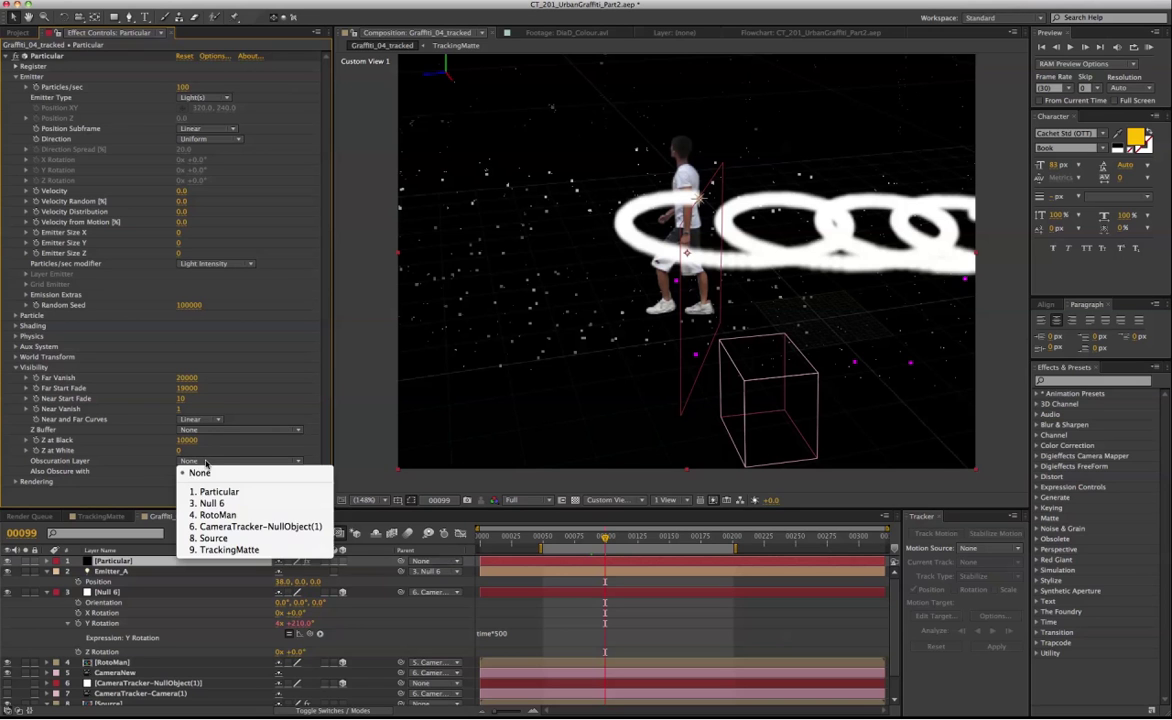
left_click(190, 461)
left_click(230, 516)
left_click(593, 538)
left_click_drag(594, 541, 609, 541)
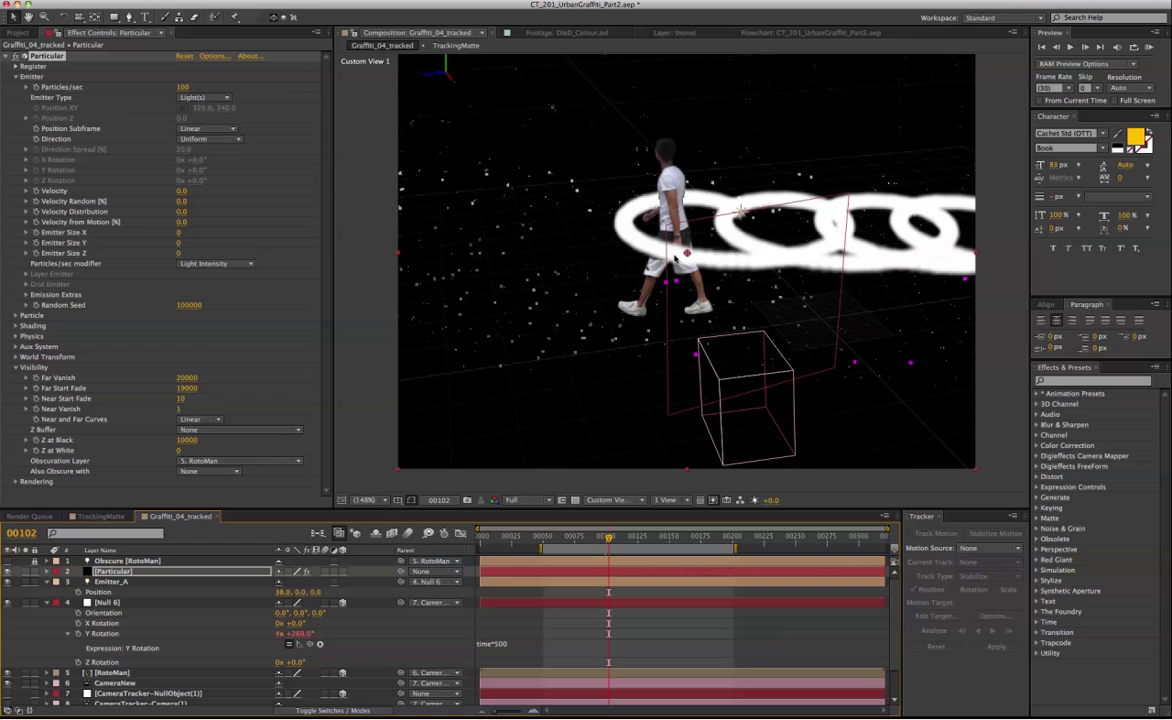
key("c")
left_click_drag(657, 270, 604, 262)
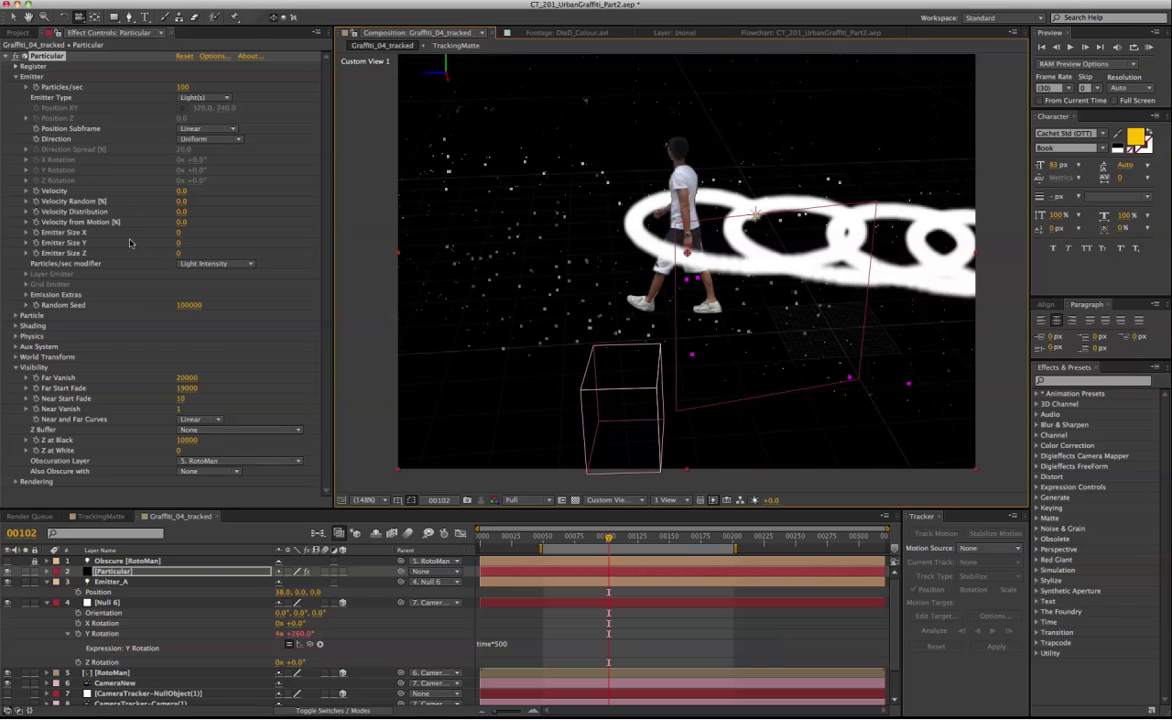
Set the Particle Type to Streaklet, adjust Particles/sec and set Position Subframe to 10x Smooth.
left_click(44, 315)
scroll(230, 345, "down", 1)
left_click(229, 325)
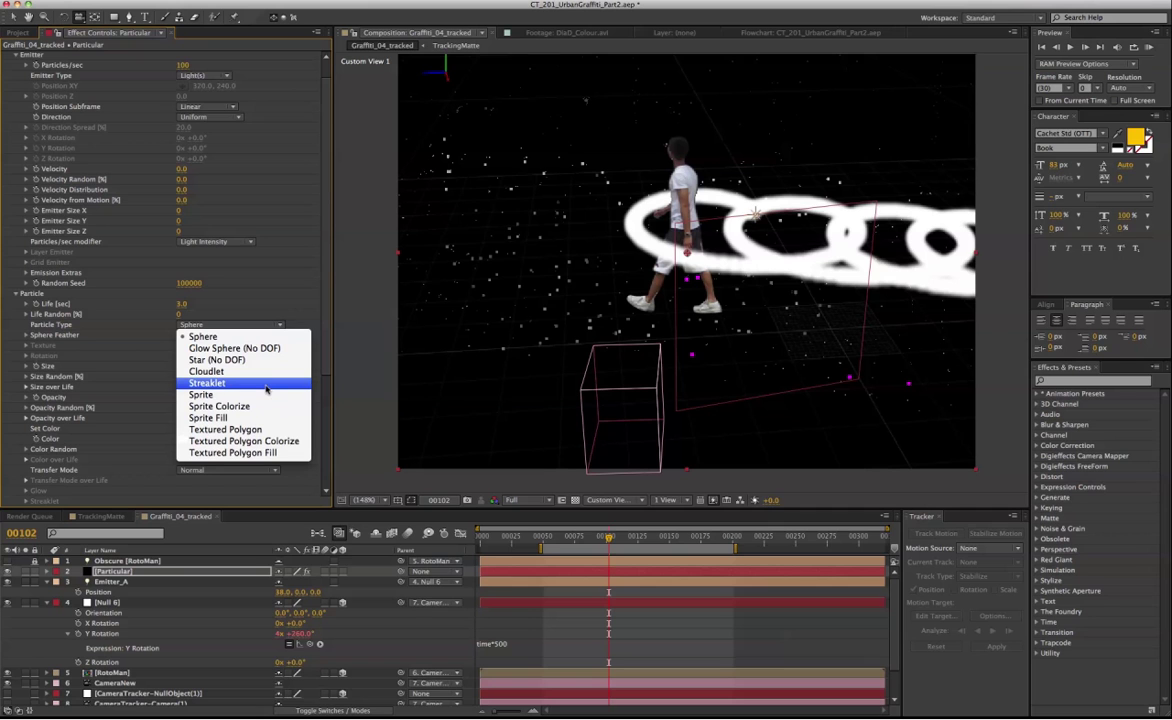
left_click(266, 386)
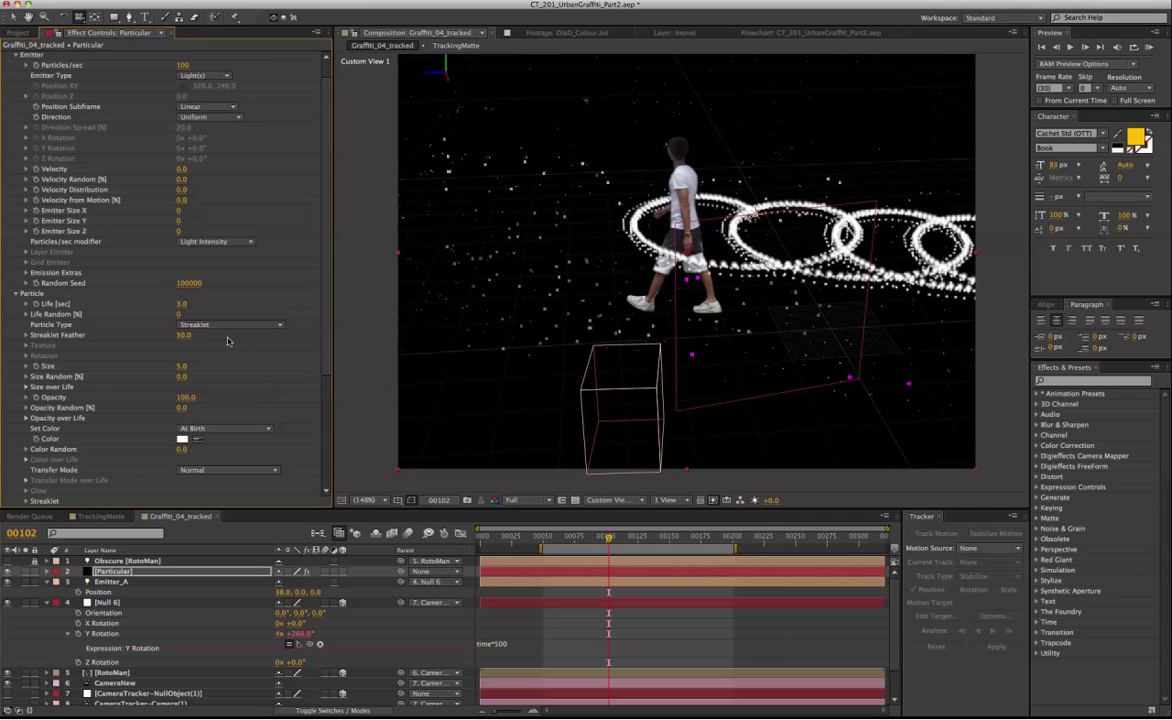
scroll(185, 310, "up", 1)
left_click(187, 87)
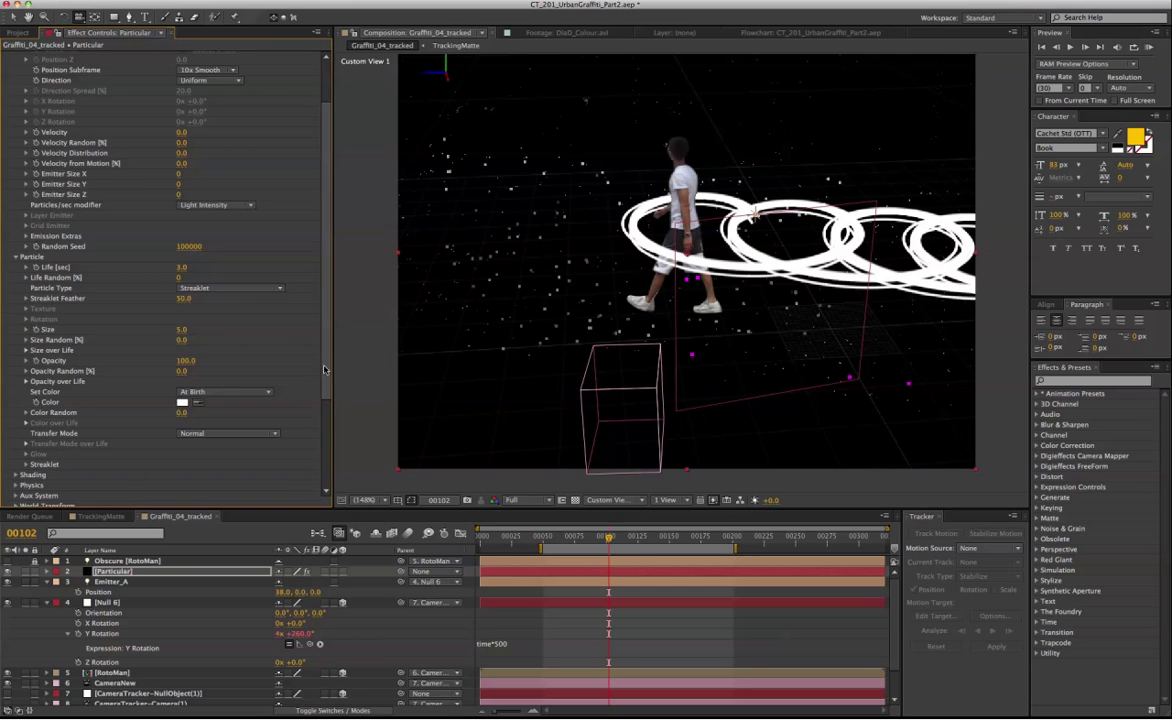
Keep Size over Life constant, give Opacity over Life a descending ramp and set the particle Life to 0.8 seconds.
scroll(248, 400, "down", 3)
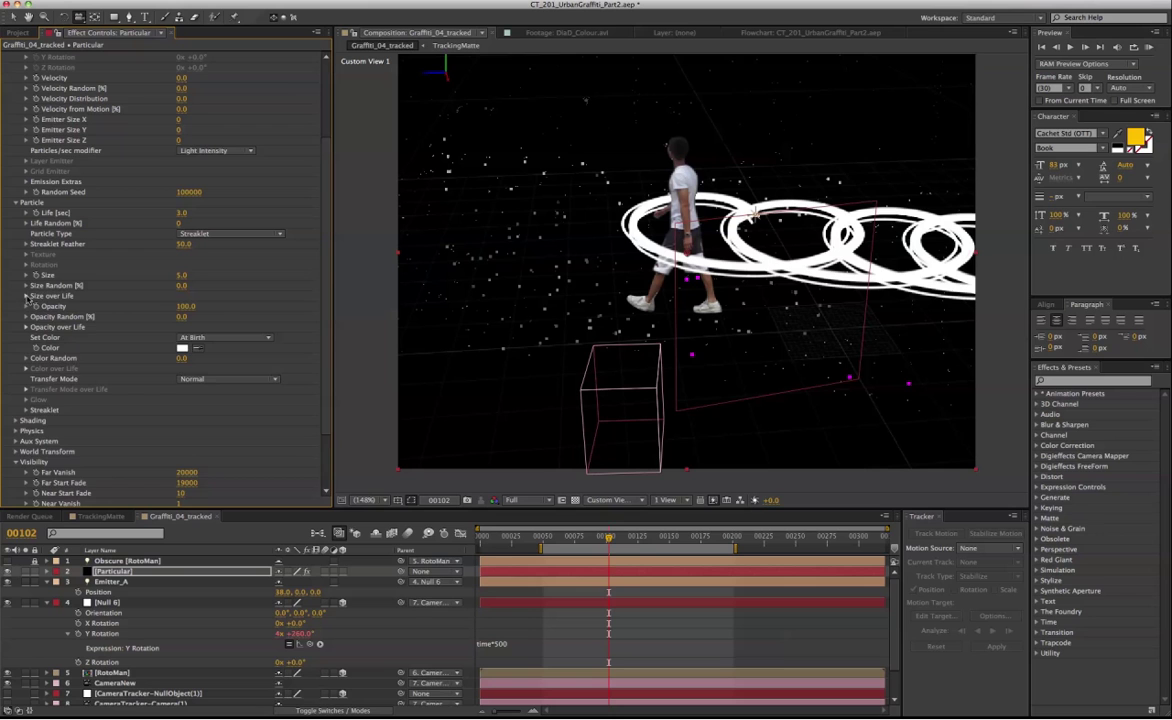
left_click(26, 297)
left_click(205, 328)
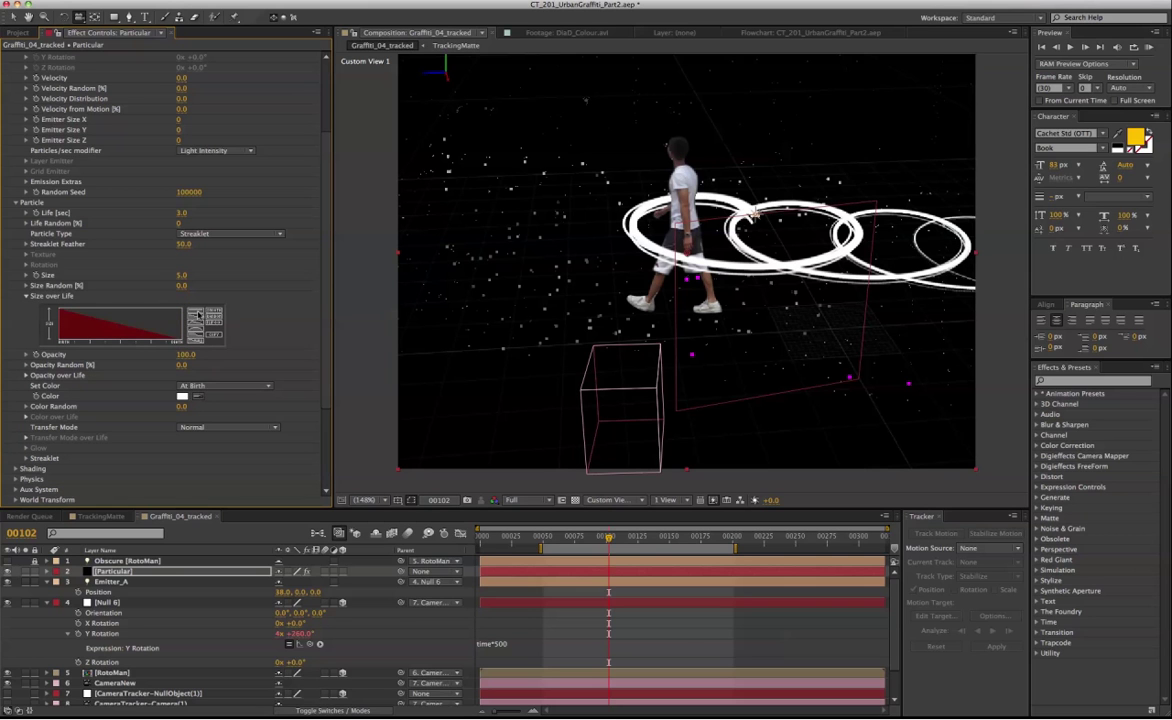
left_click(196, 315)
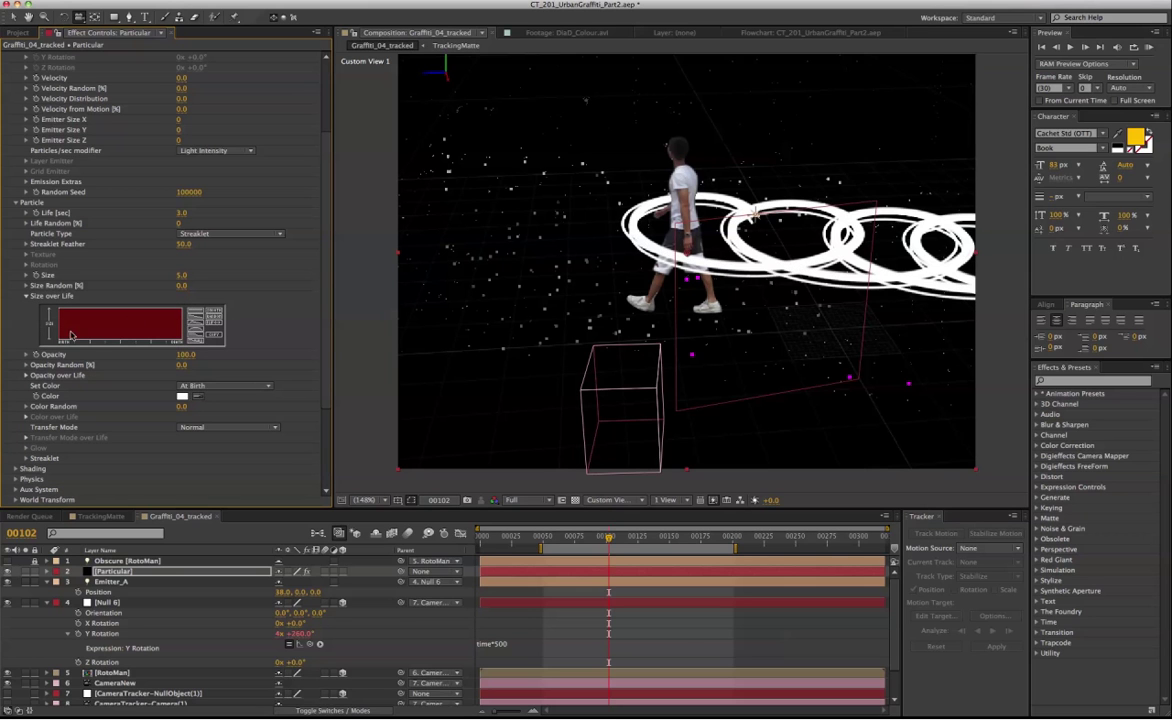
left_click(24, 377)
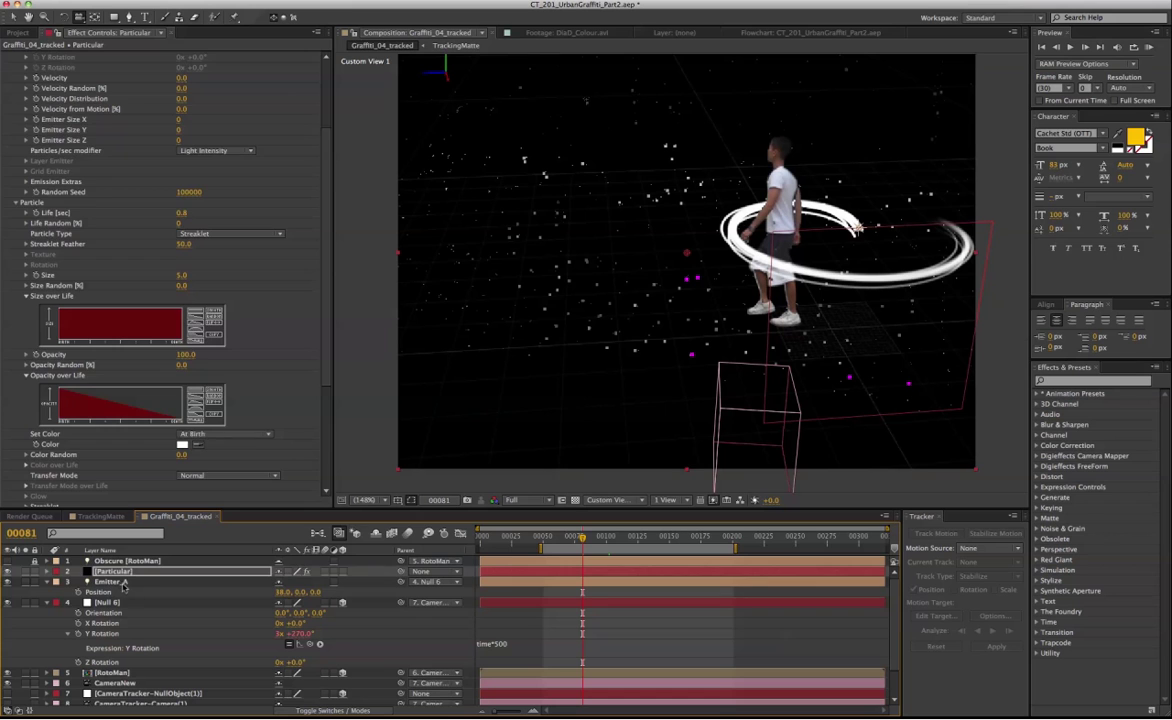
Keyframe Null 6's Anchor Point at frame 50 and set its Y value to 60 at frame 75.
left_click(112, 581)
left_click(108, 602)
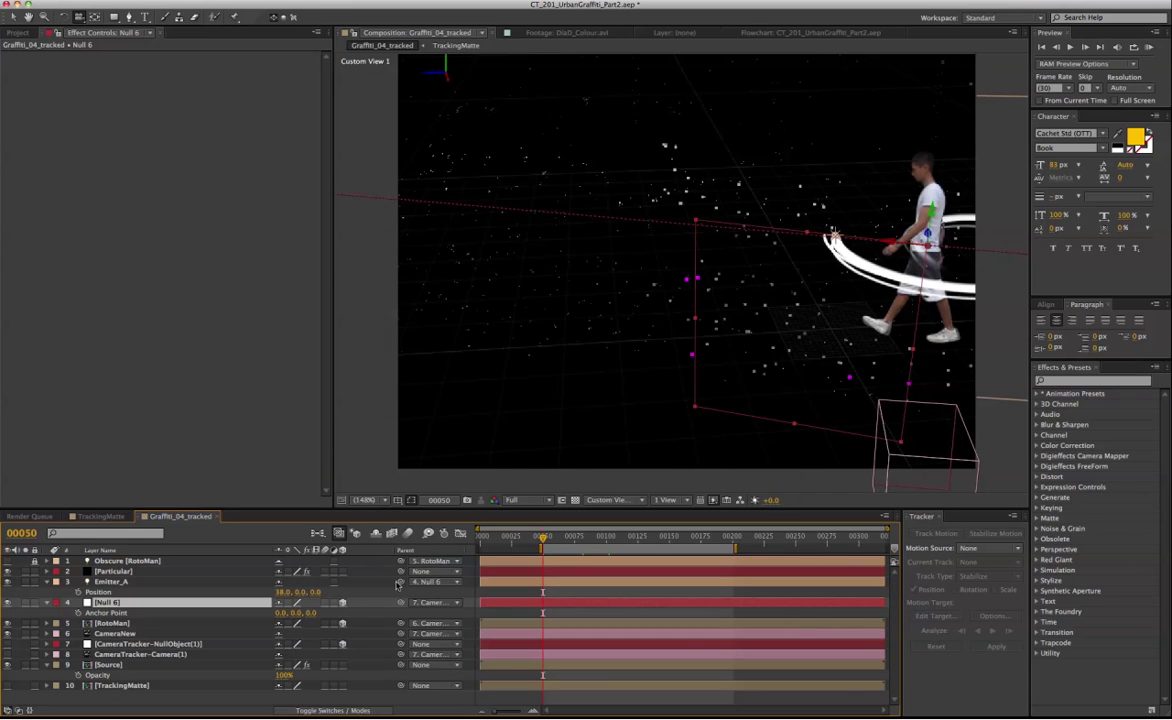
key("alt+shift+a")
left_click(574, 538)
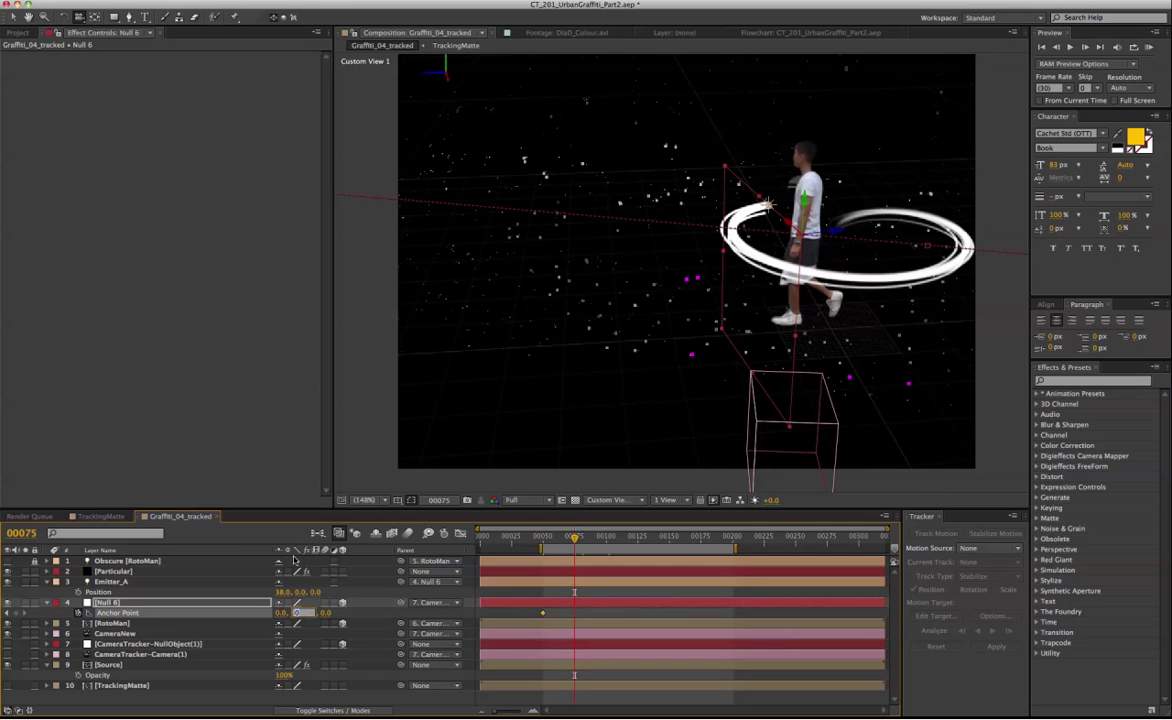
left_click(296, 613)
type("60")
key("Return")
left_click(557, 537)
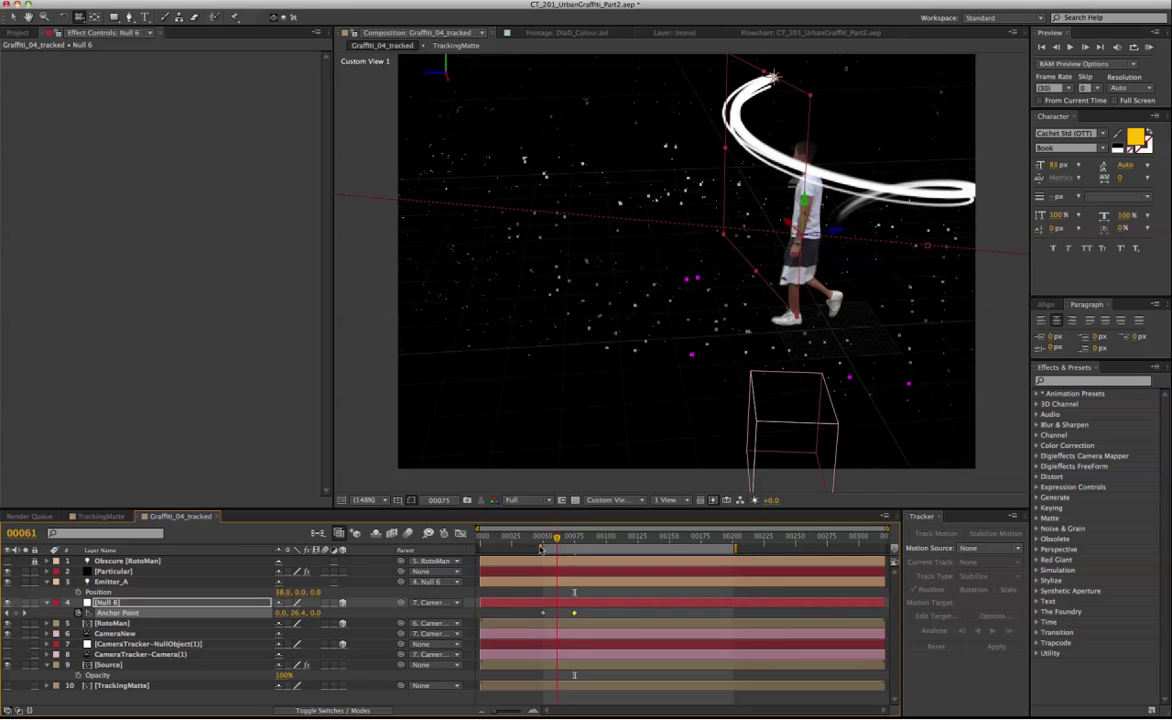
left_click(541, 540)
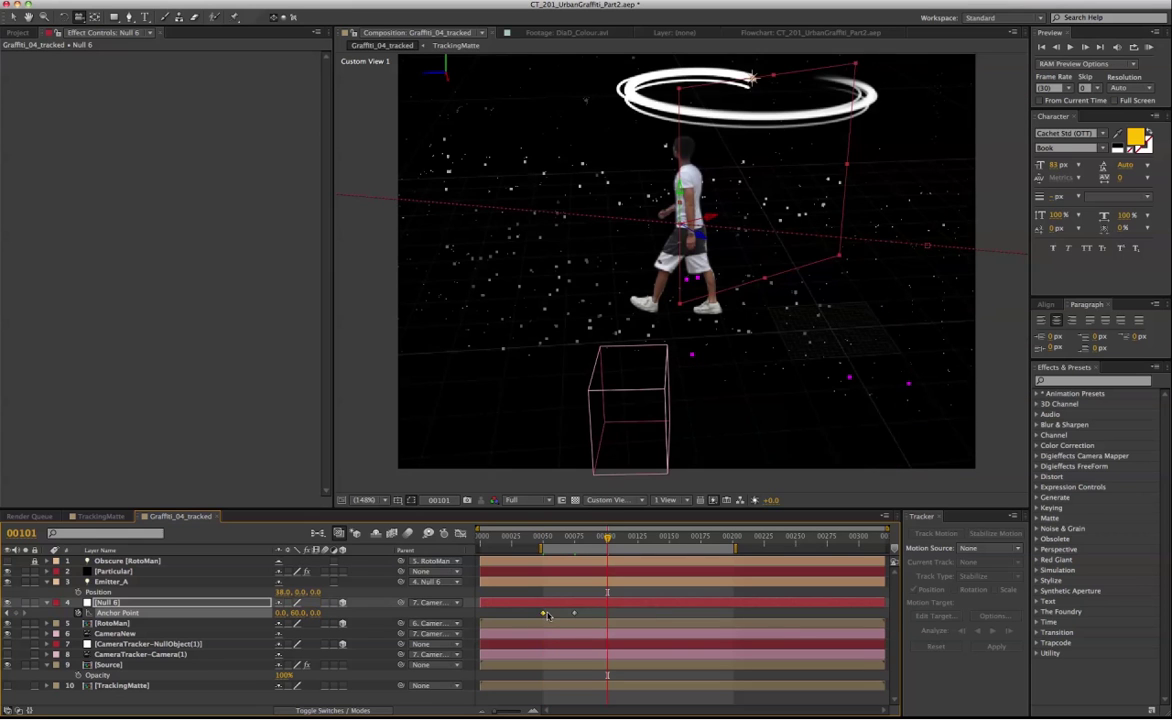
Copy Null 6's frame 50 Anchor Point keyframe to about frame 100 and add a loopOut expression of type "cycle".
left_click(543, 613)
key("ctrl+v")
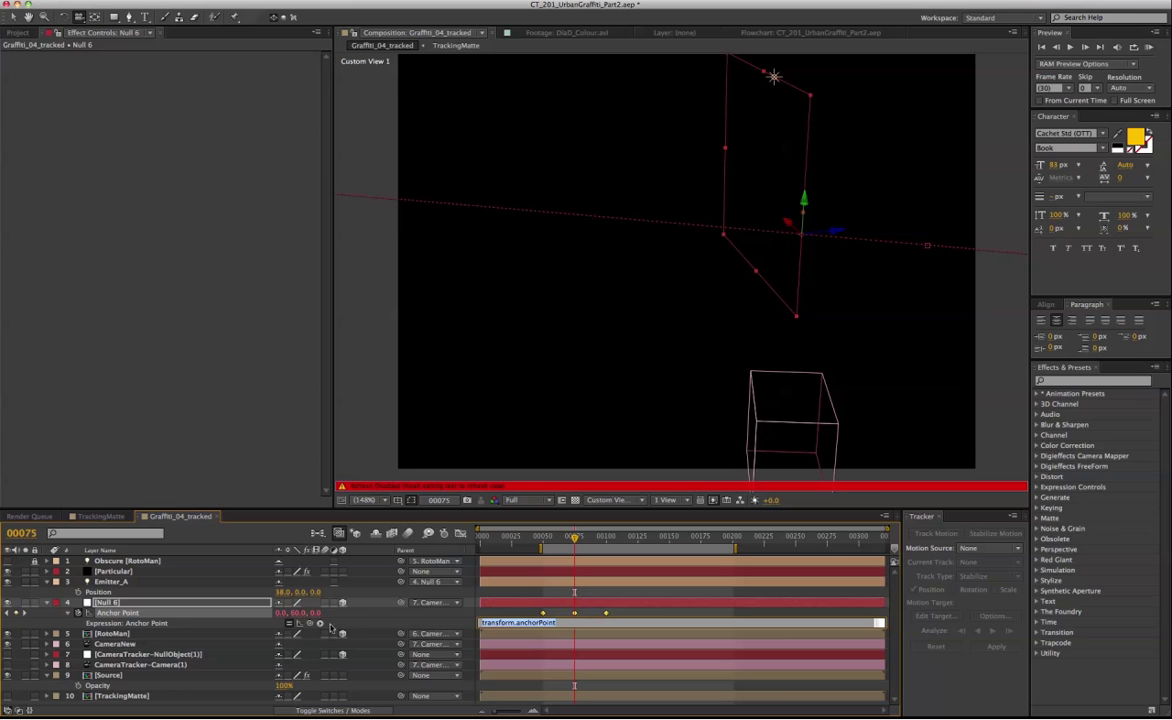
left_click(321, 624)
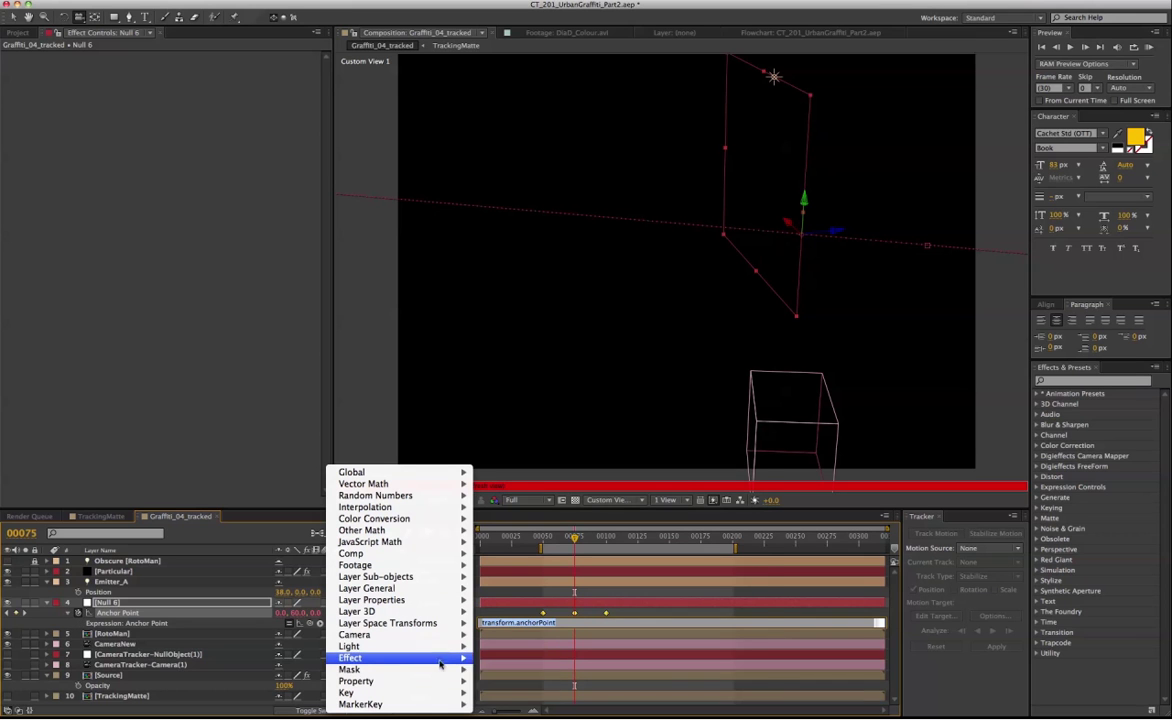
mouse_move(445, 681)
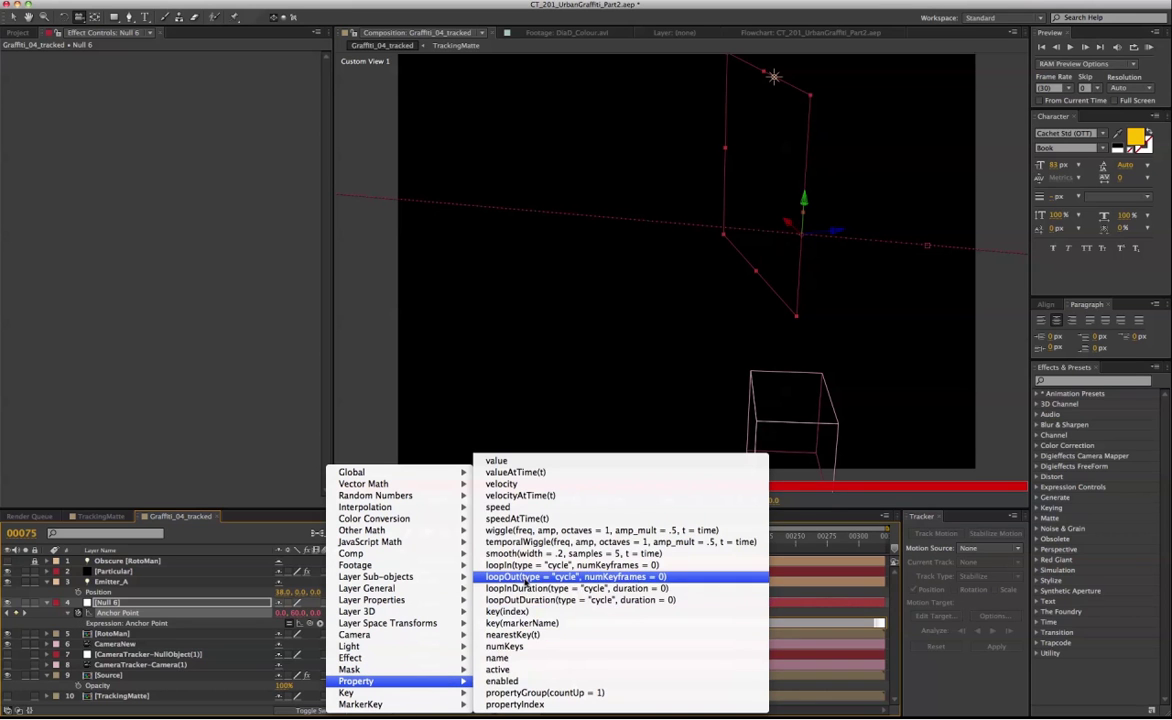
left_click(535, 578)
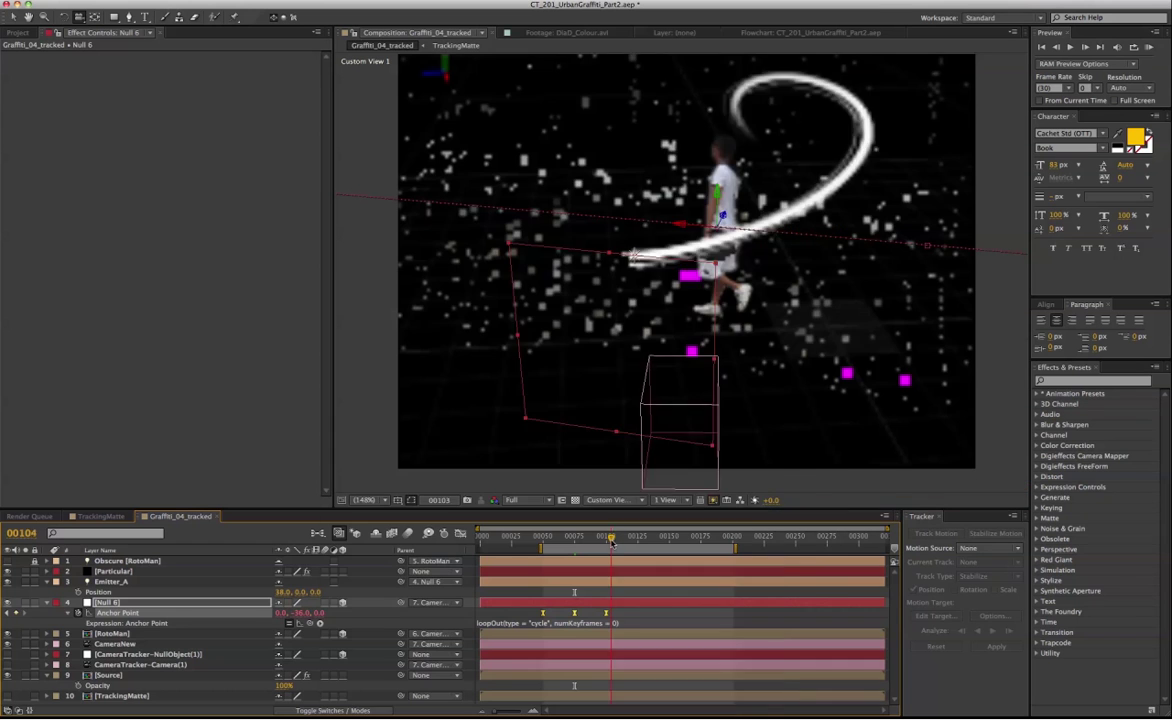
left_click_drag(614, 538, 657, 538)
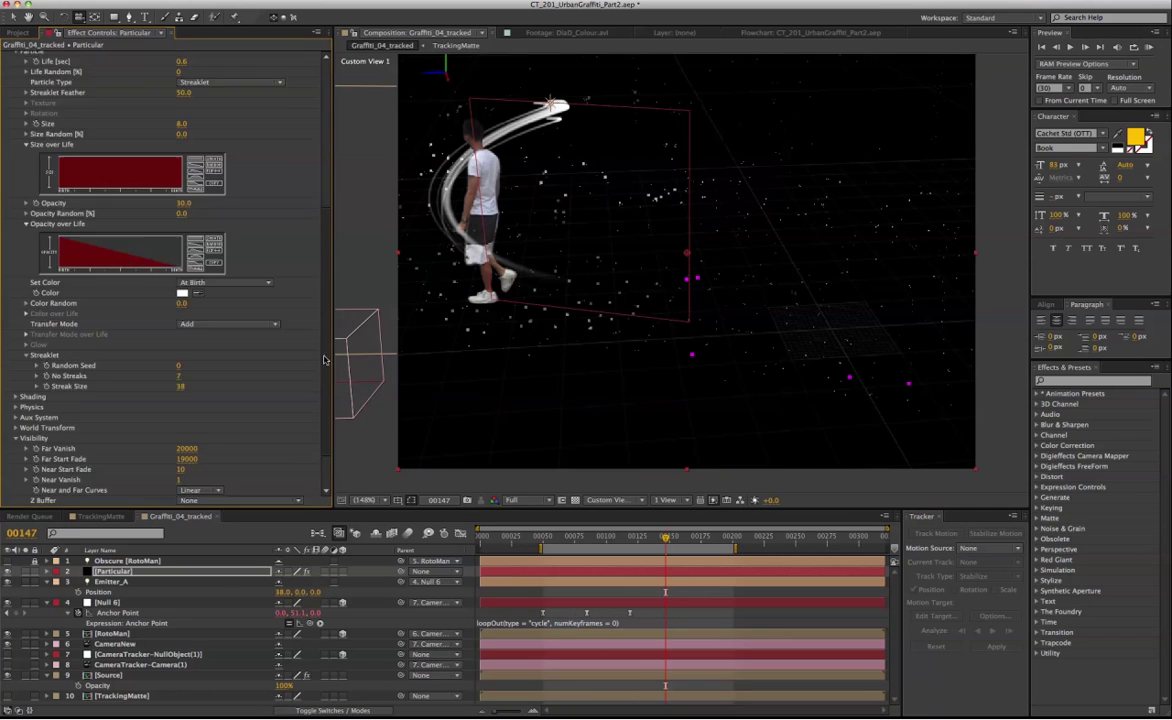
scroll(296, 360, "down", 3)
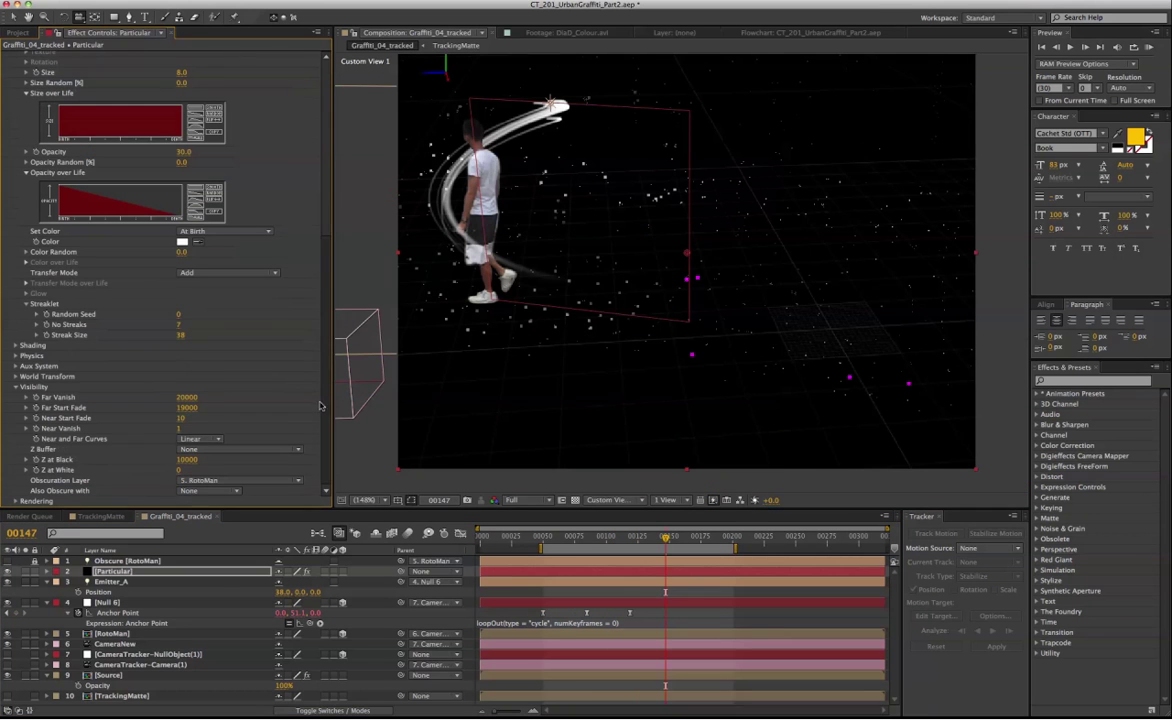
Set the Particular streak's colour to turquoise and add a Glow effect to the layer.
left_click(185, 244)
left_click(295, 341)
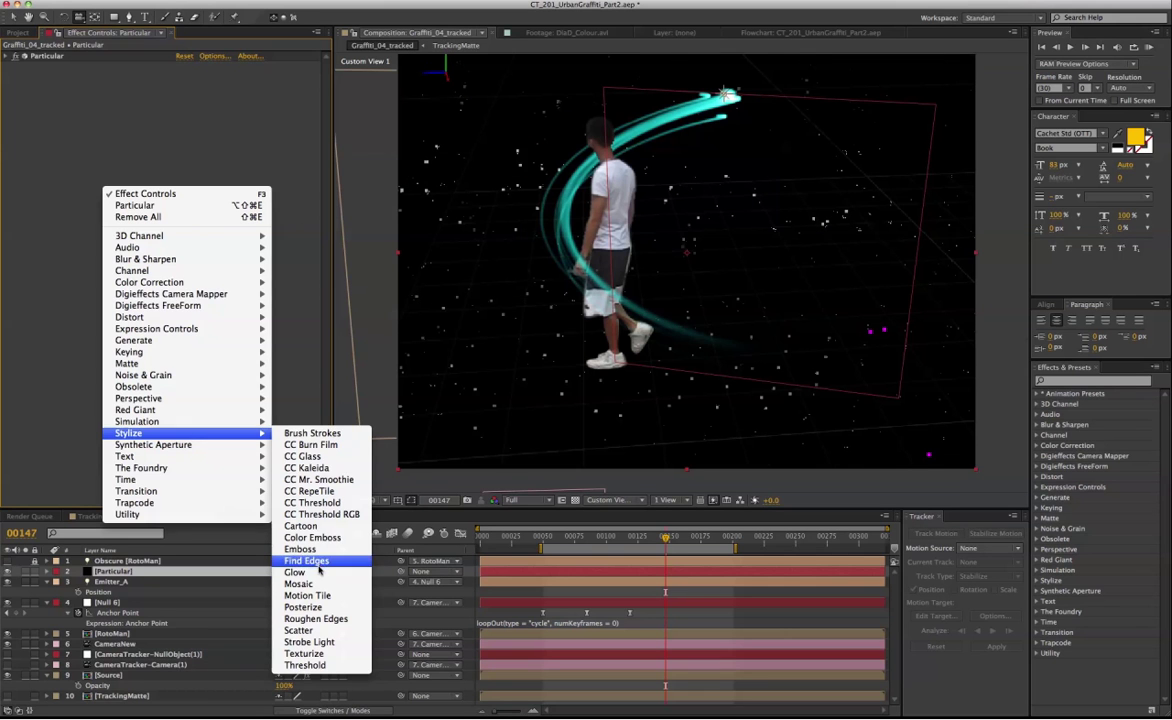
left_click(314, 572)
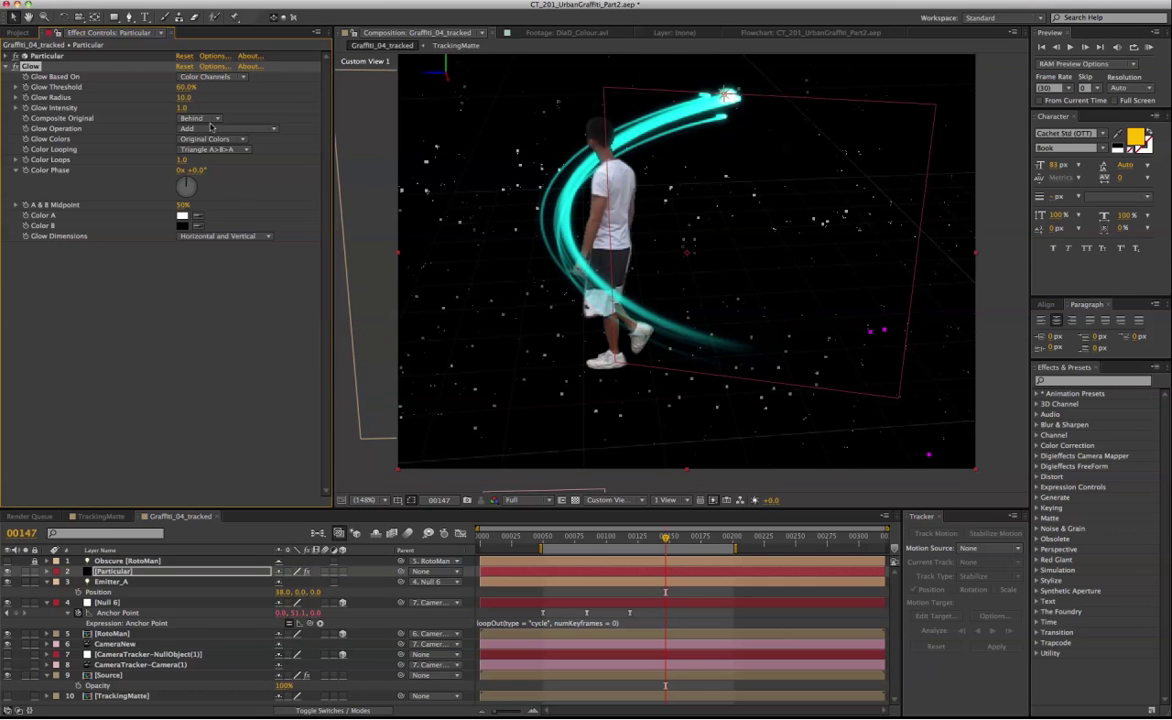
Reset the Particular effect on Particular_B and set its Emitter Type to Light(s).
right_click(230, 597)
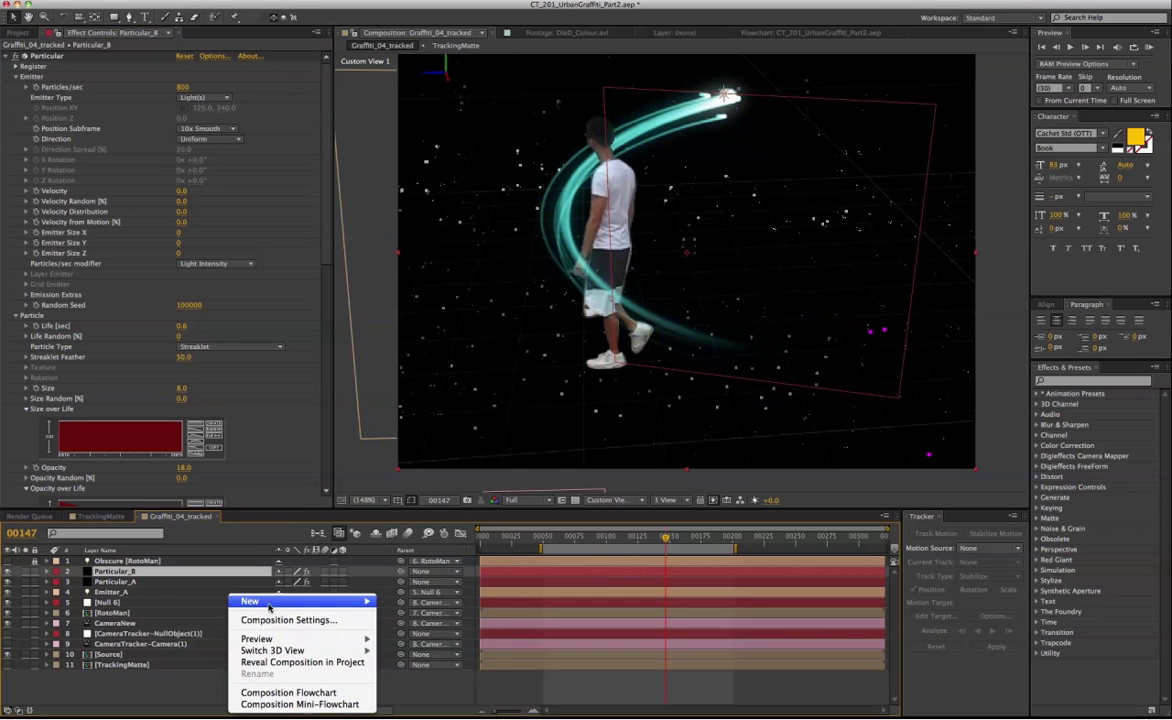
key("Escape")
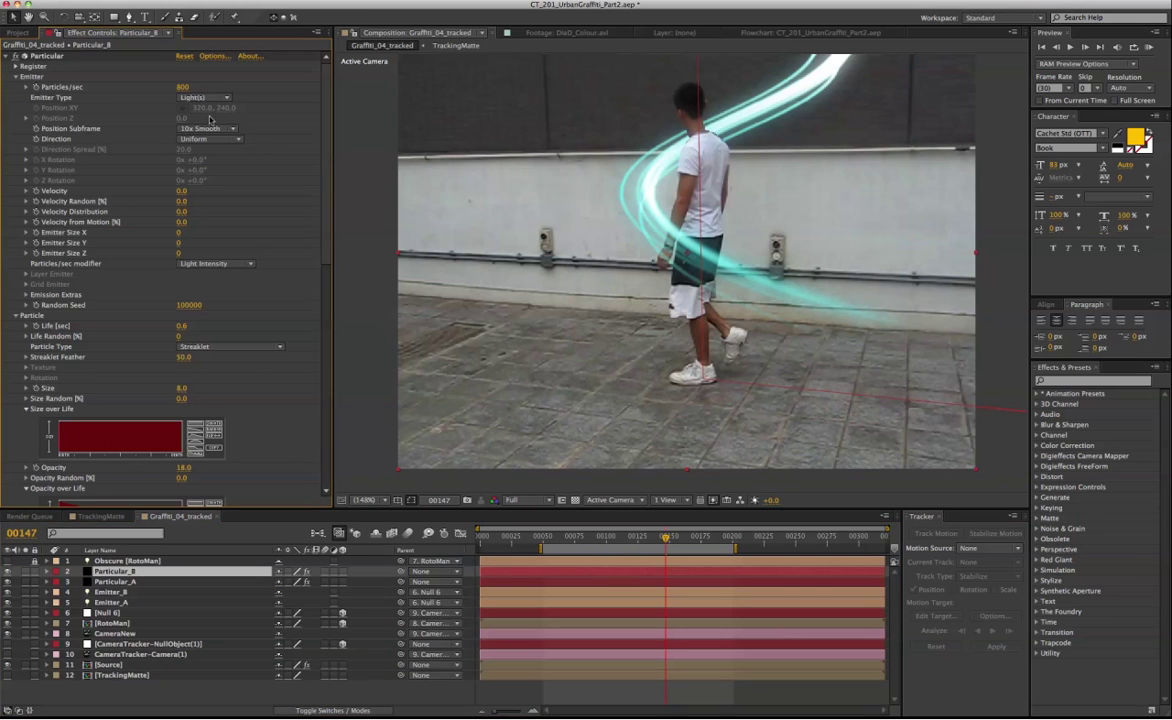
left_click(184, 56)
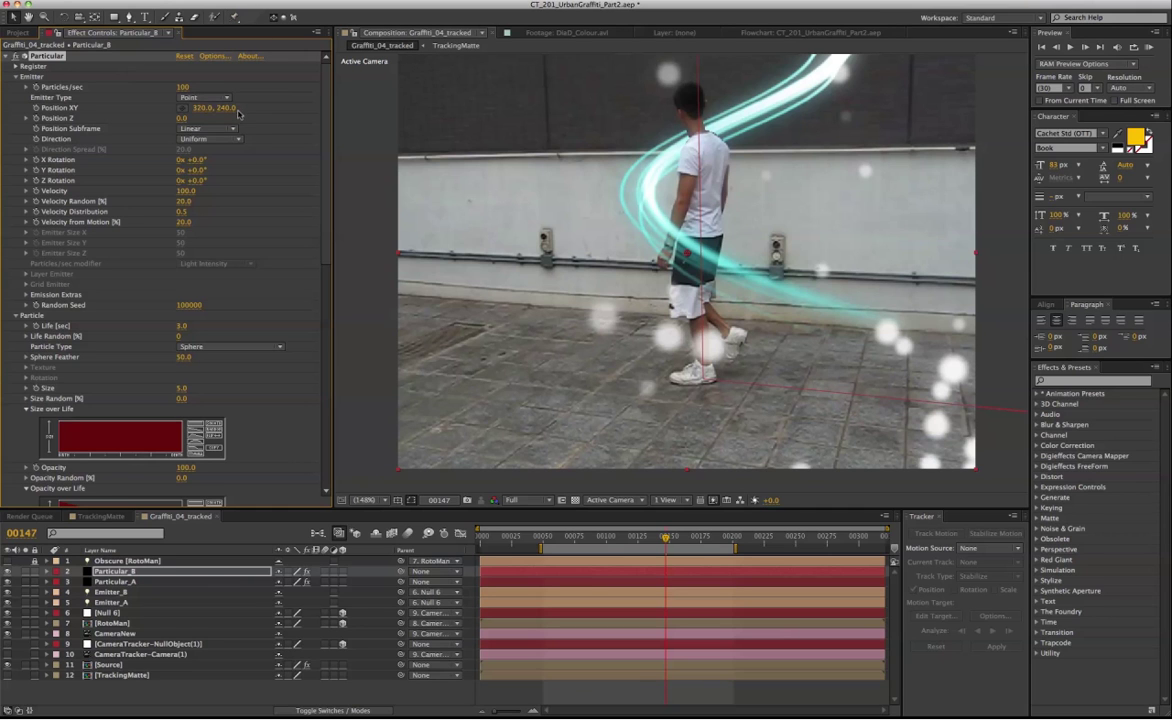
left_click(215, 99)
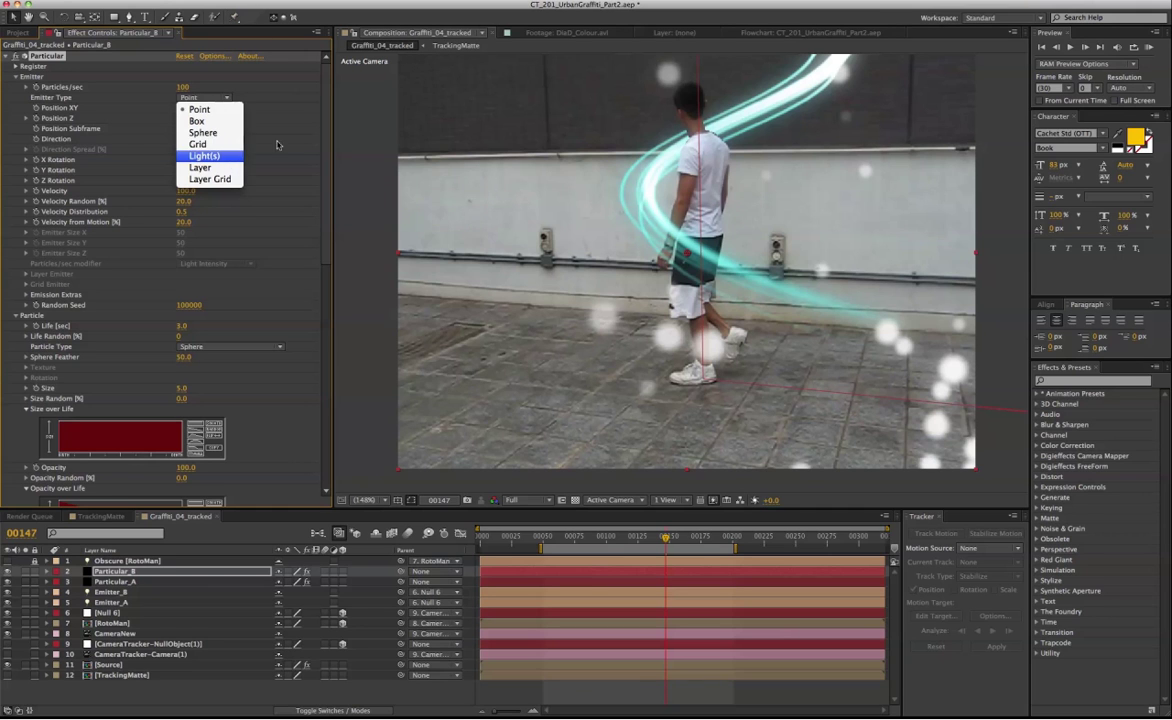
left_click(226, 157)
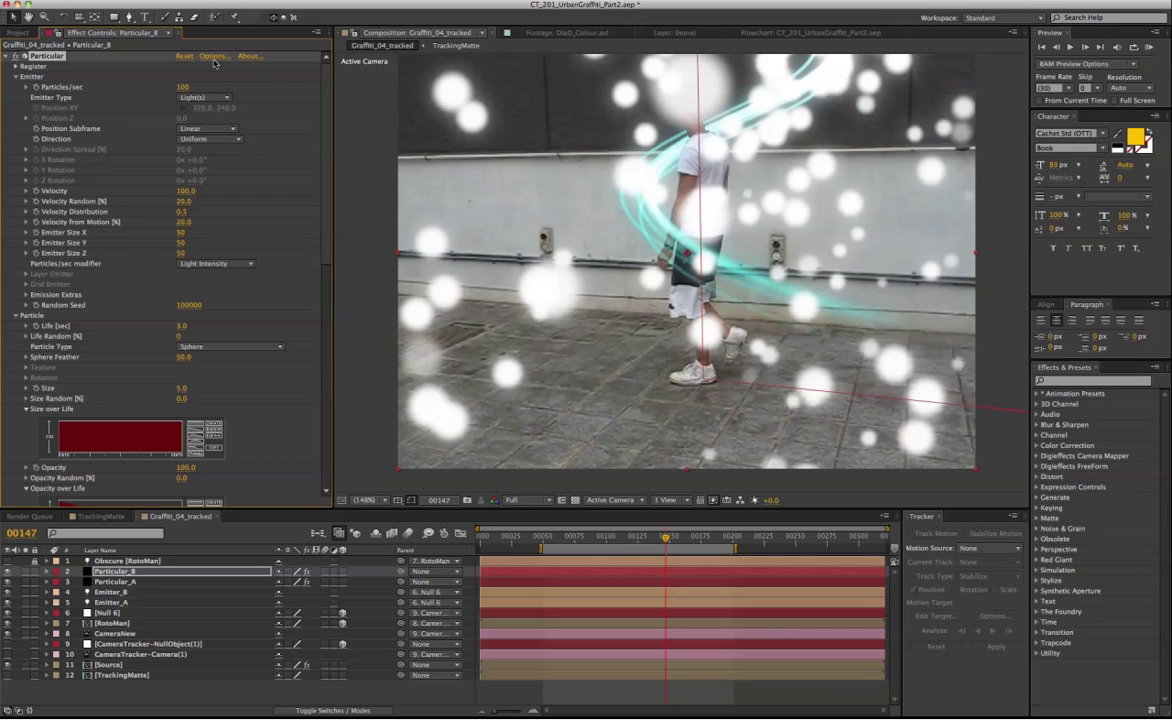
Confirm the light emitter options of Particular_B and view the composition from Custom View 1.
left_click(199, 56)
left_click(715, 271)
left_click(678, 501)
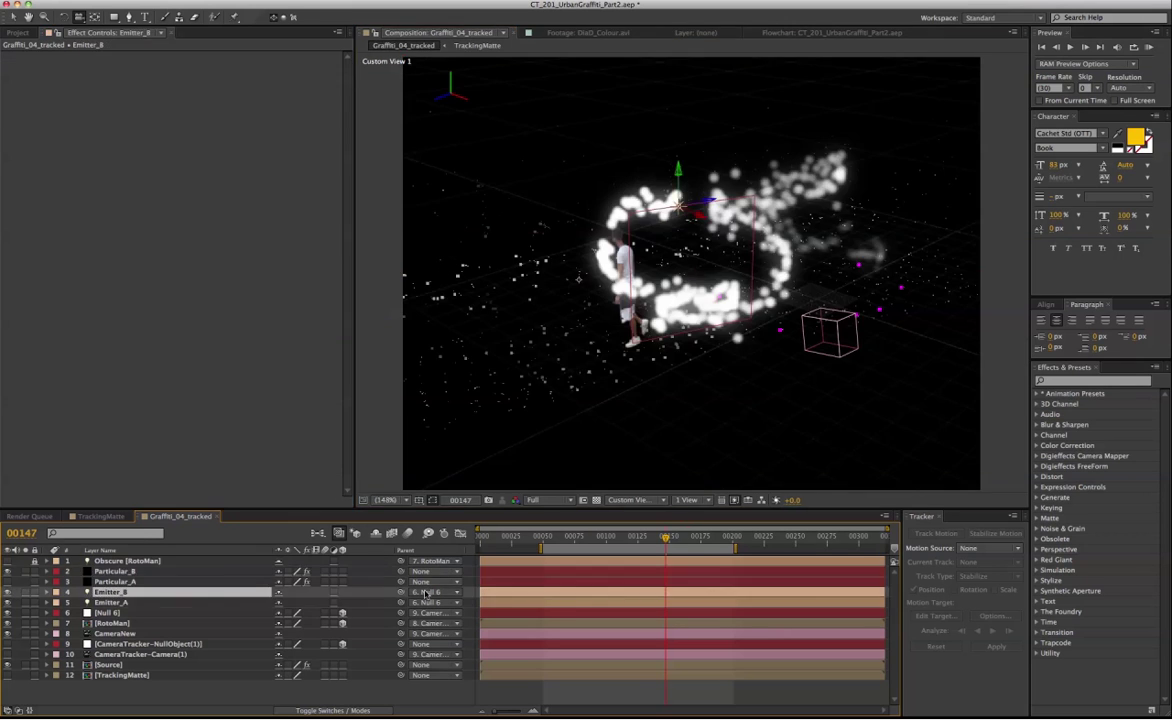
Set Emitter_B's parent to None and move the light away from the walking man in 3D space.
left_click(195, 569)
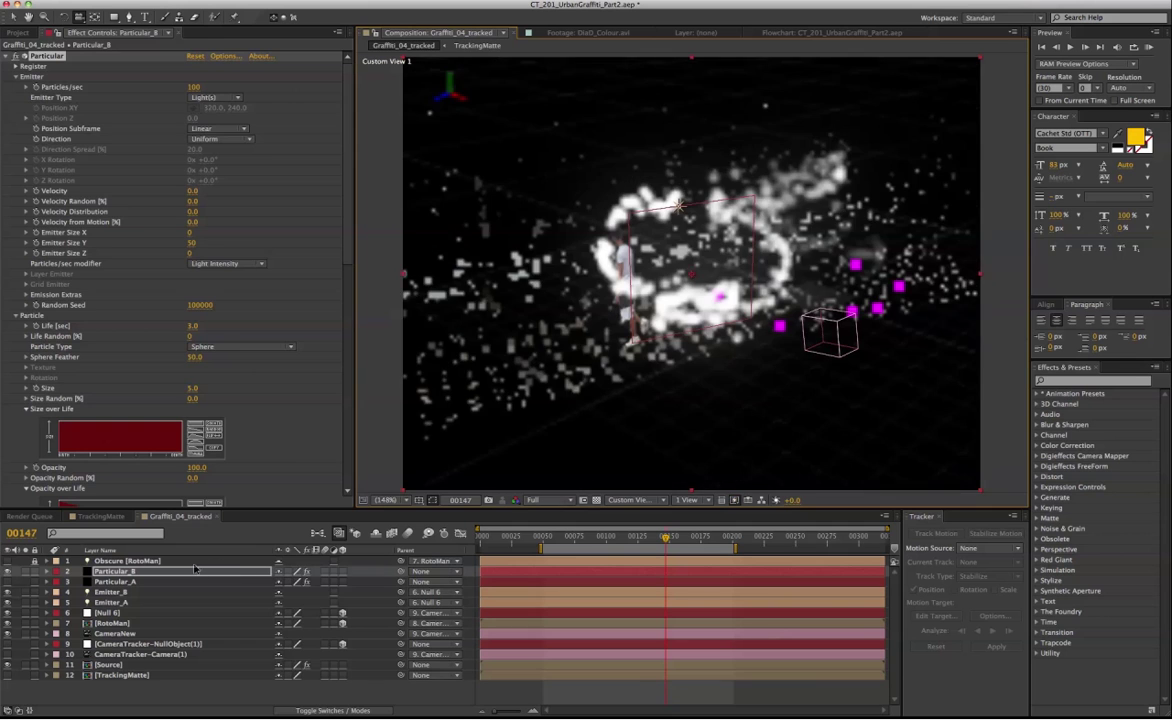
left_click(110, 592)
left_click(430, 592)
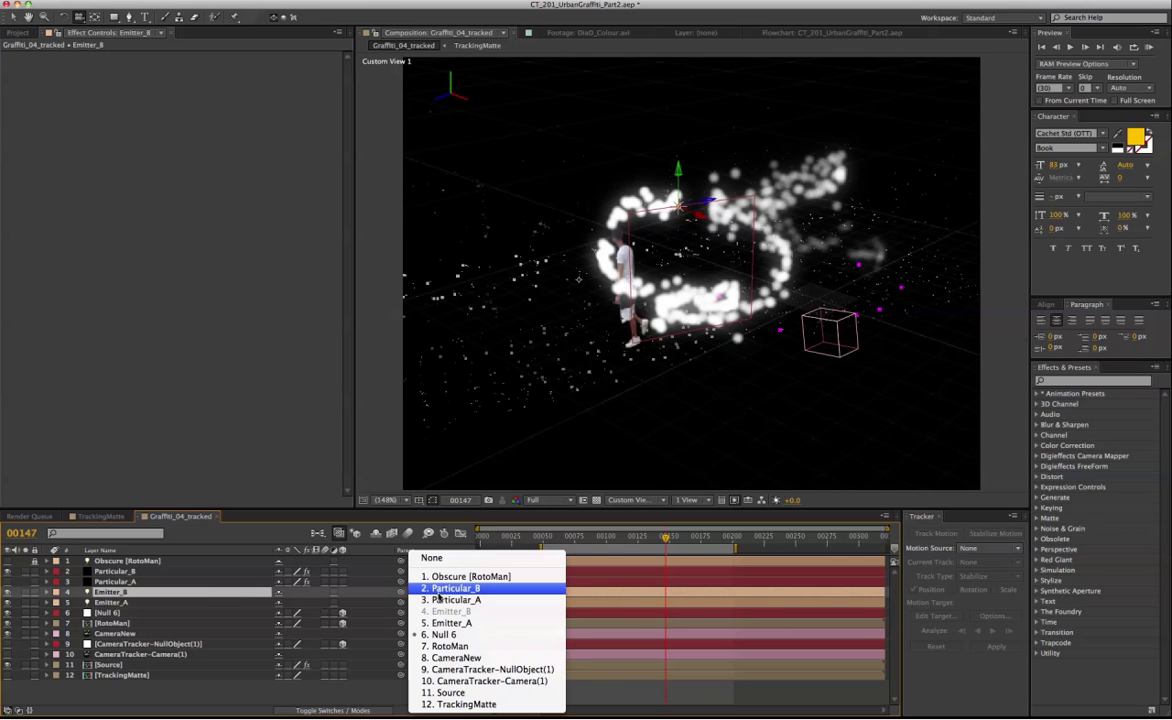
left_click(425, 482)
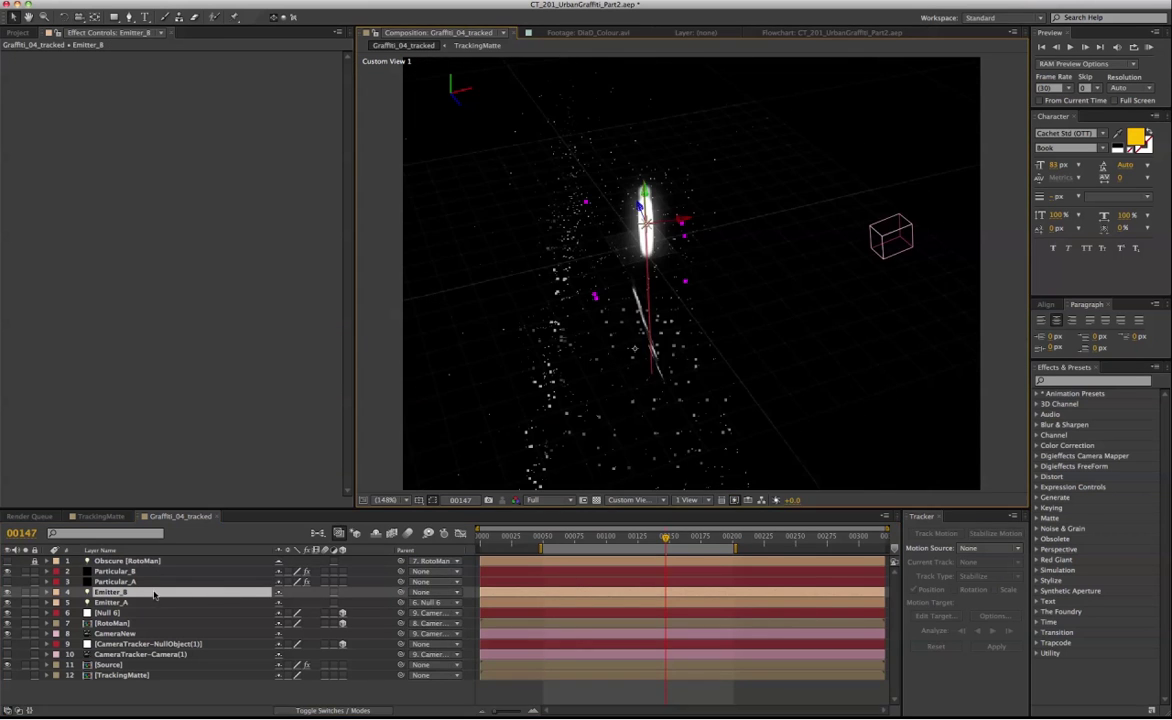
left_click(155, 593)
left_click_drag(690, 228, 635, 242)
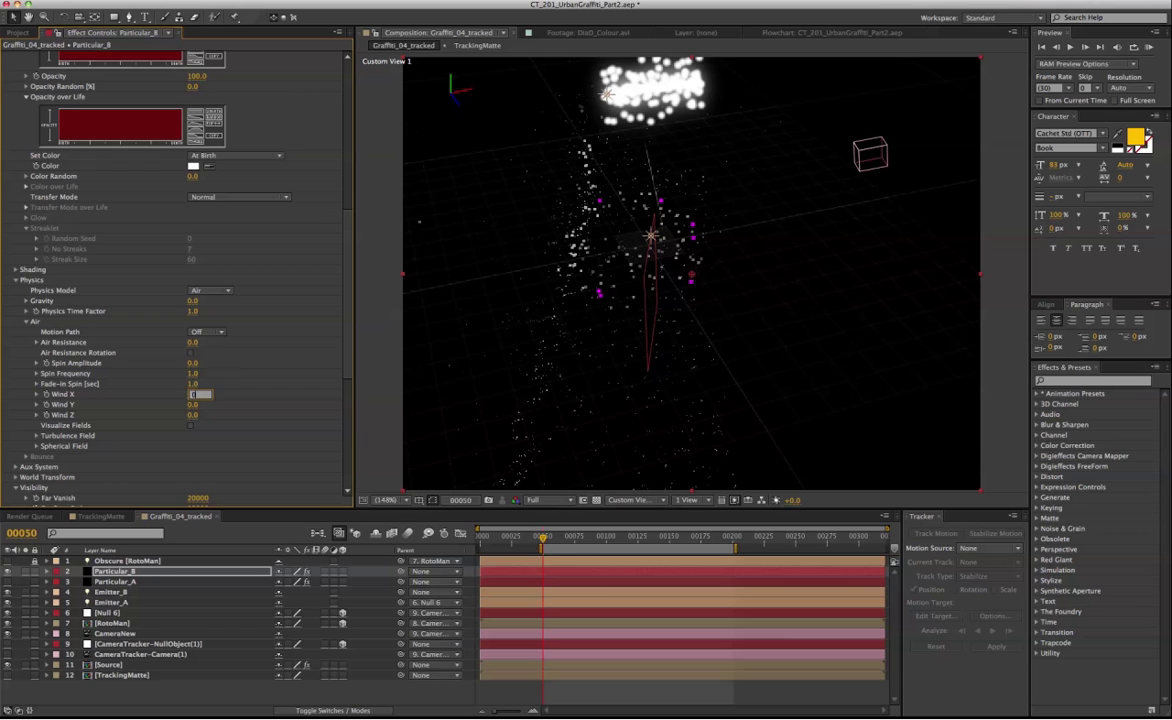
Set Particular_B's Wind X to -37 and Wind Z to -97, and its Particles/sec to 8.
key("Return")
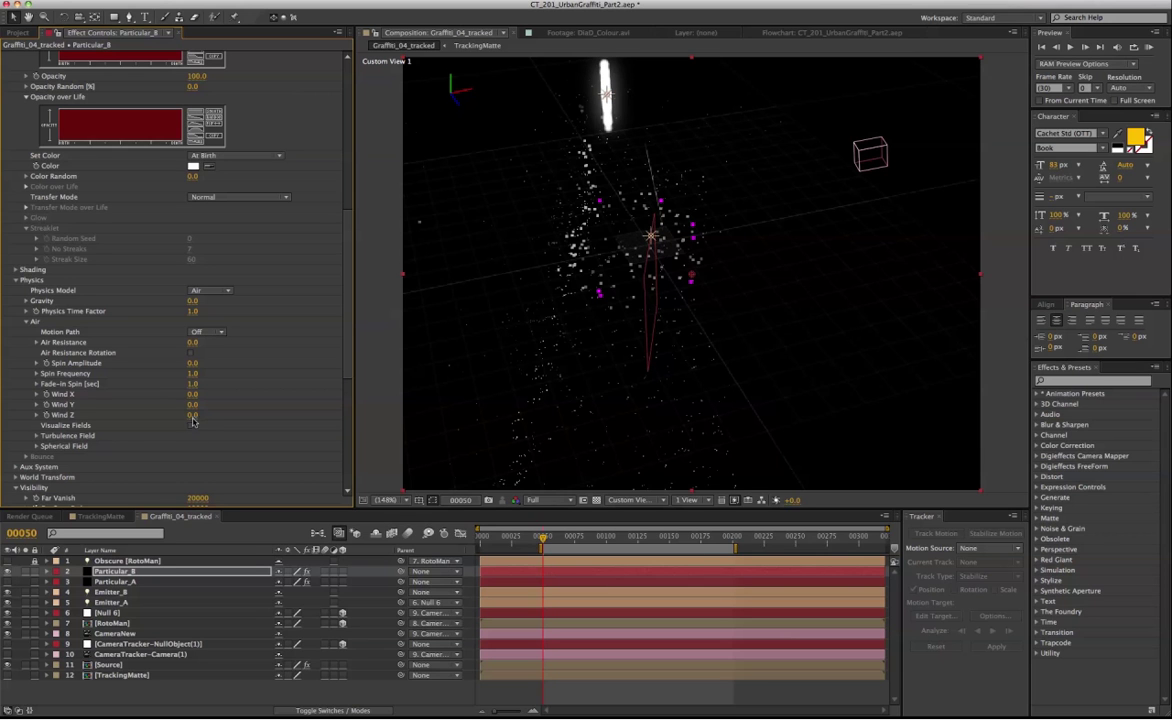
mouse_move(209, 414)
left_mouse_down()
mouse_move(67, 425)
mouse_move(141, 425)
mouse_move(202, 397)
mouse_move(152, 398)
mouse_move(174, 399)
left_mouse_up()
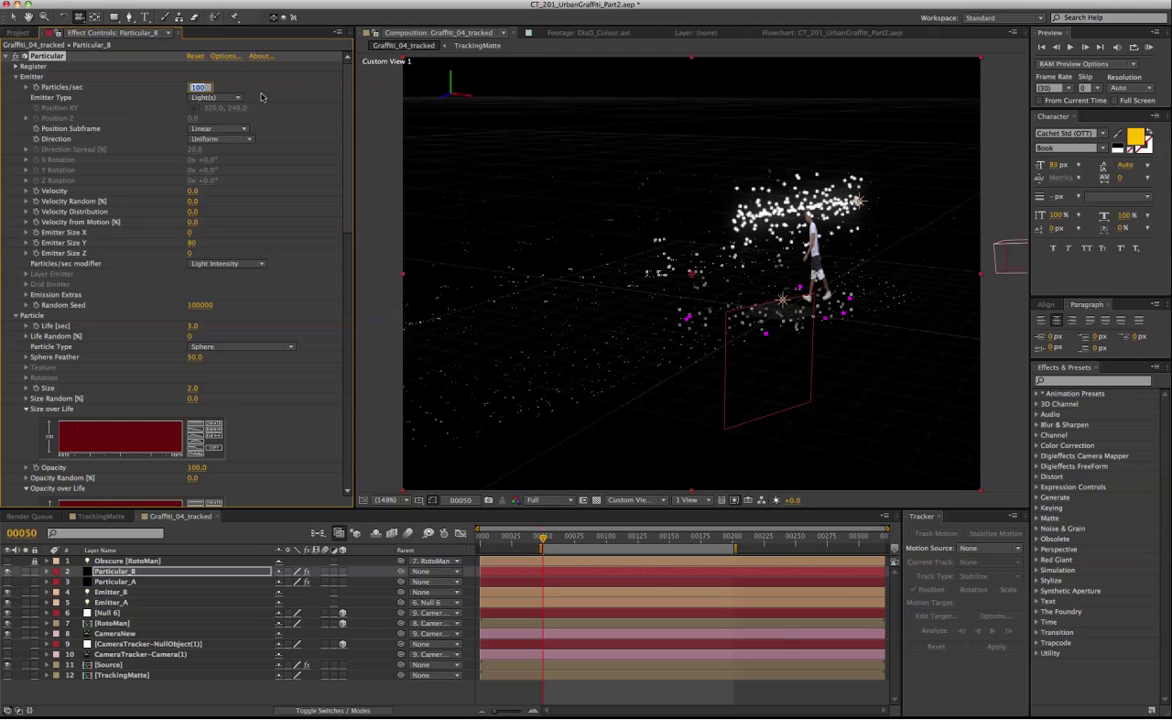
key("BackSpace")
type("8")
key("Return")
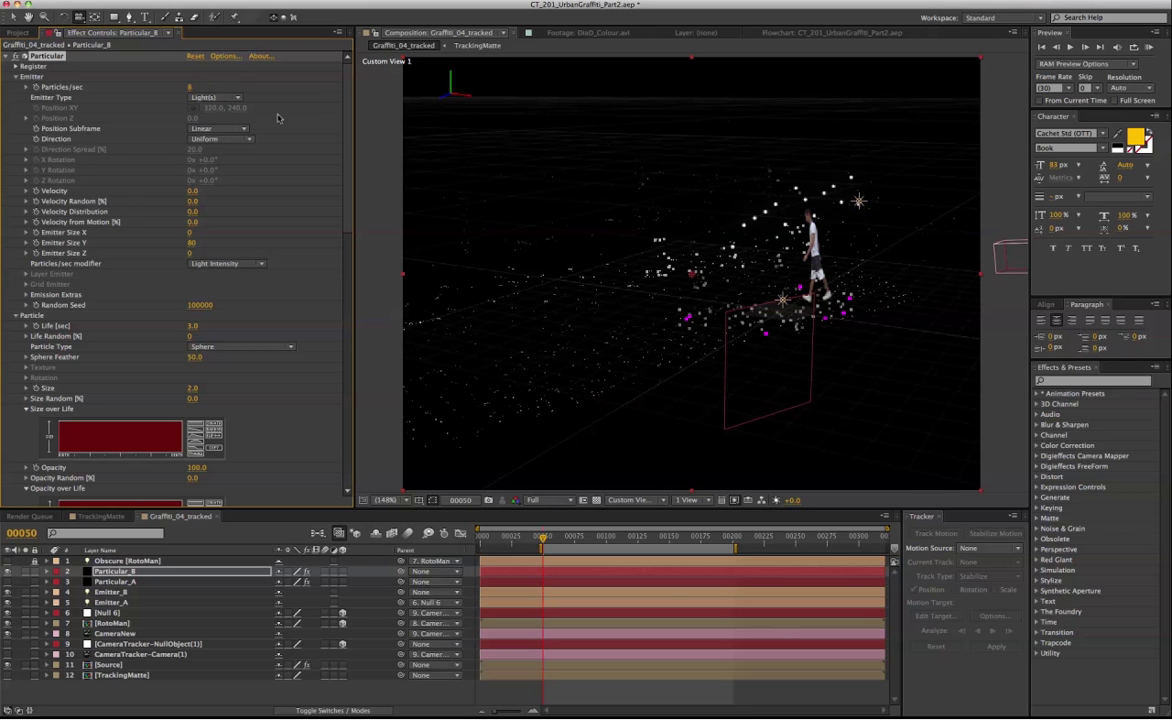
Set the Aux System's Emit option on Particular_B to Continously.
scroll(340, 211, "down", 15)
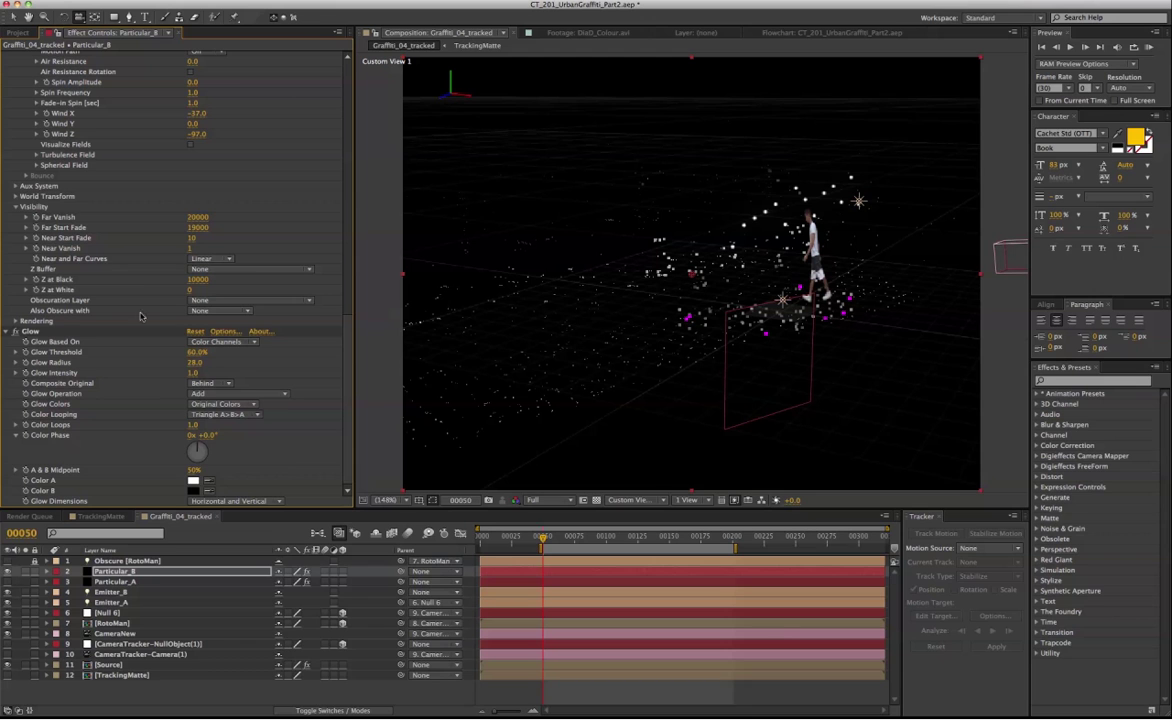
left_click(15, 186)
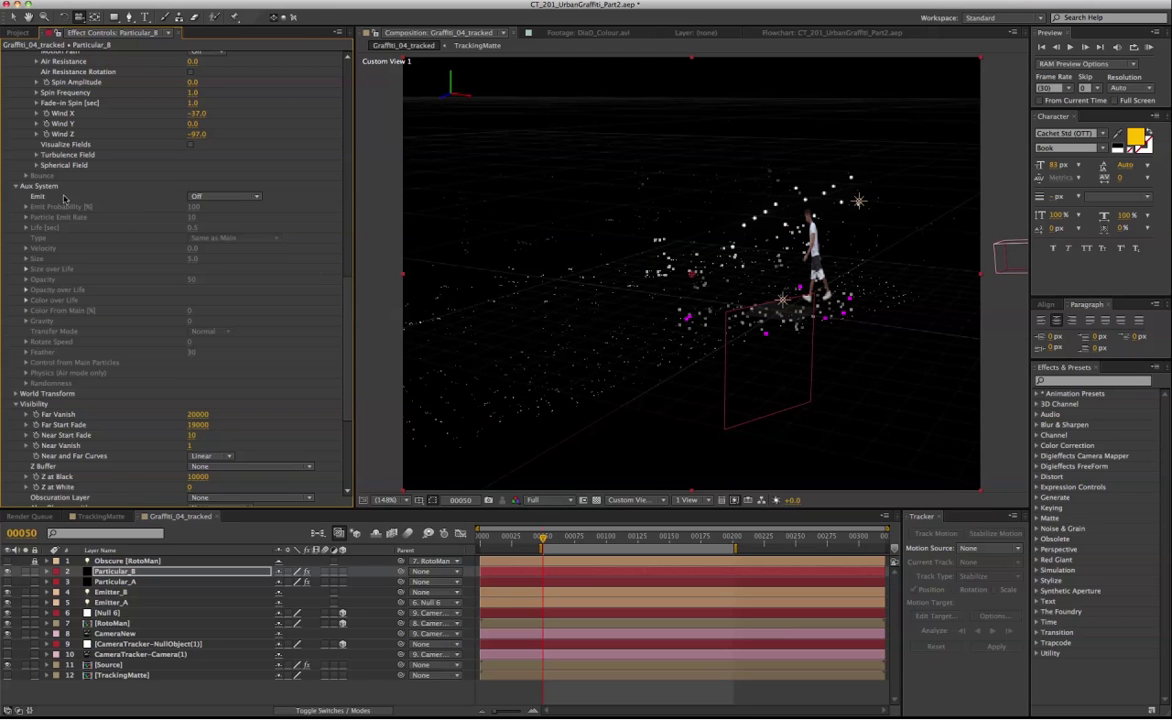
left_click(222, 196)
left_click(238, 232)
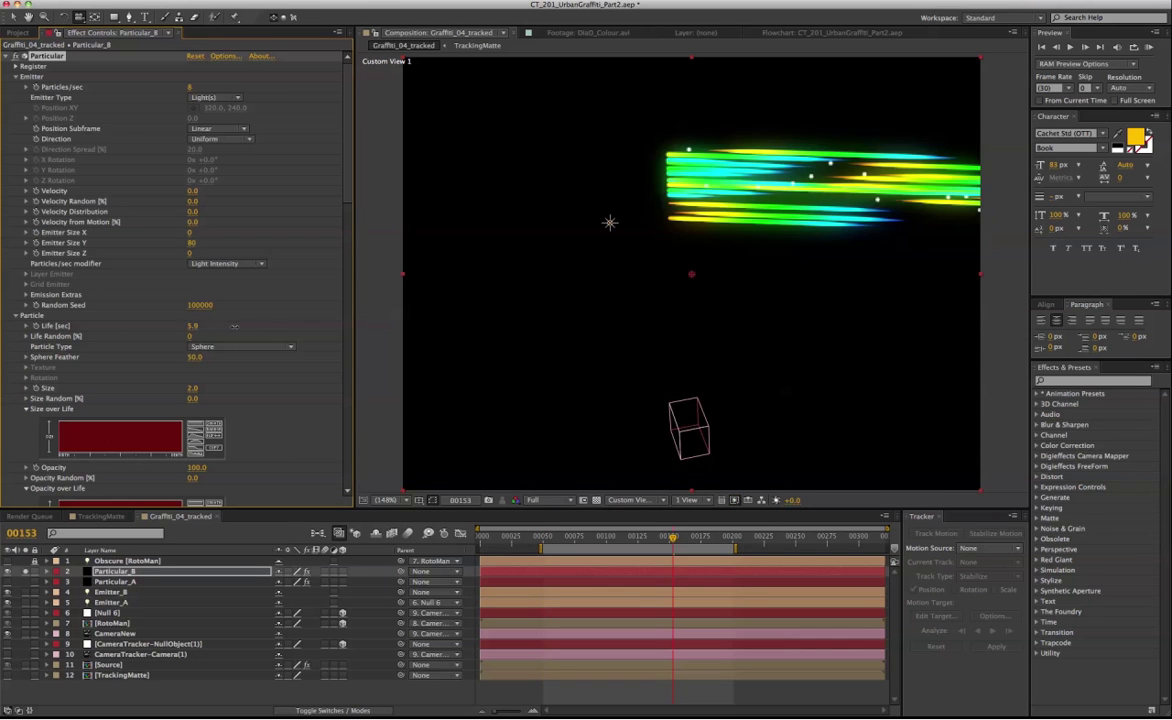
Set Particular_B's main particle Life to 30 seconds and Size to 0, and turn off the layer's solo.
left_click_drag(234, 326, 310, 326)
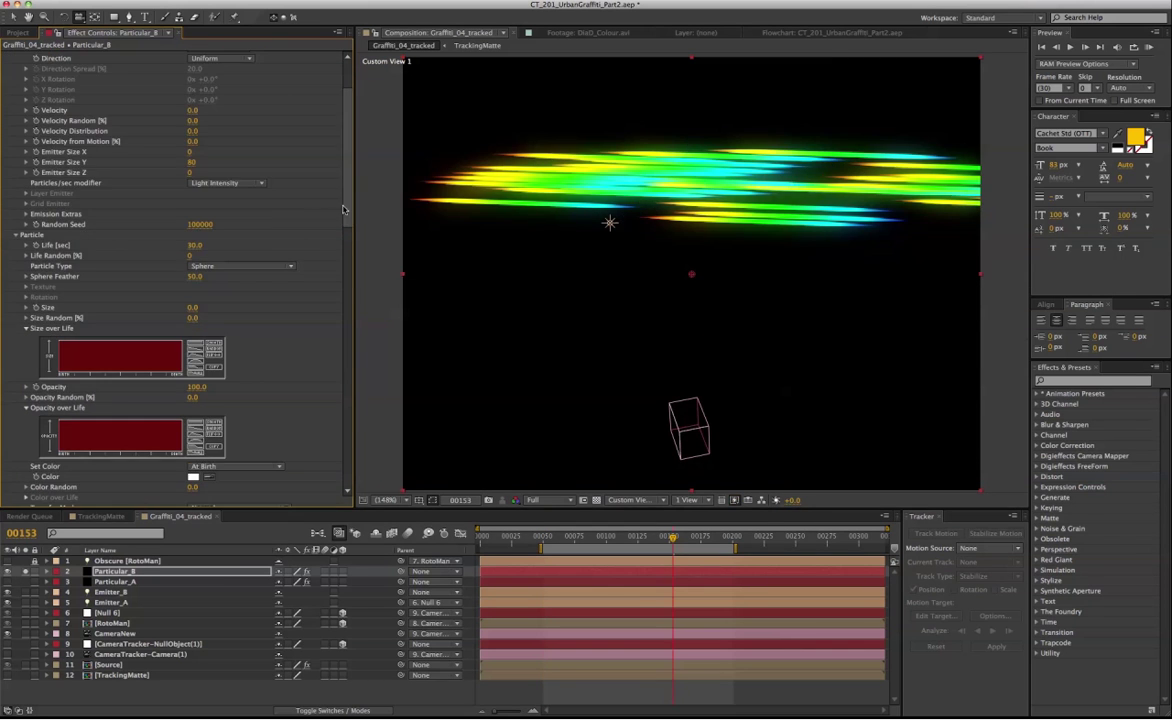
scroll(351, 267, "down", 10)
scroll(351, 267, "down", 10)
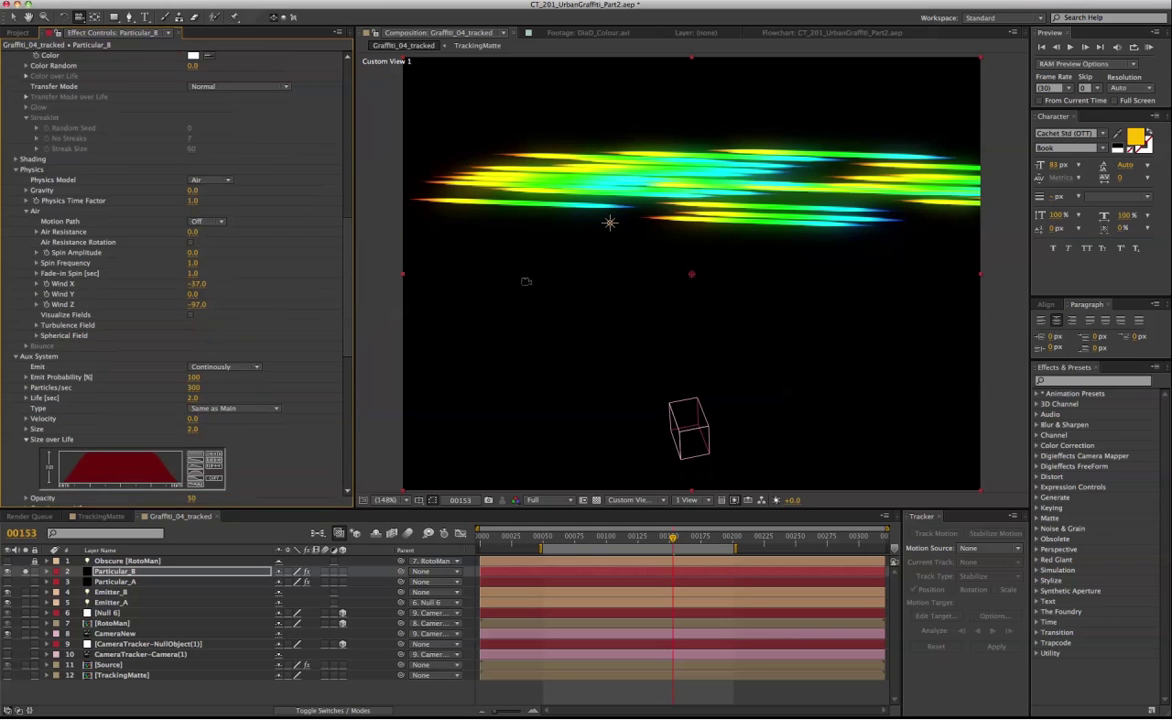
left_click(25, 571)
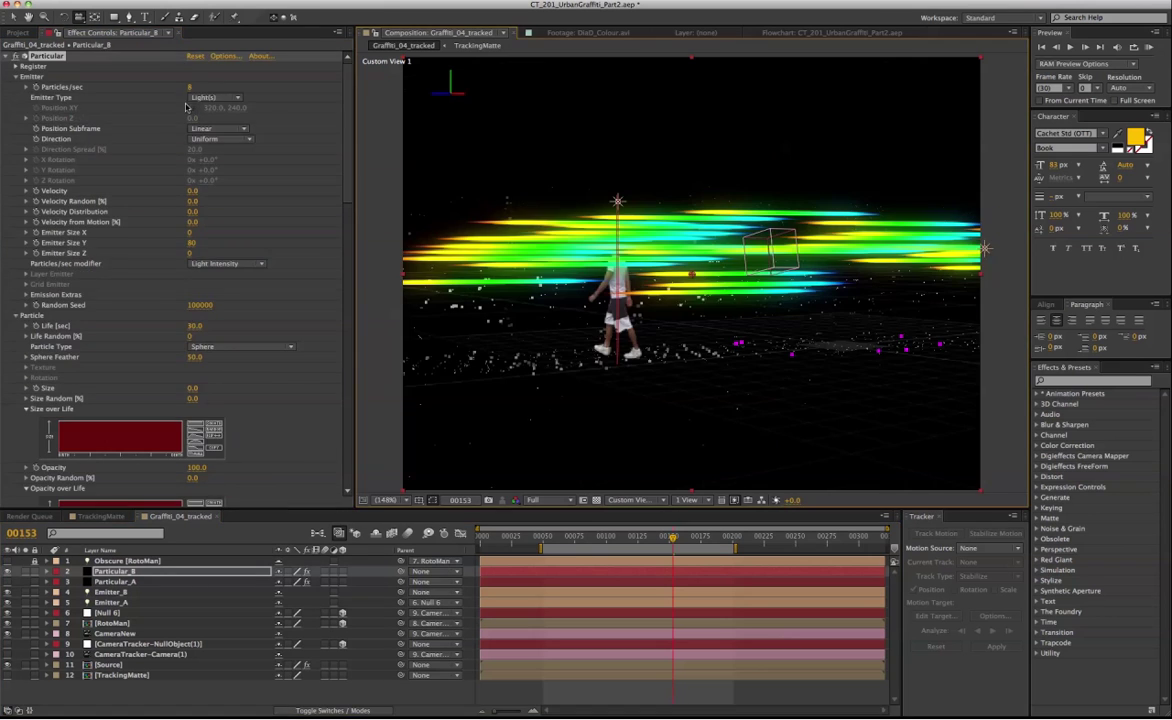
Set Particular_B's emitter Particles/sec to 6.
left_click_drag(189, 87, 199, 93)
left_click(191, 88)
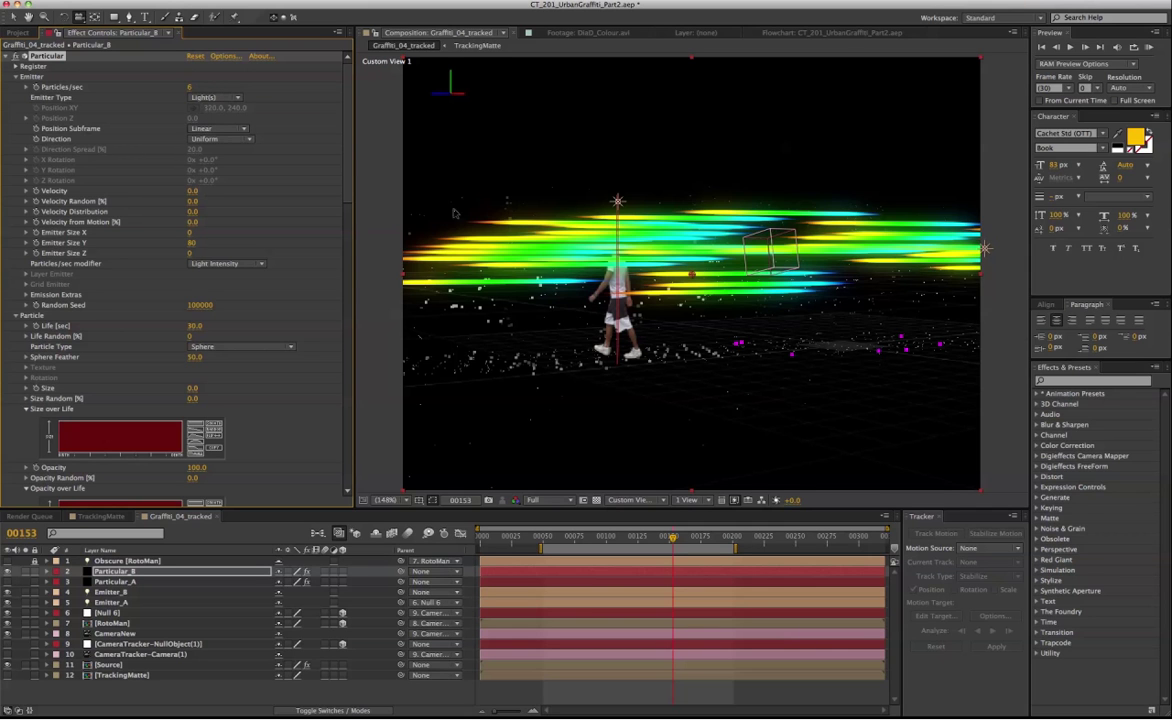
type("6")
key("Return")
Set Particular_B's Turbulence Field to Affect Position 44 and Scale 17.
scroll(37, 351, "down", 15)
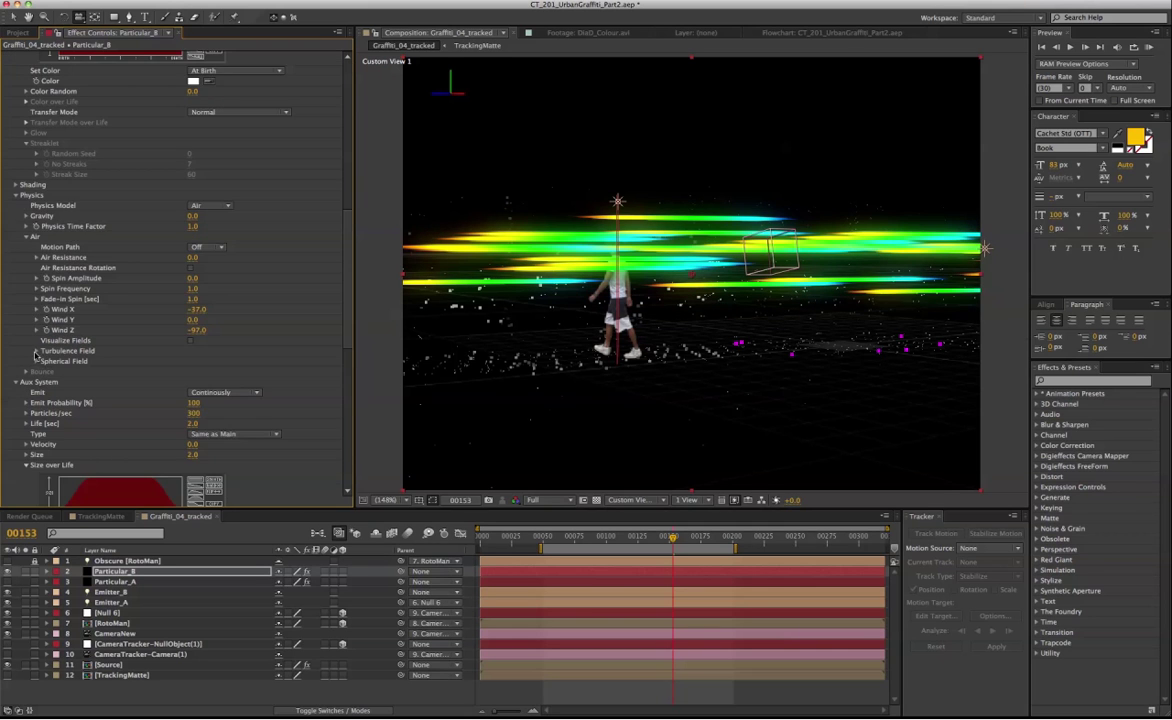
left_click(36, 352)
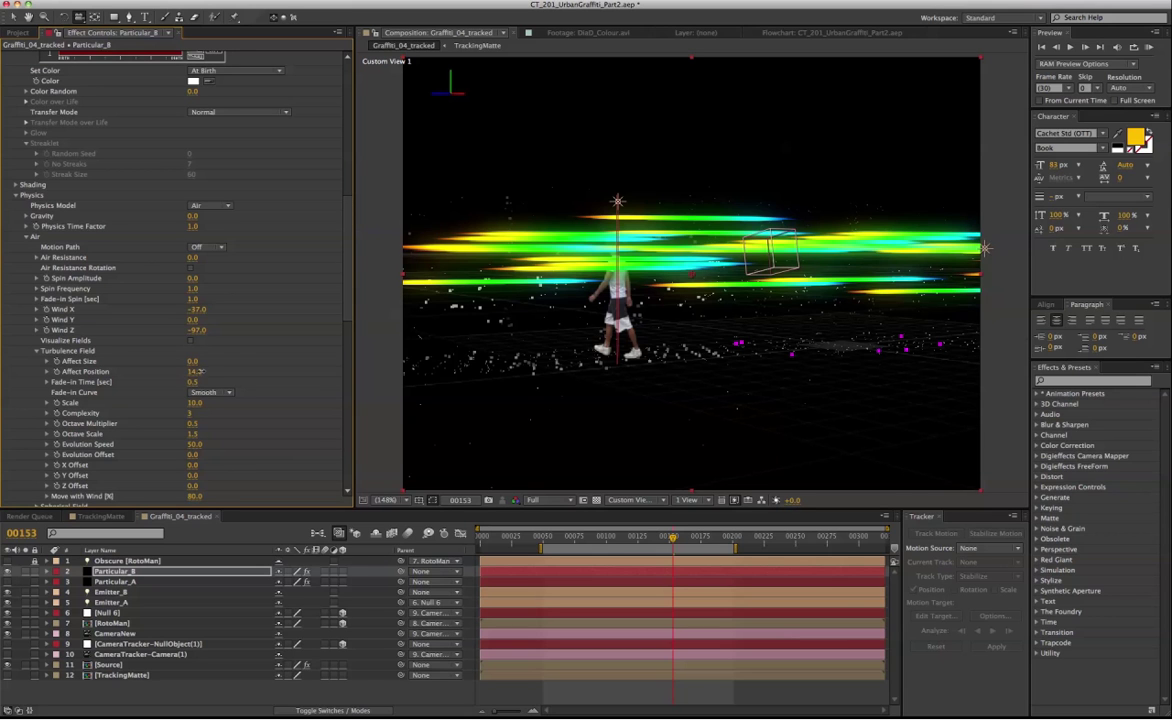
left_click_drag(192, 371, 230, 372)
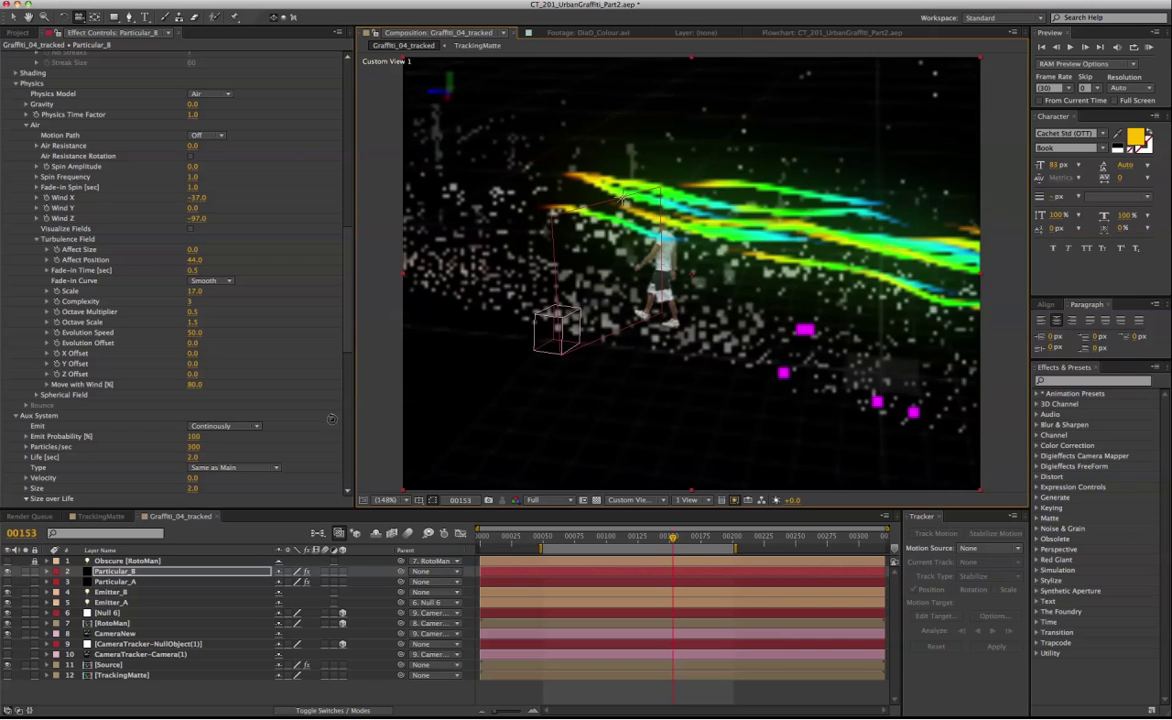
left_click_drag(345, 424, 311, 386)
mouse_move(507, 343)
left_mouse_down()
mouse_move(525, 378)
mouse_move(488, 378)
mouse_move(537, 398)
left_mouse_up()
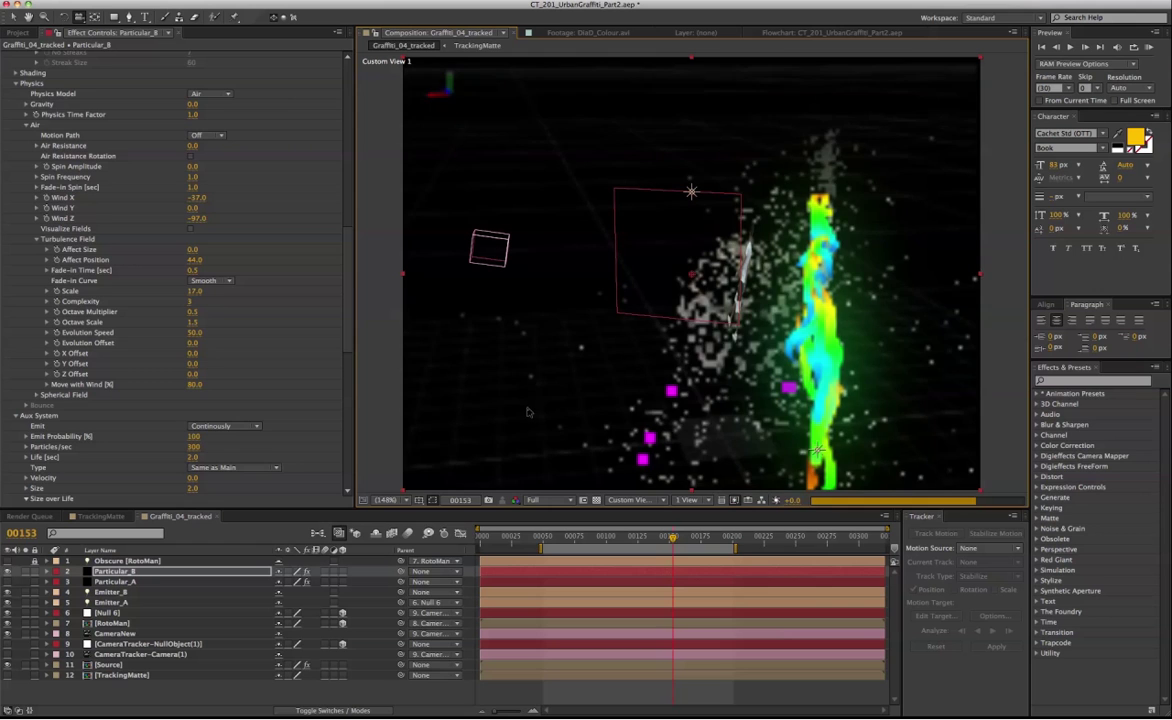
Set the Aux System particle Size on Particular_B to 1.
scroll(348, 414, "down", 6)
left_click_drag(348, 414, 349, 379)
left_click(194, 135)
left_click(196, 166)
type("1")
key("Return")
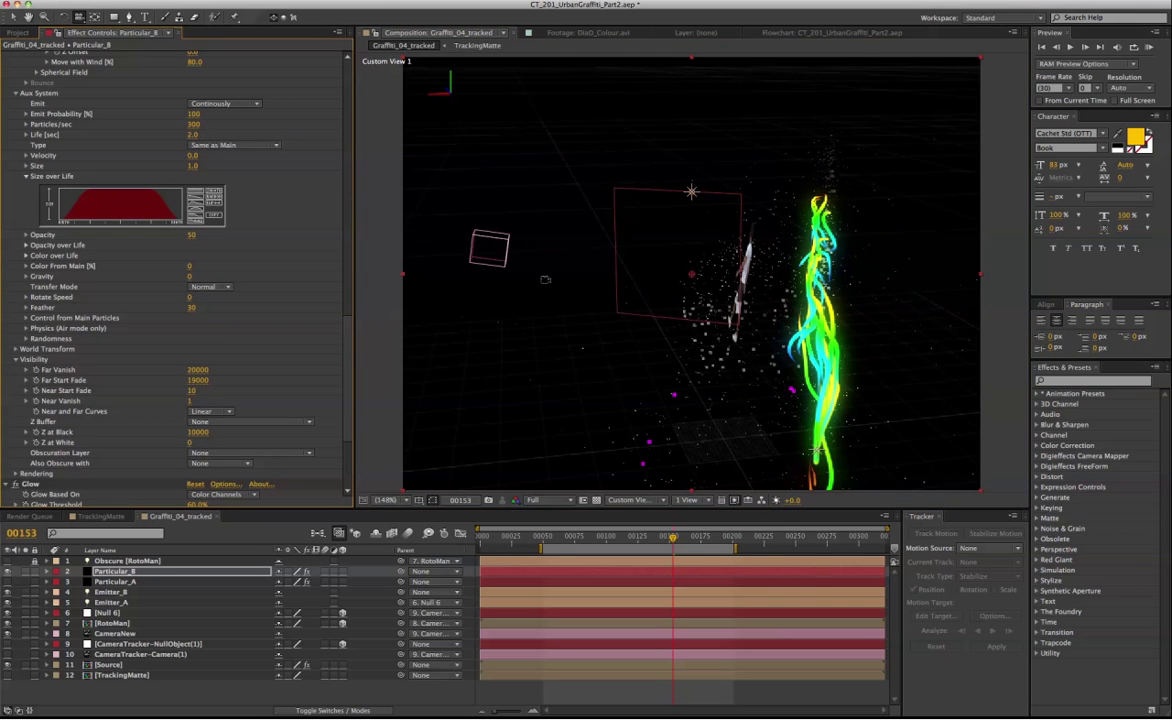
Set the Aux System particles' Opacity to 20 and their Transfer Mode to Add.
left_click(191, 237)
type("20")
key("Return")
mouse_move(348, 358)
left_mouse_down()
mouse_move(355, 387)
mouse_move(350, 372)
left_mouse_up()
left_click(191, 181)
left_click(219, 233)
left_click(219, 242)
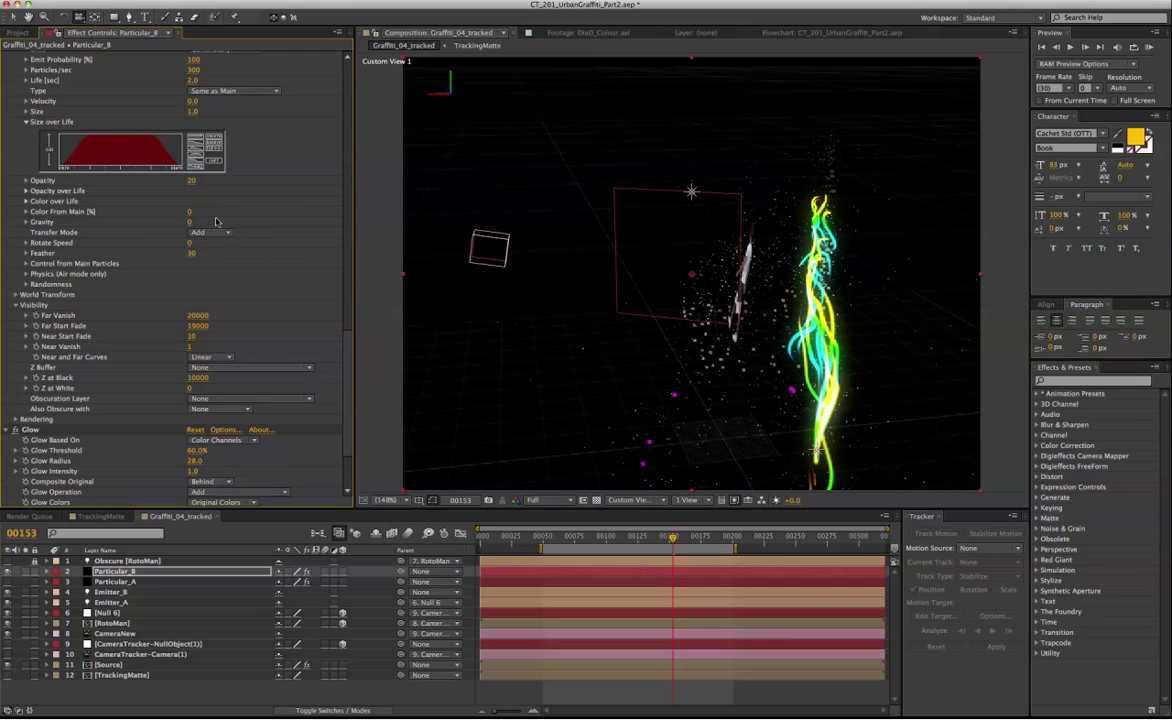
Reduce the Aux System particles' Opacity to 18 and inspect the streaks around the man in 3D.
left_click(193, 181)
type("18")
key("Return")
left_click_drag(737, 378, 1013, 352)
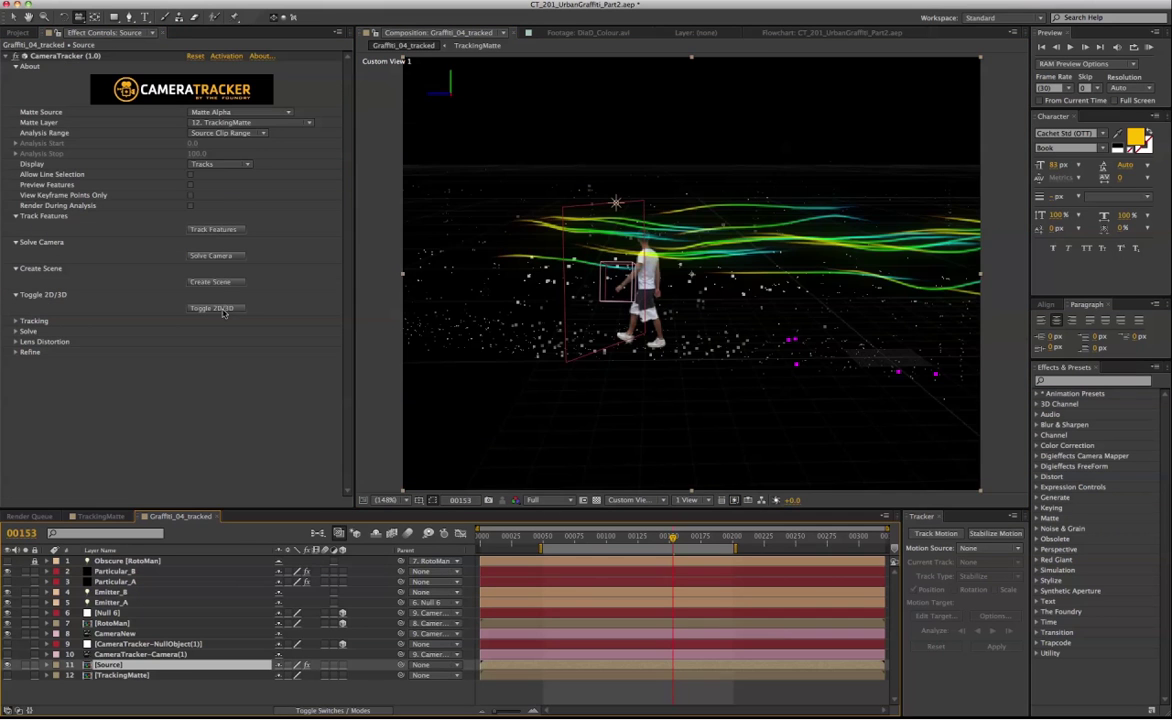
Toggle CameraTracker's 2D/3D mode on the Source layer and switch the composition view to Active Camera.
left_click(223, 309)
left_click(630, 499)
left_click(648, 509)
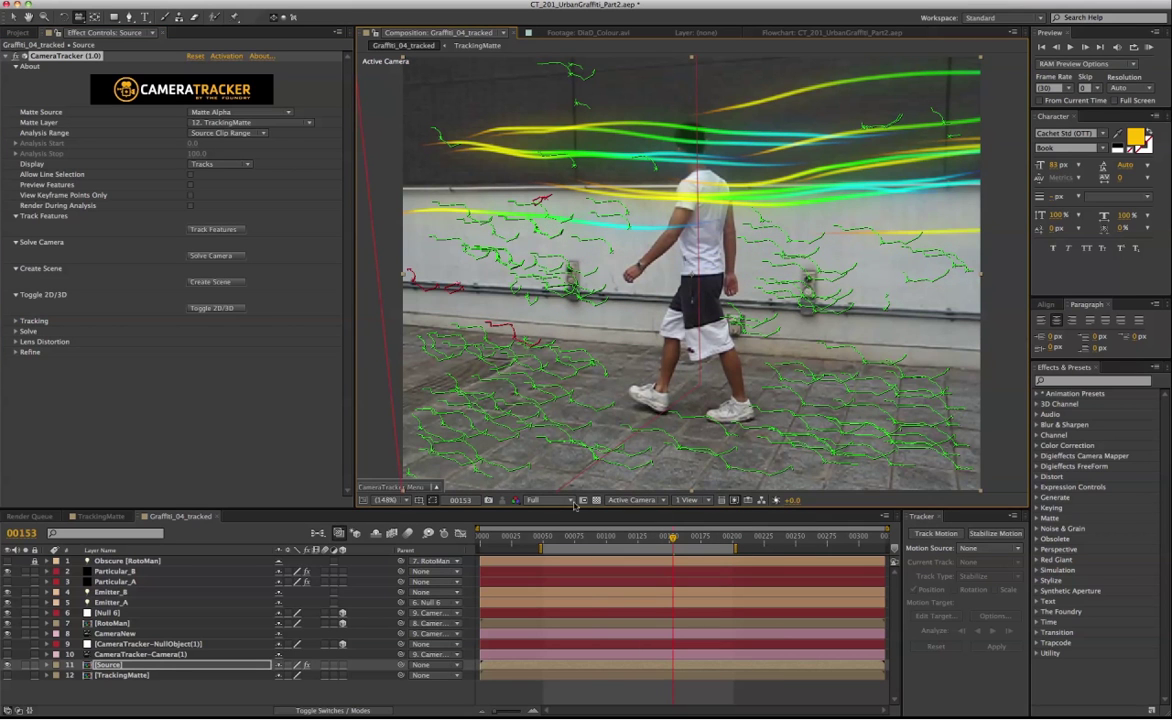
Set Particular_B's Obscuration Layer to RotoMan.
left_click(145, 571)
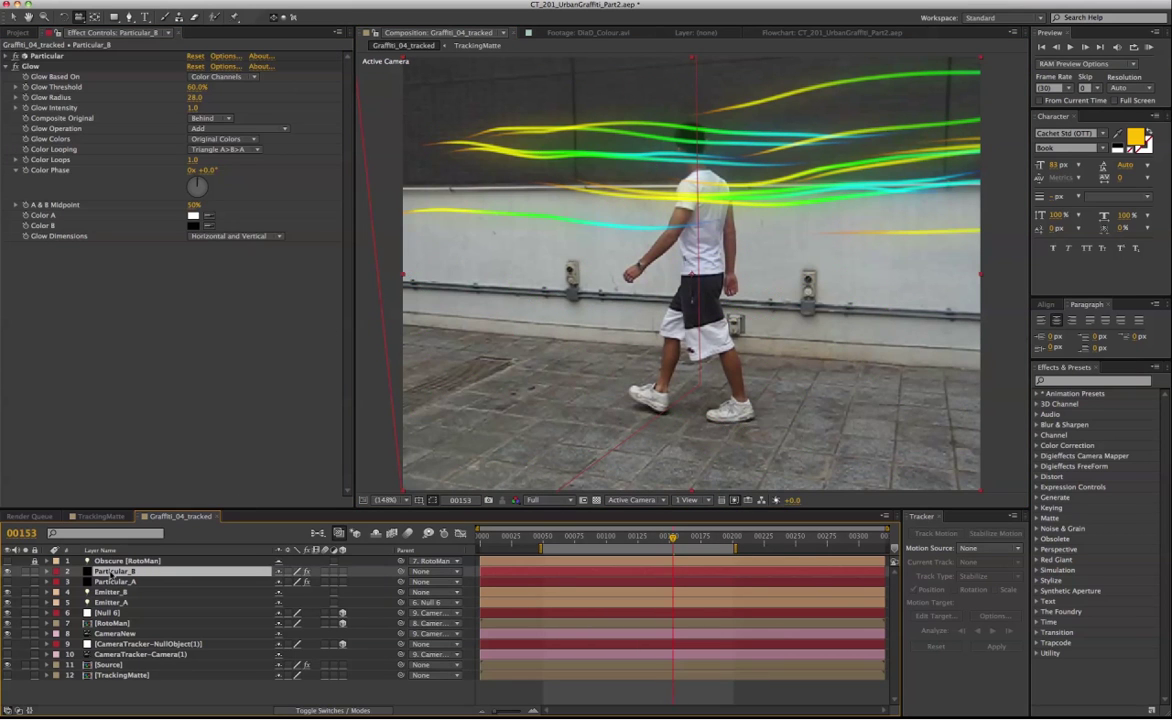
left_click(15, 56)
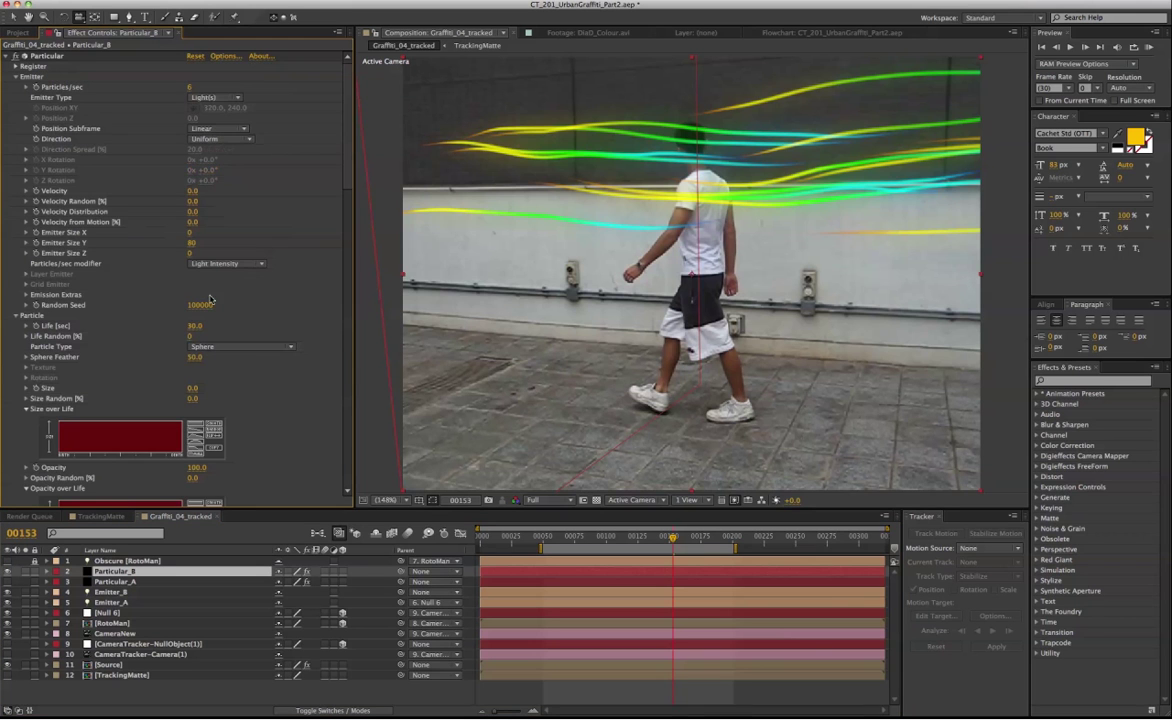
scroll(250, 300, "down", 10)
left_click(250, 345)
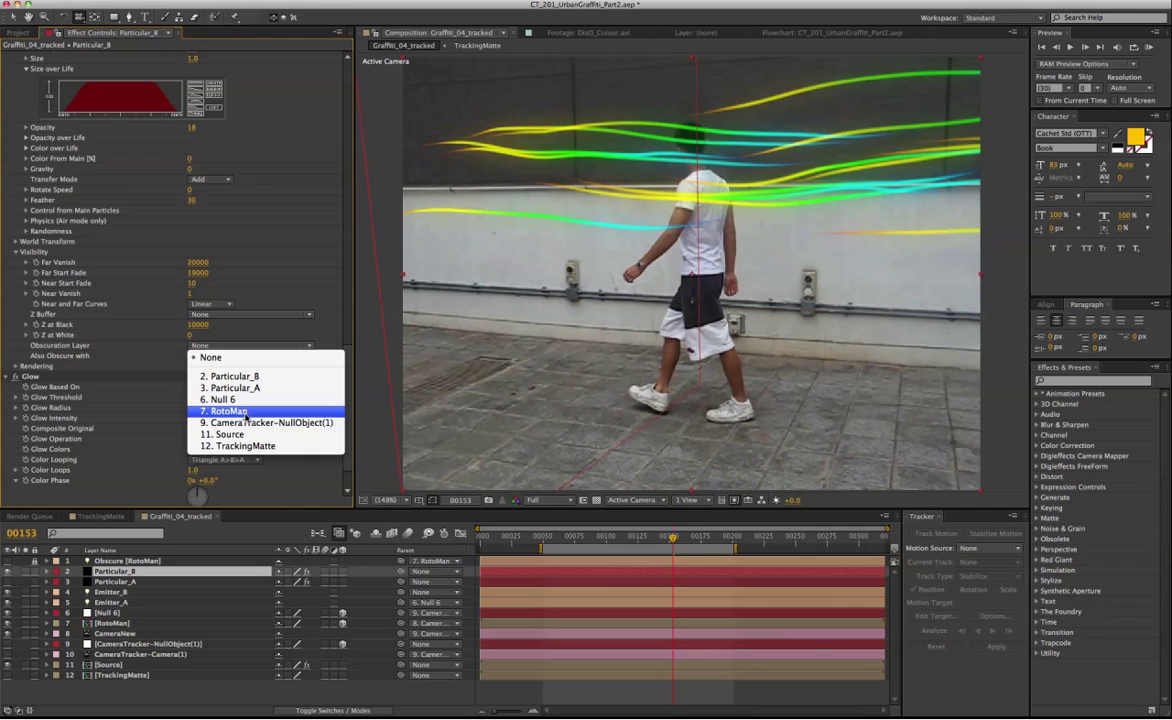
left_click(230, 411)
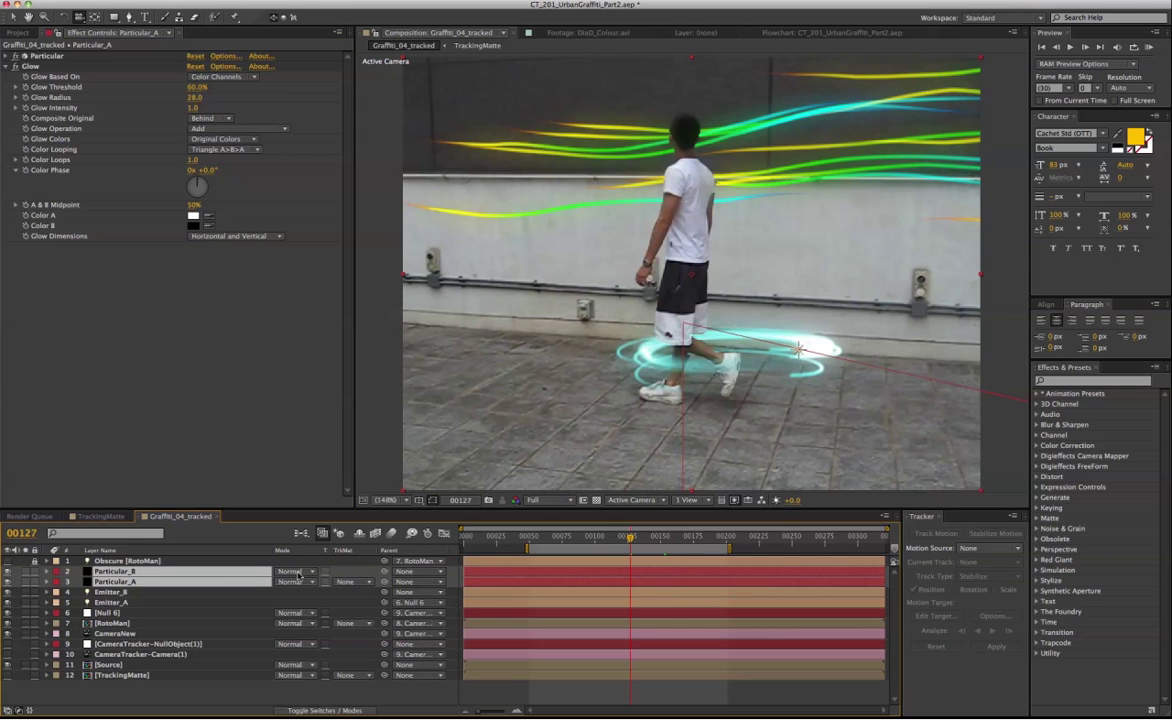
Set the blending mode of the Particular_A and Particular_B layers to Add.
left_click(298, 575)
left_click(280, 390)
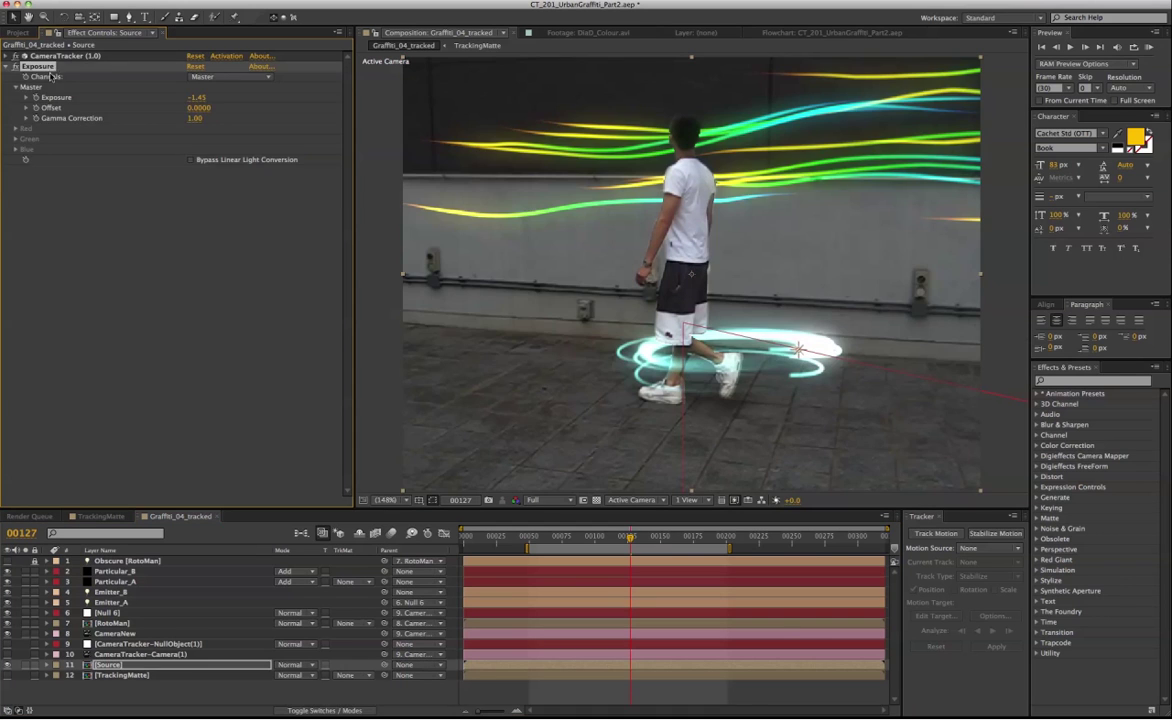
Replace the Source layer's Exposure effect with Brightness & Contrast and lower Brightness to about -62.
key("Delete")
right_click(105, 208)
left_click(113, 213)
right_click(121, 211)
mouse_move(238, 287)
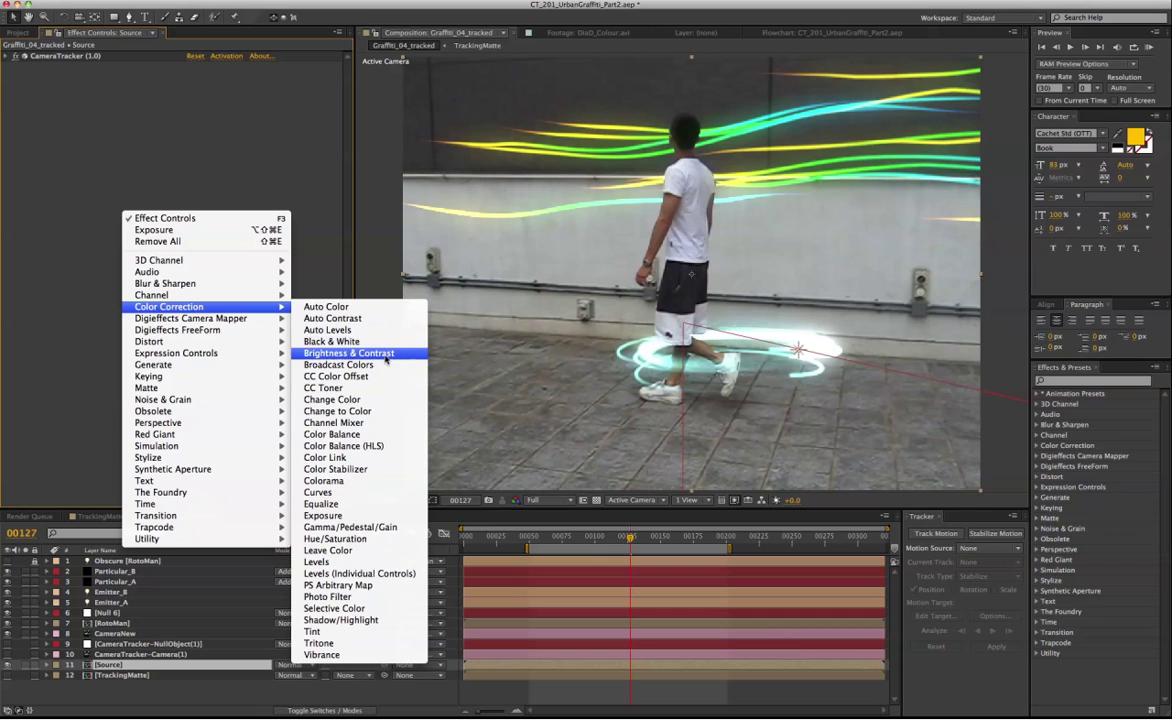
left_click(386, 356)
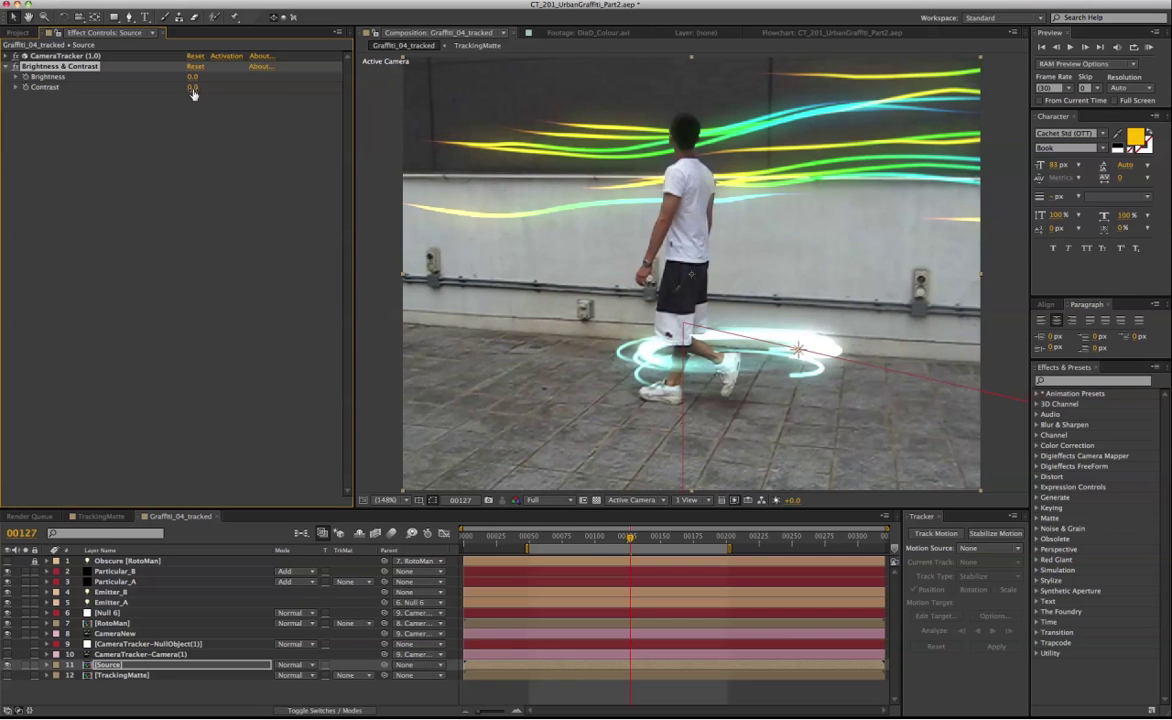
left_click_drag(181, 76, 161, 79)
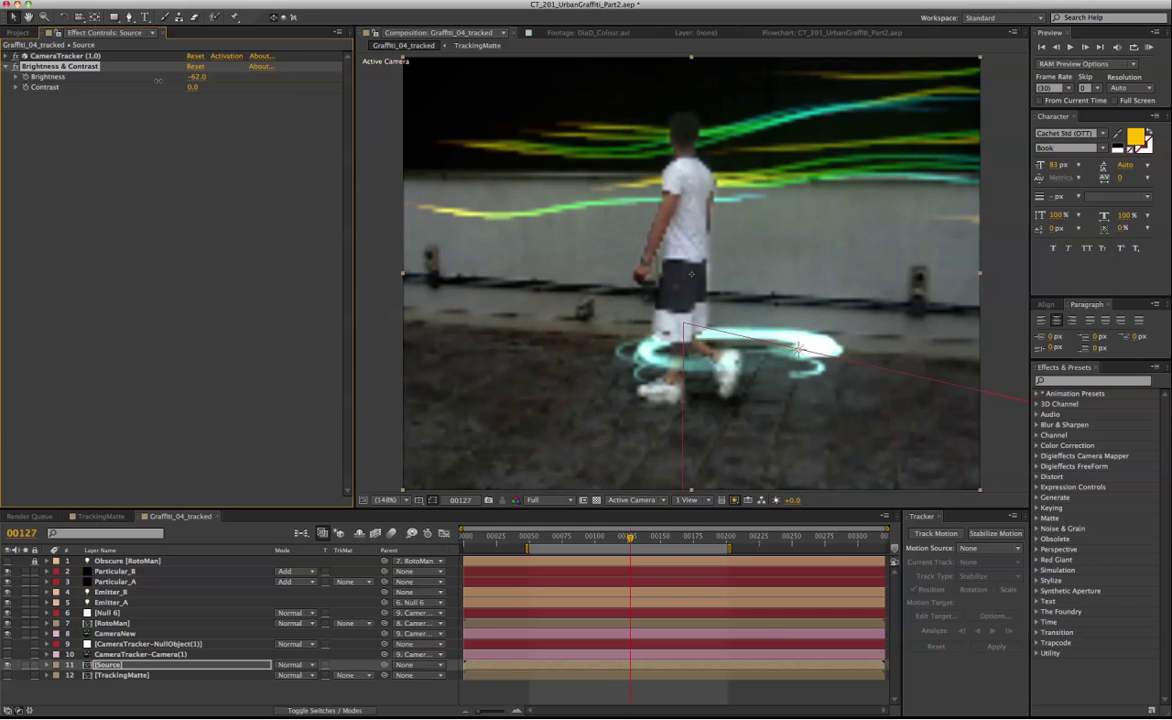